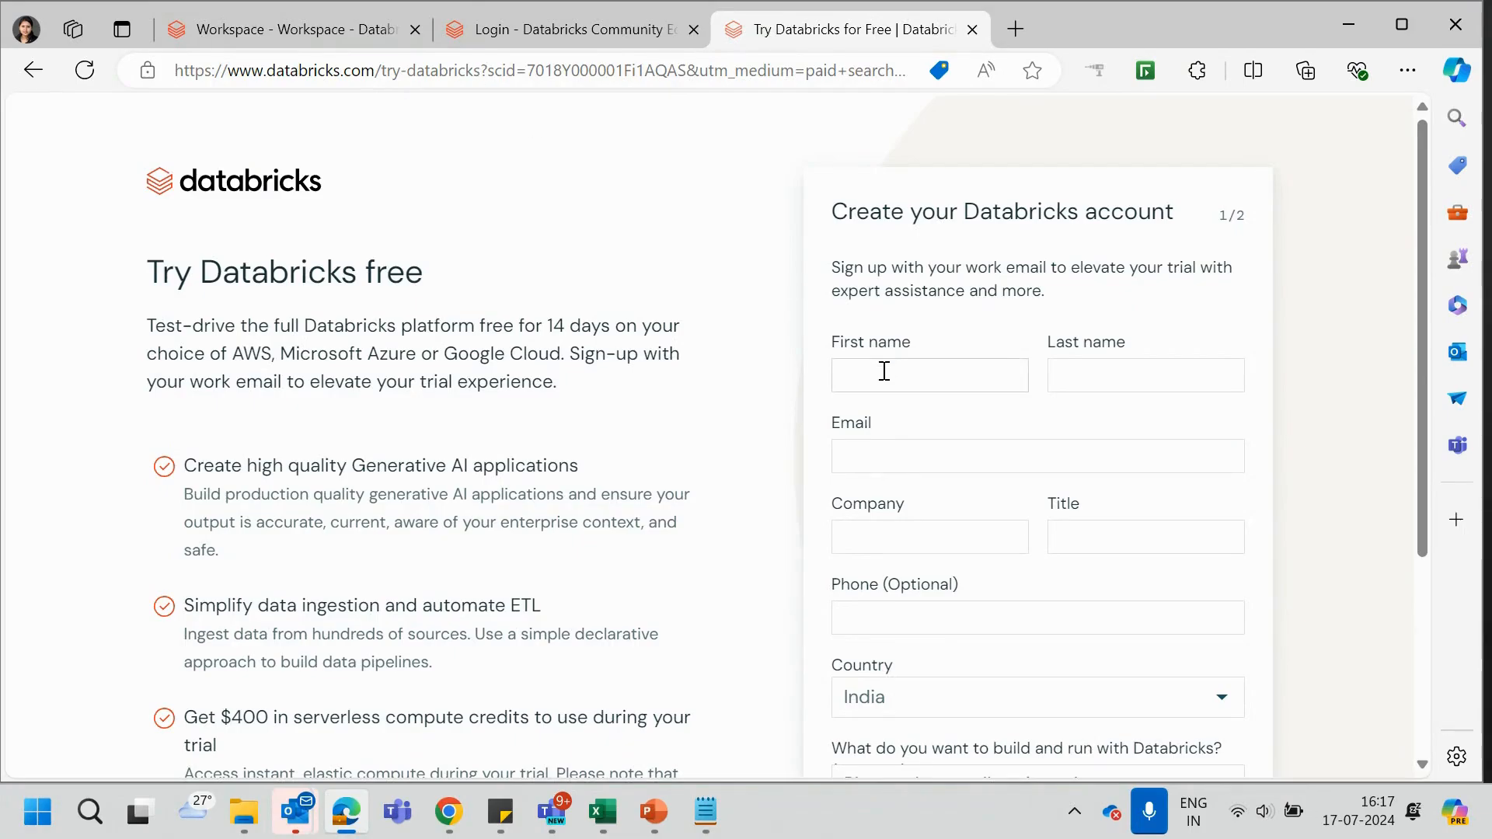
- Fill in the first name, last name and email on the Databricks trial sign-up form and continue to the usage selection
scroll(1090, 544, down, 1)
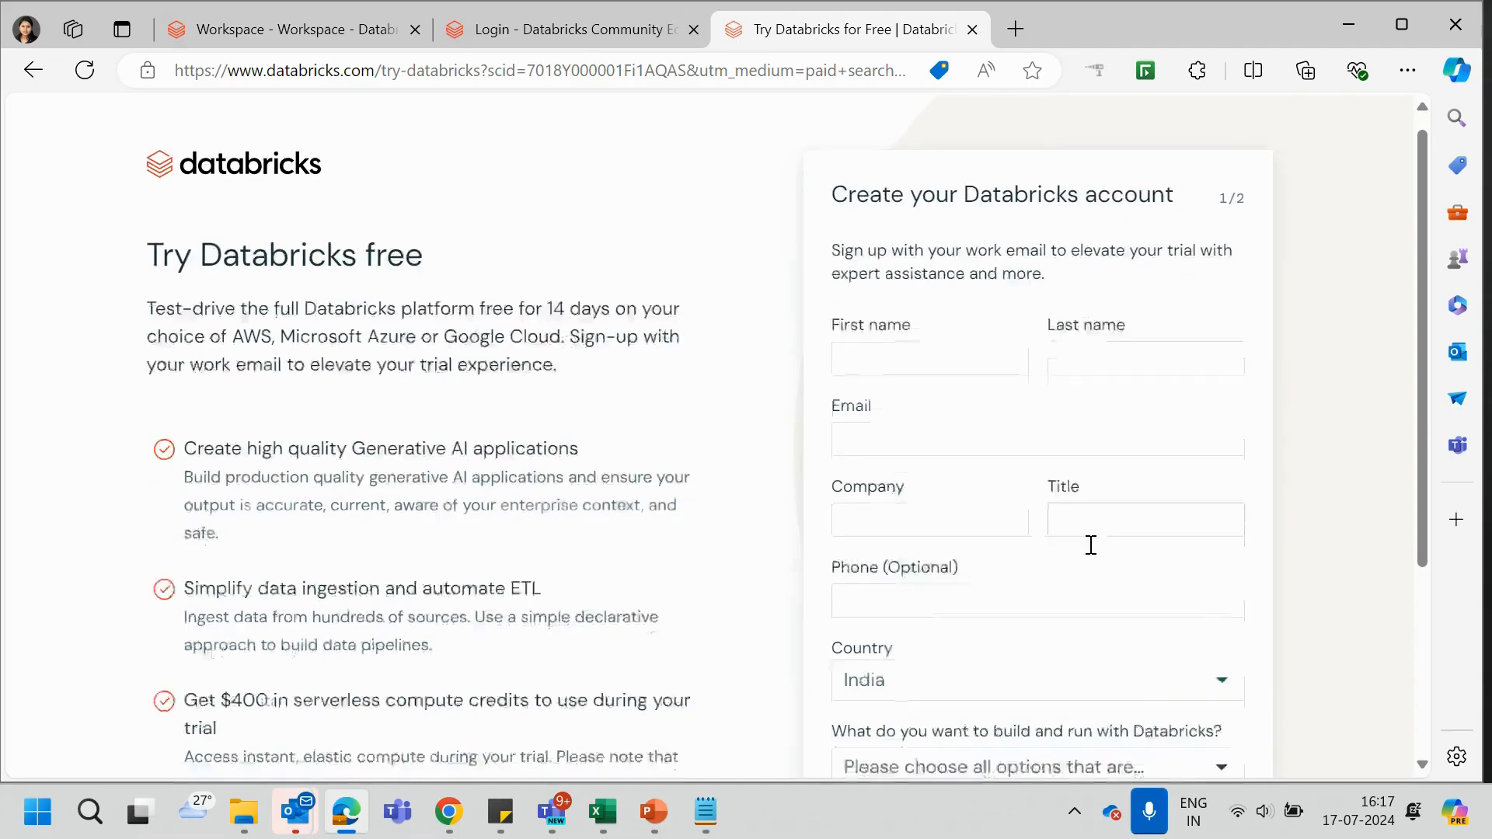
scroll(1090, 545, down, 2)
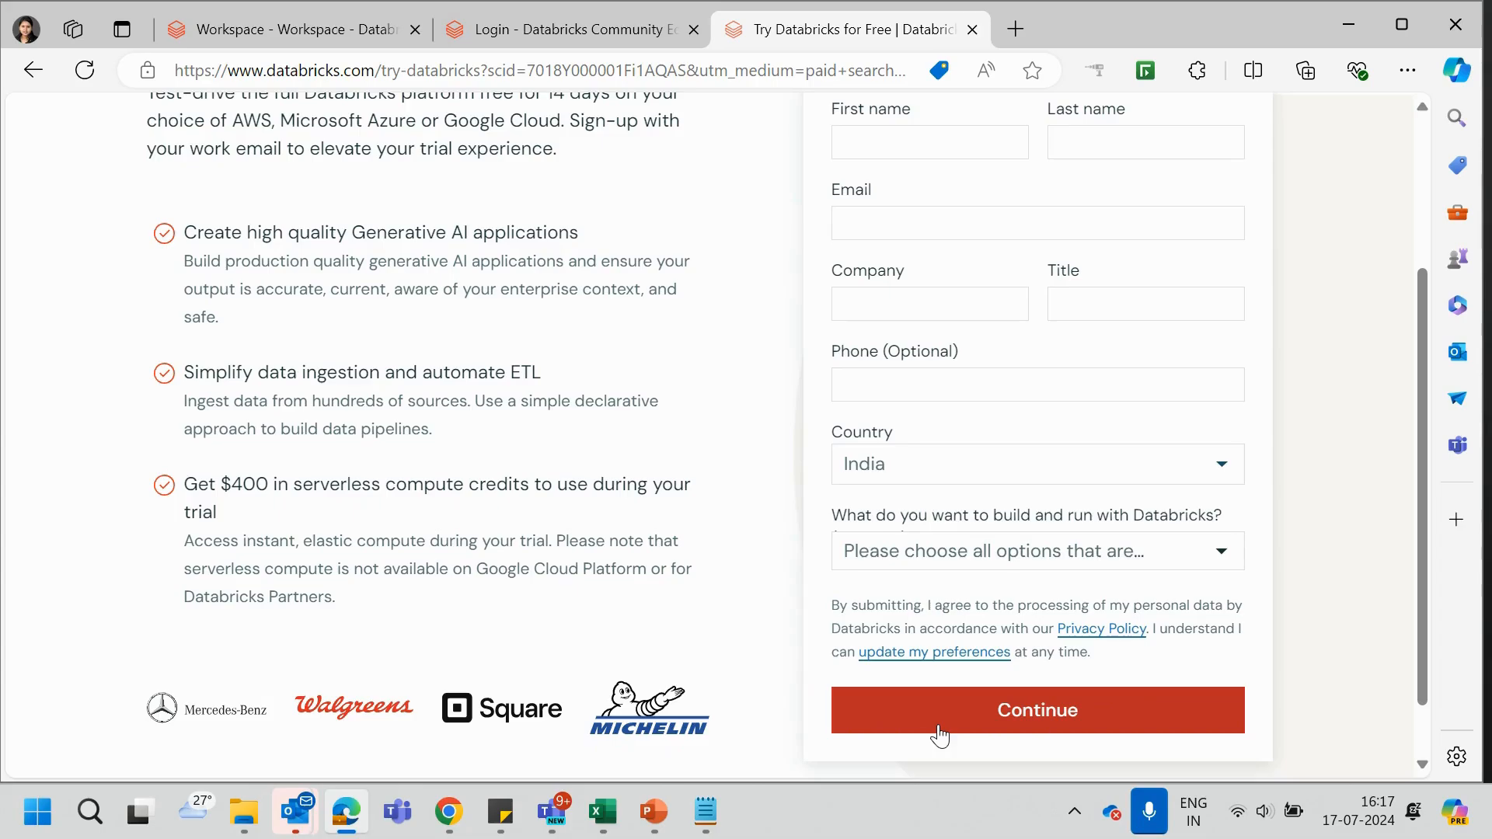
click(916, 146)
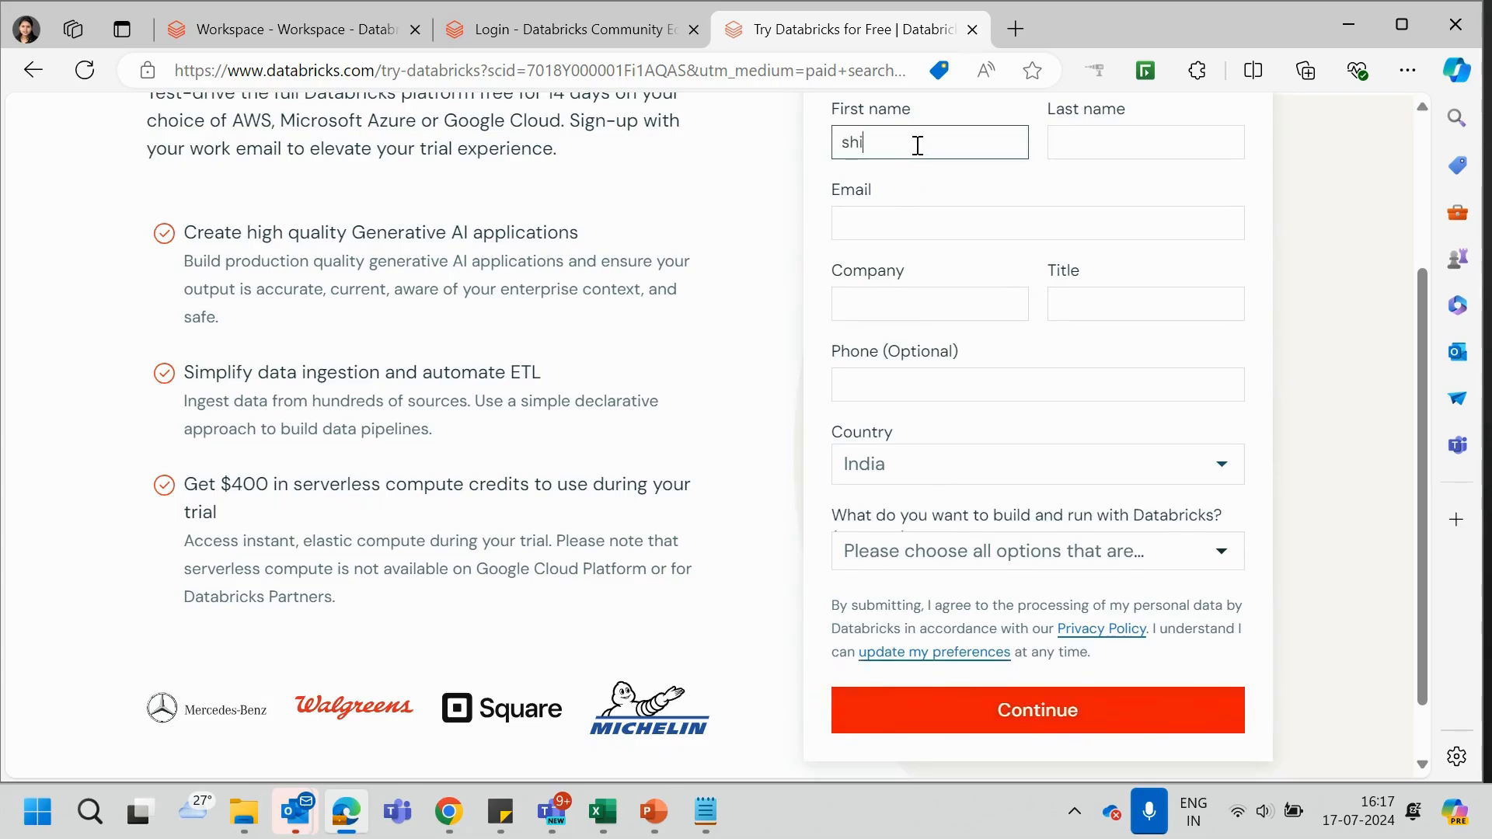
click(1150, 144)
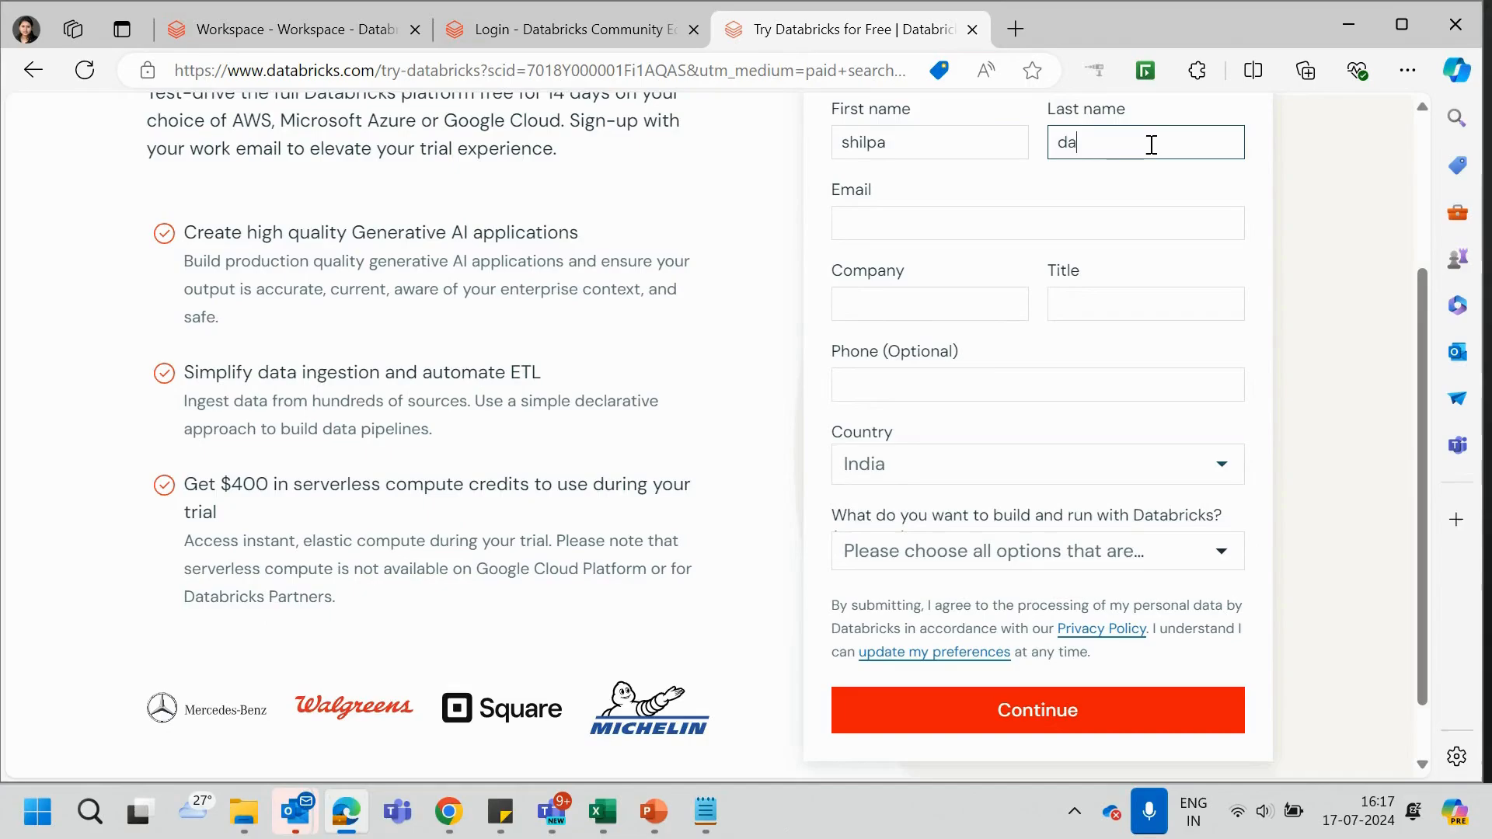
text(das)
click(1145, 217)
click(1052, 709)
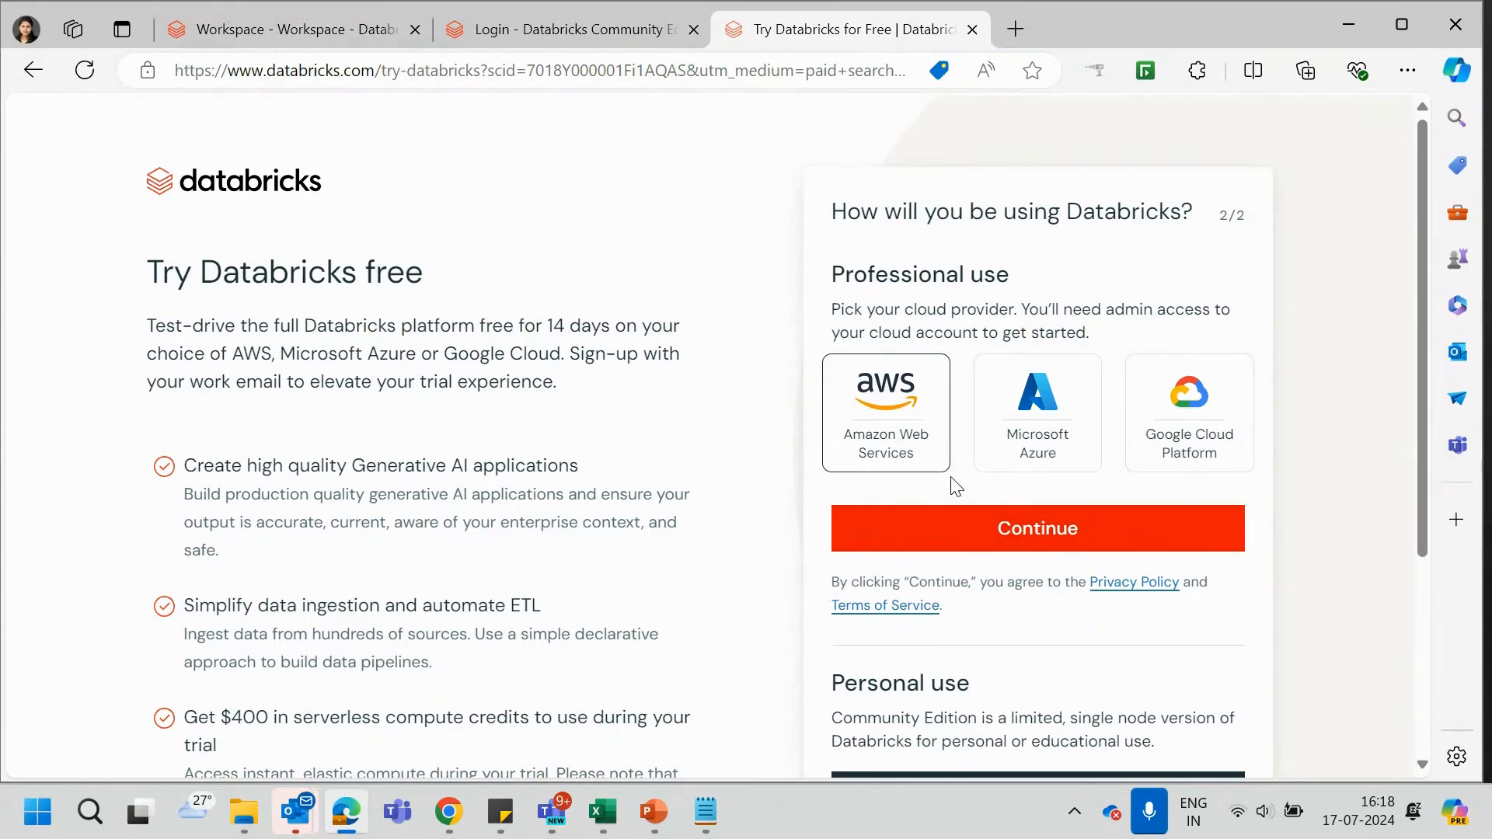
click(531, 36)
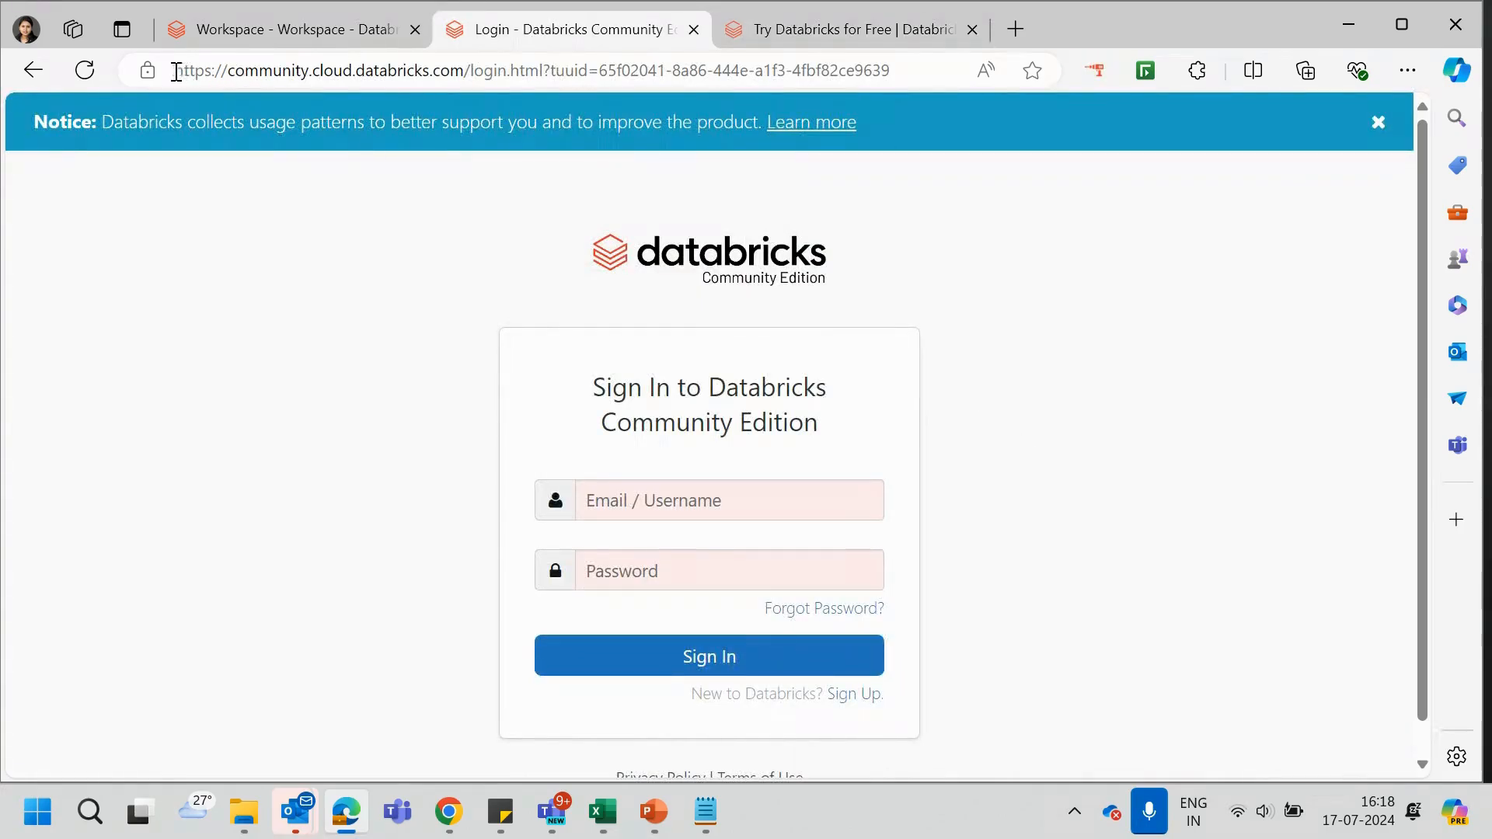
drag(176, 73, 463, 74)
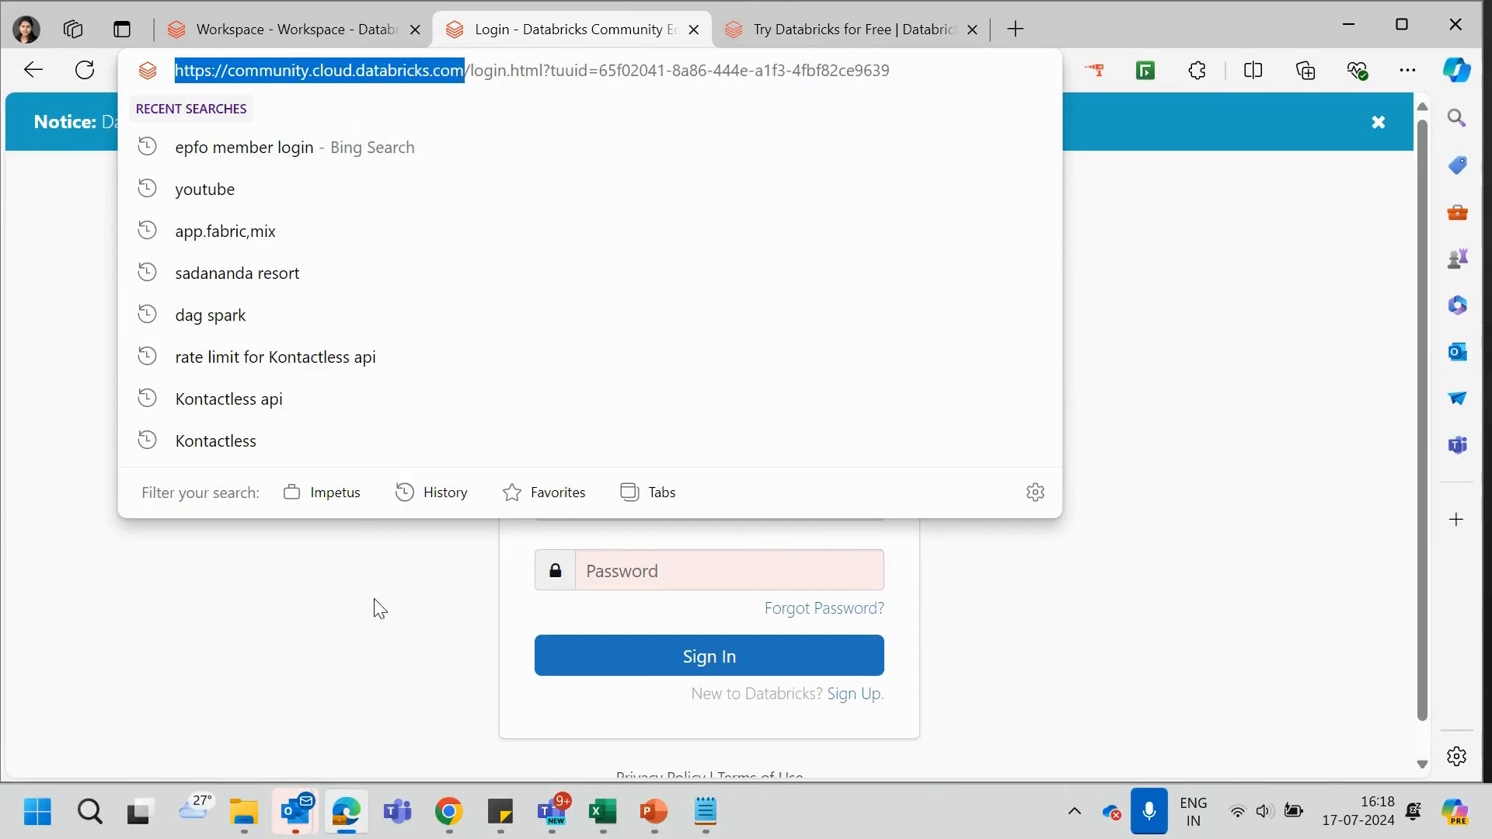
click(381, 635)
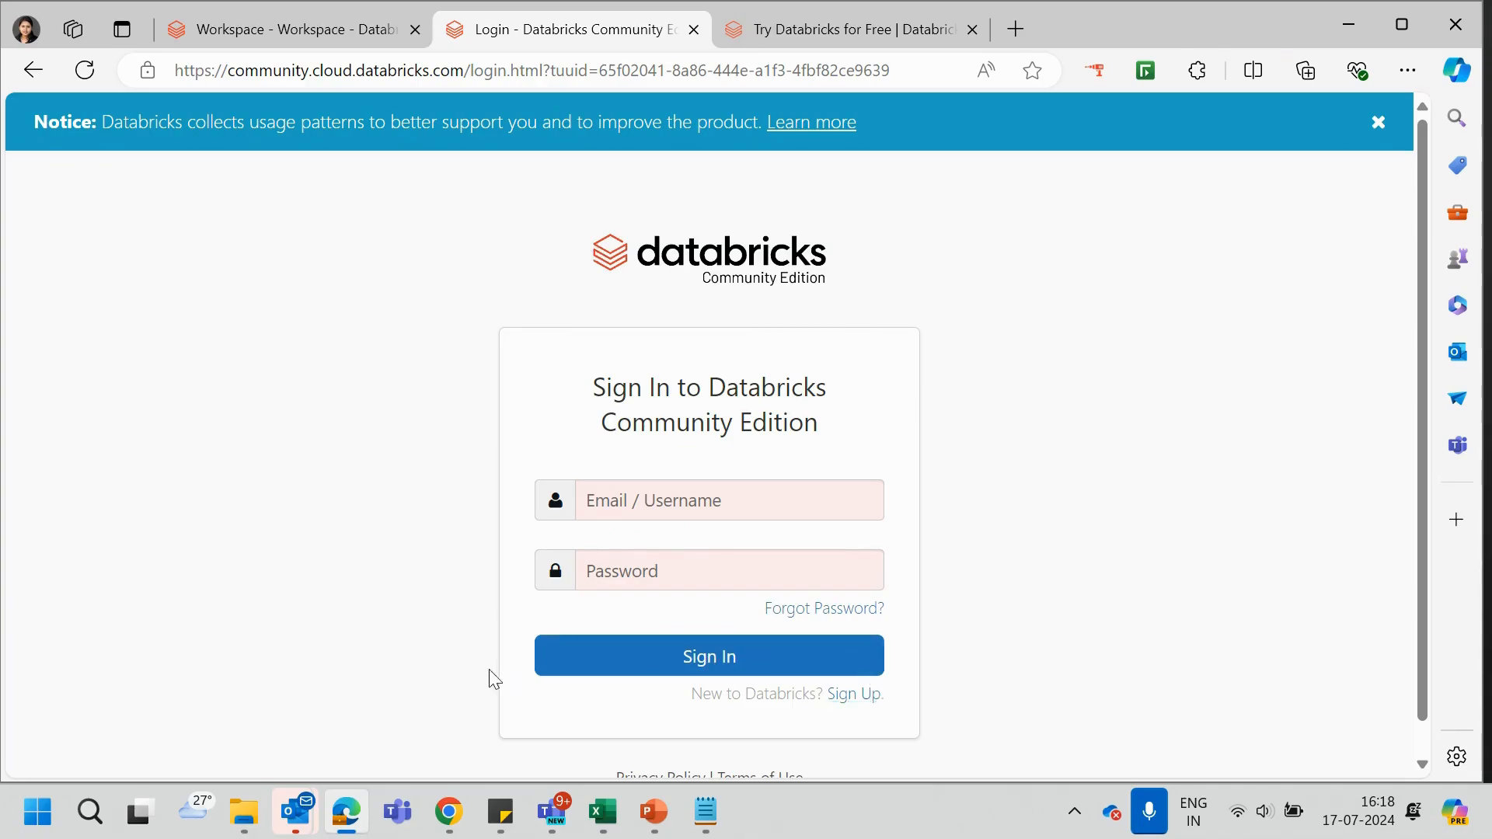
- Return to the Azure Databricks workspace and look at the account menu options, including Settings and Log out
click(303, 41)
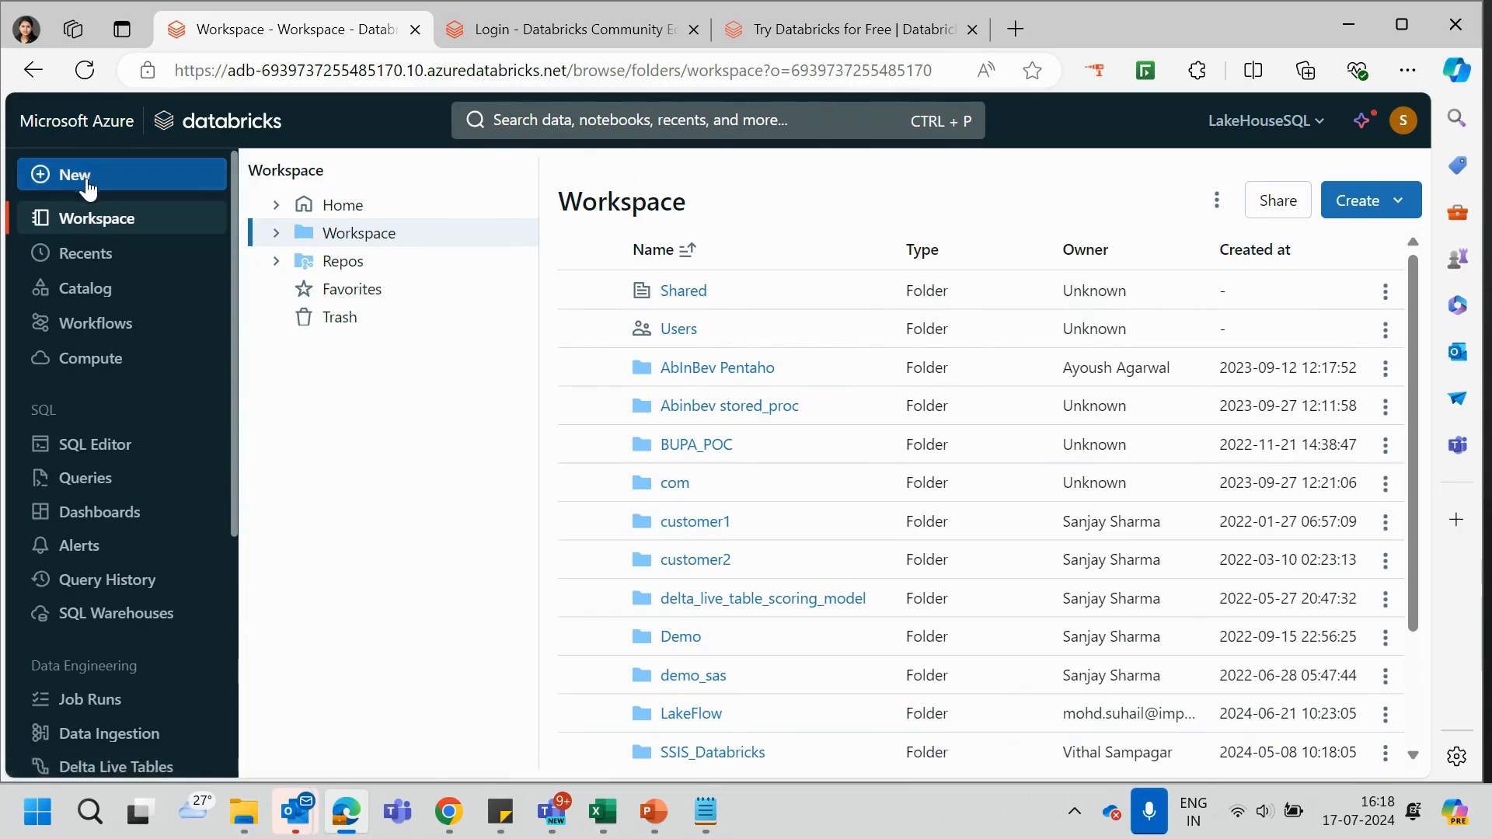
click(1403, 124)
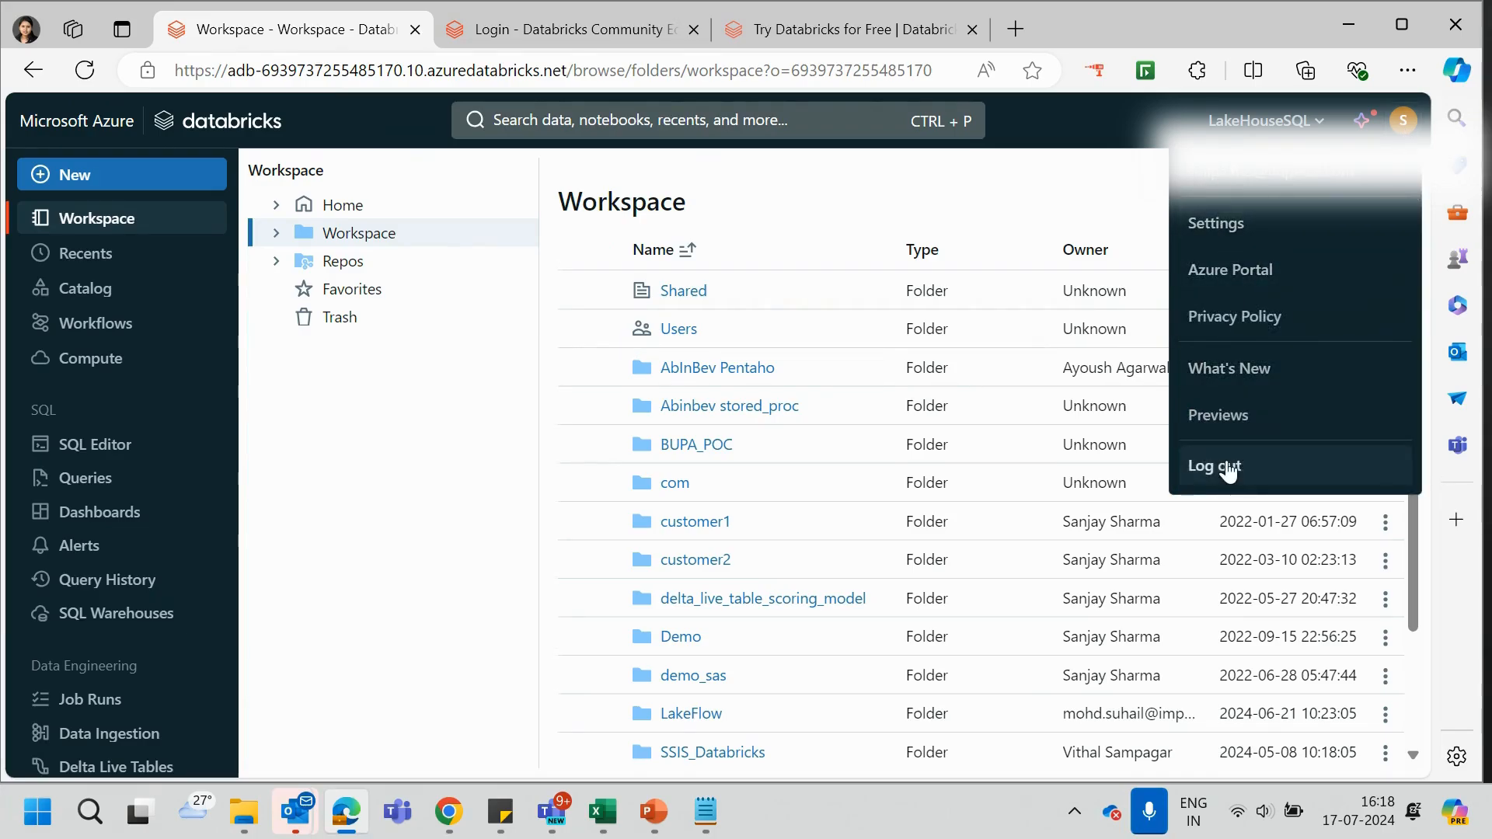
click(1060, 198)
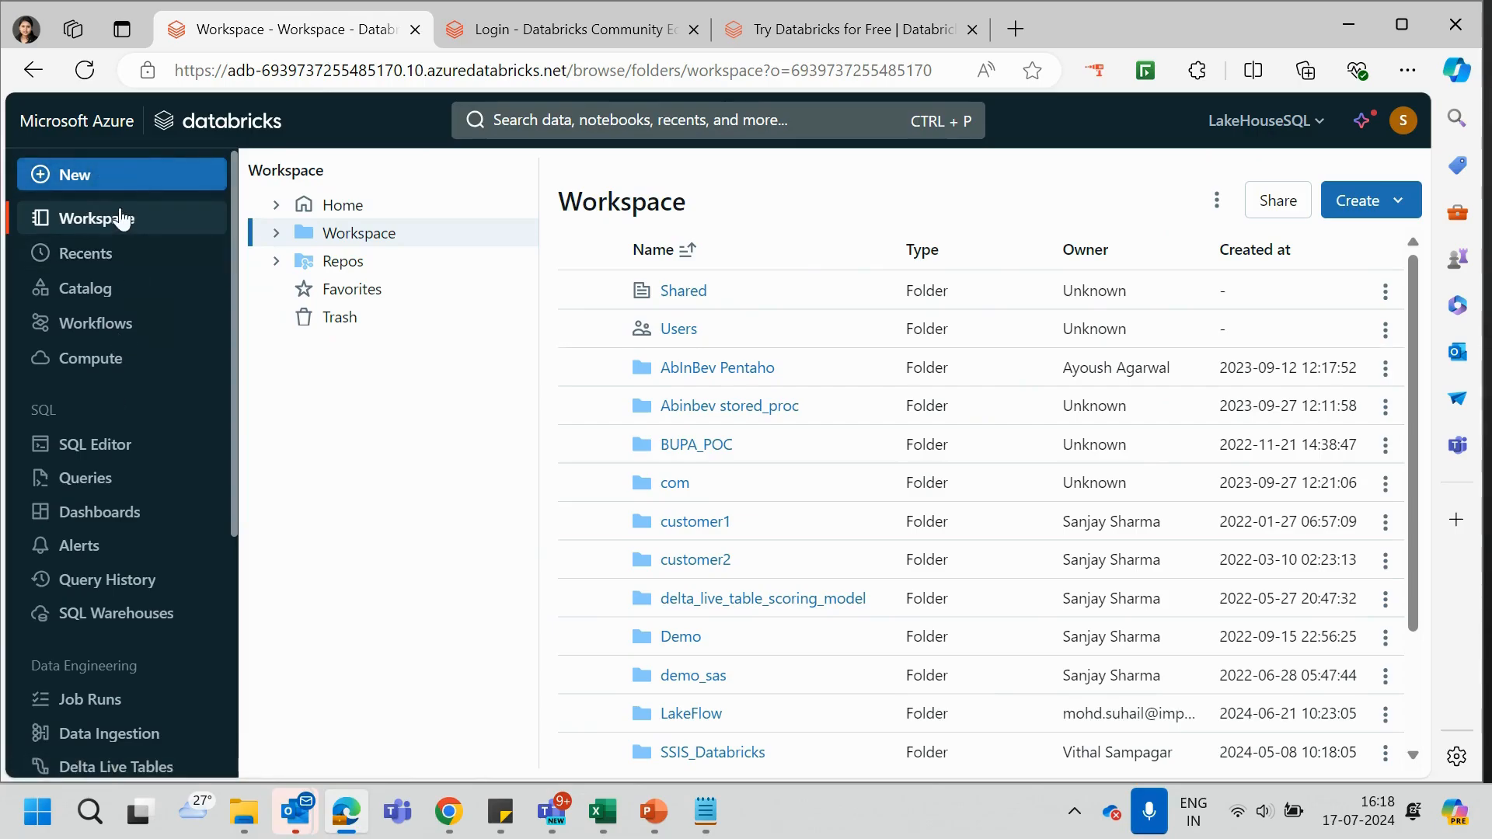
- Expand the Workspace folder tree and open the signed-in user's own folder under Users
click(392, 236)
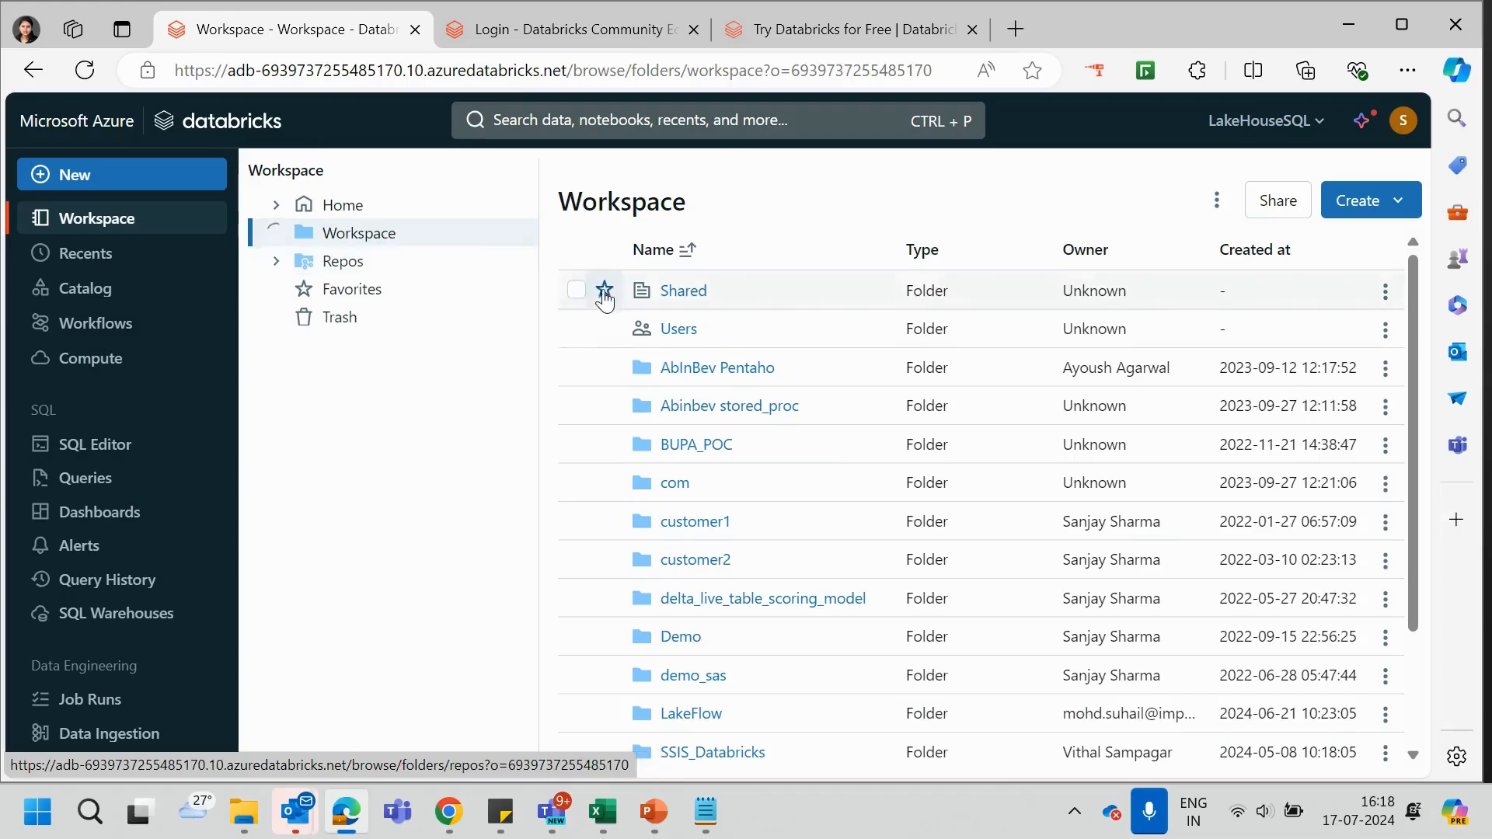
click(674, 330)
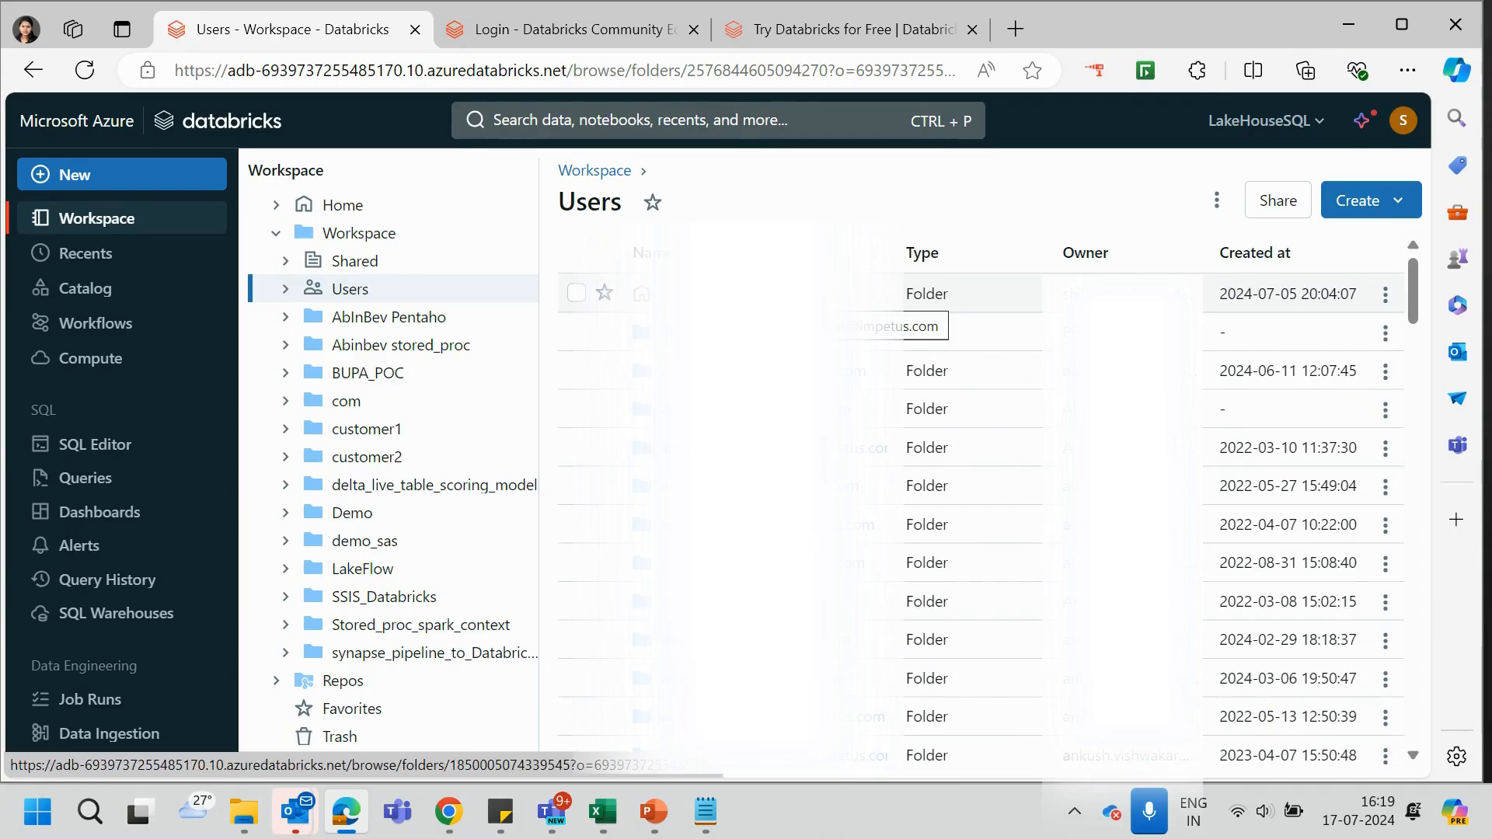
click(793, 327)
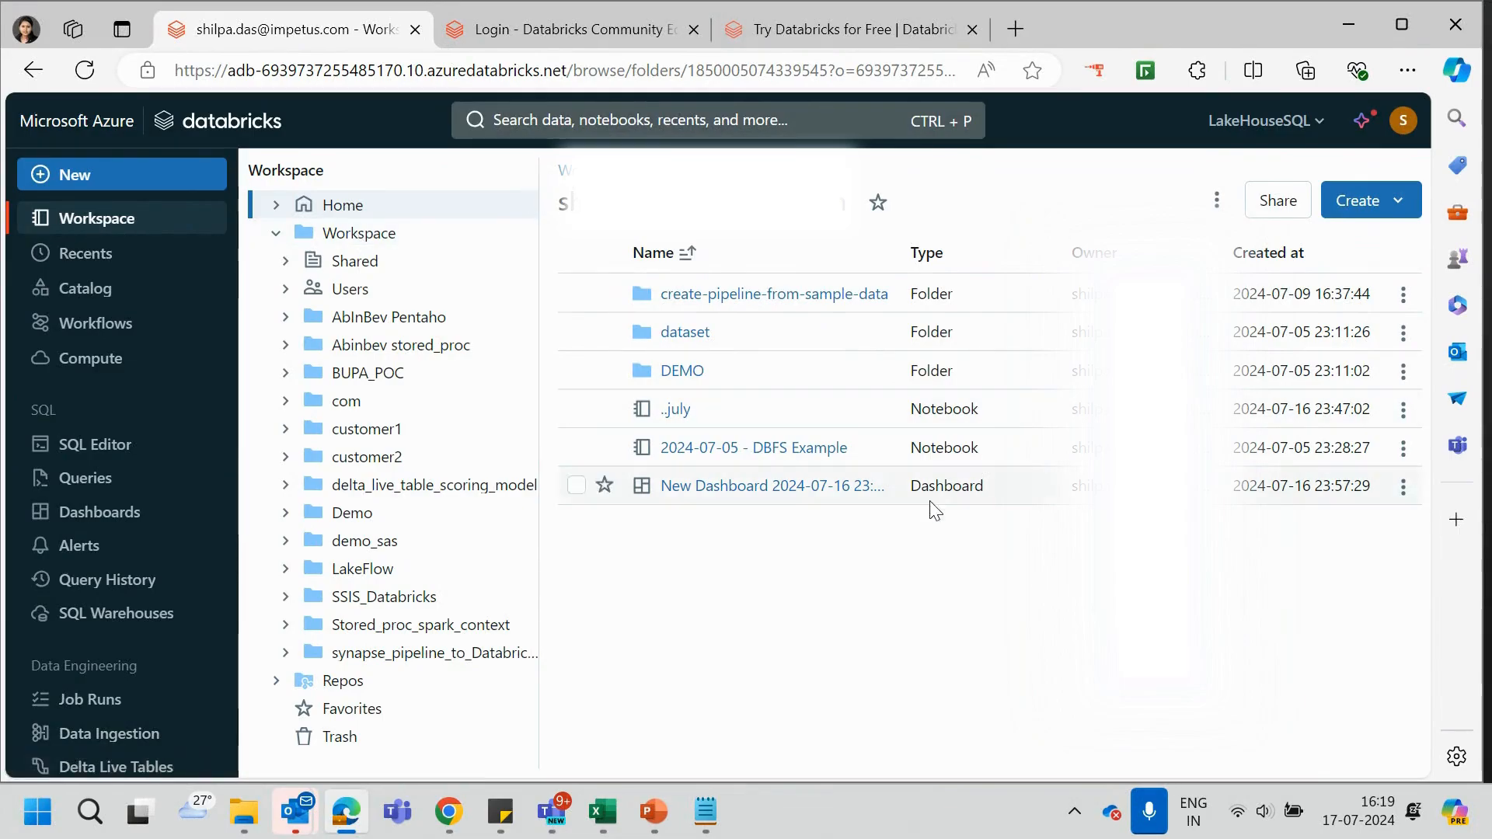
- Review the recently viewed items and open the hive_metastore catalog in Catalog Explorer
click(107, 265)
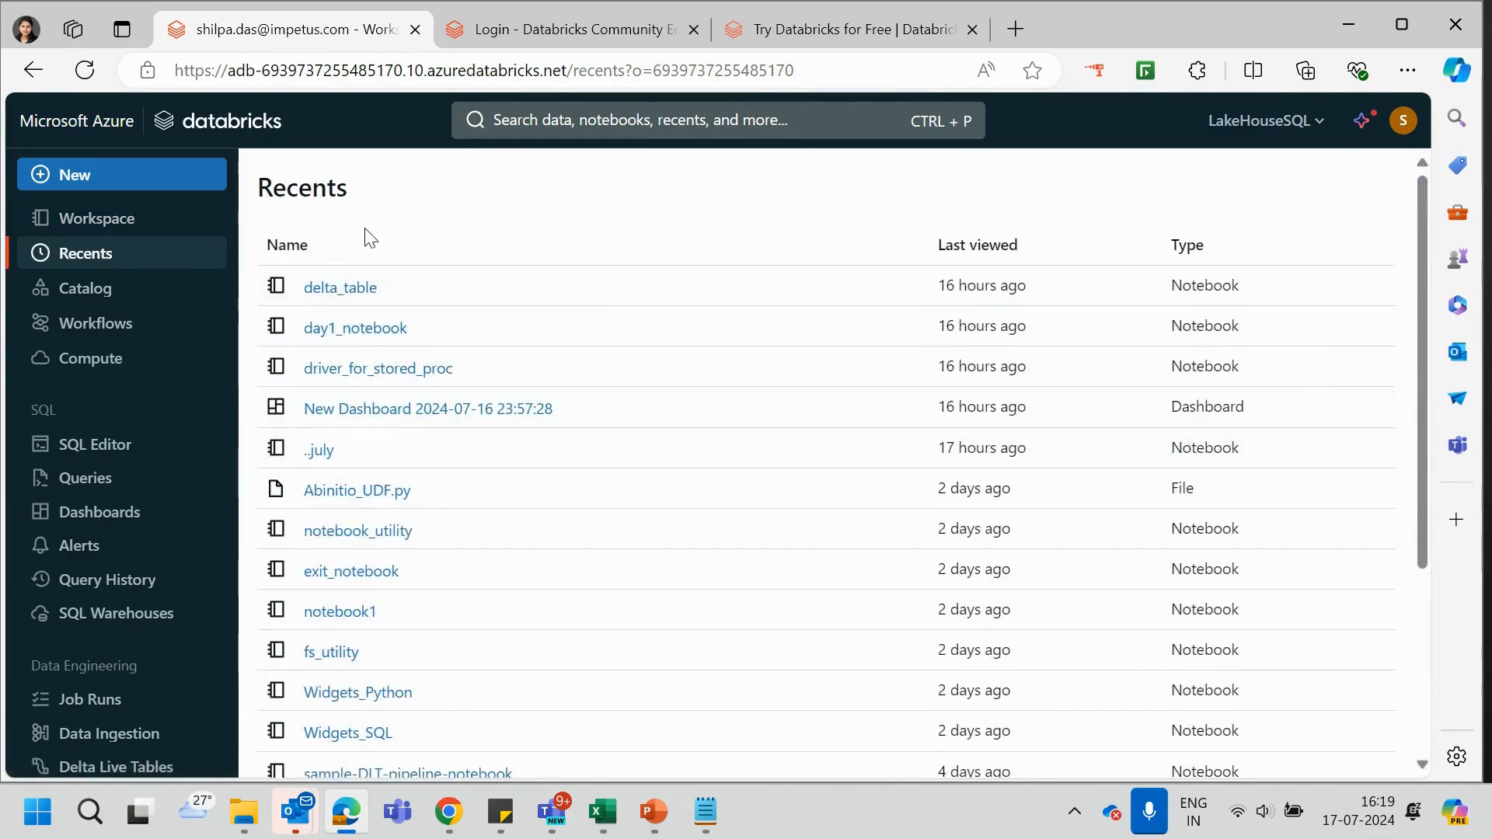
click(101, 301)
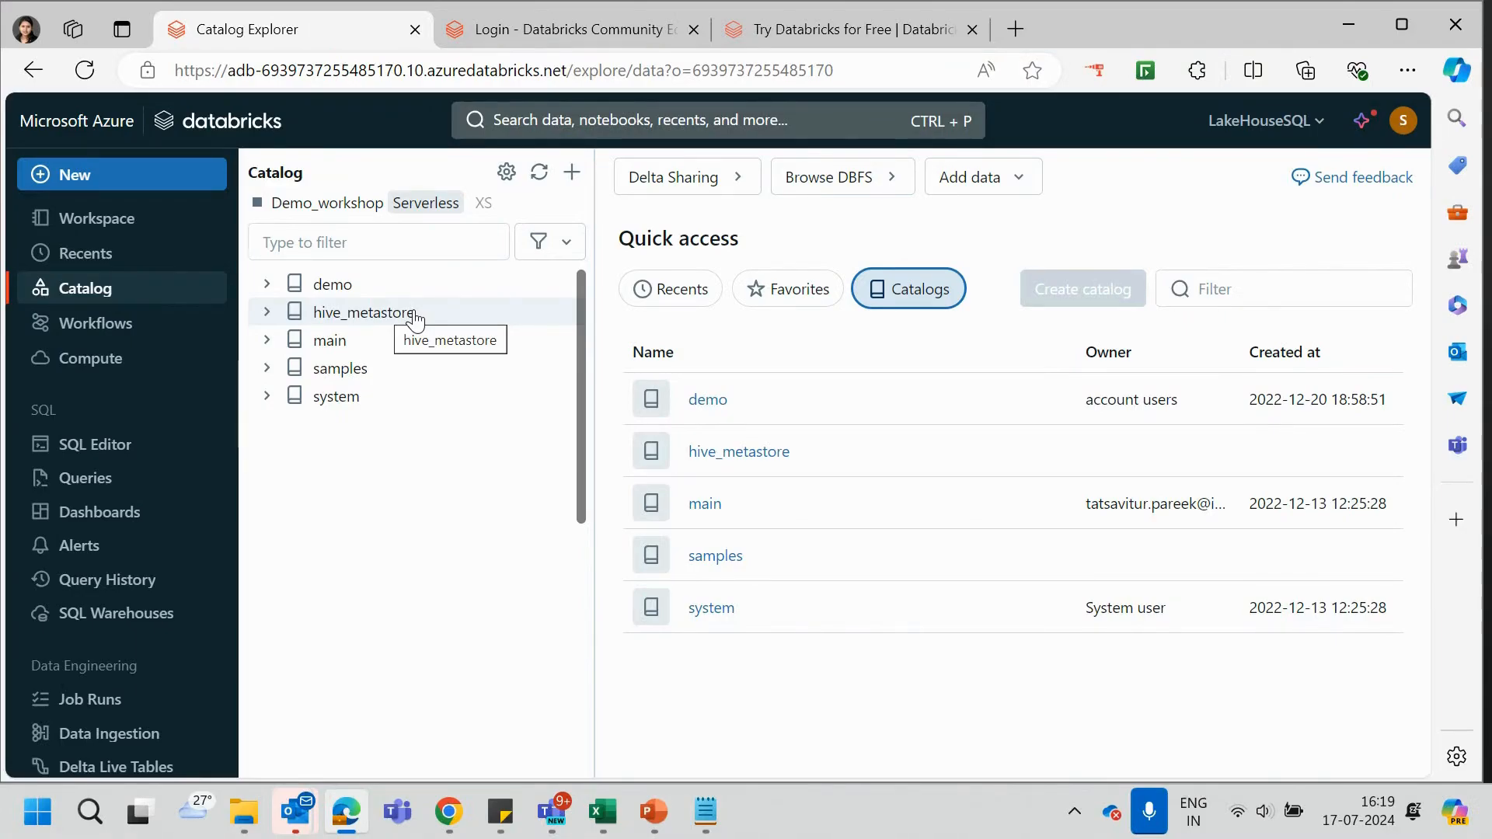
click(336, 313)
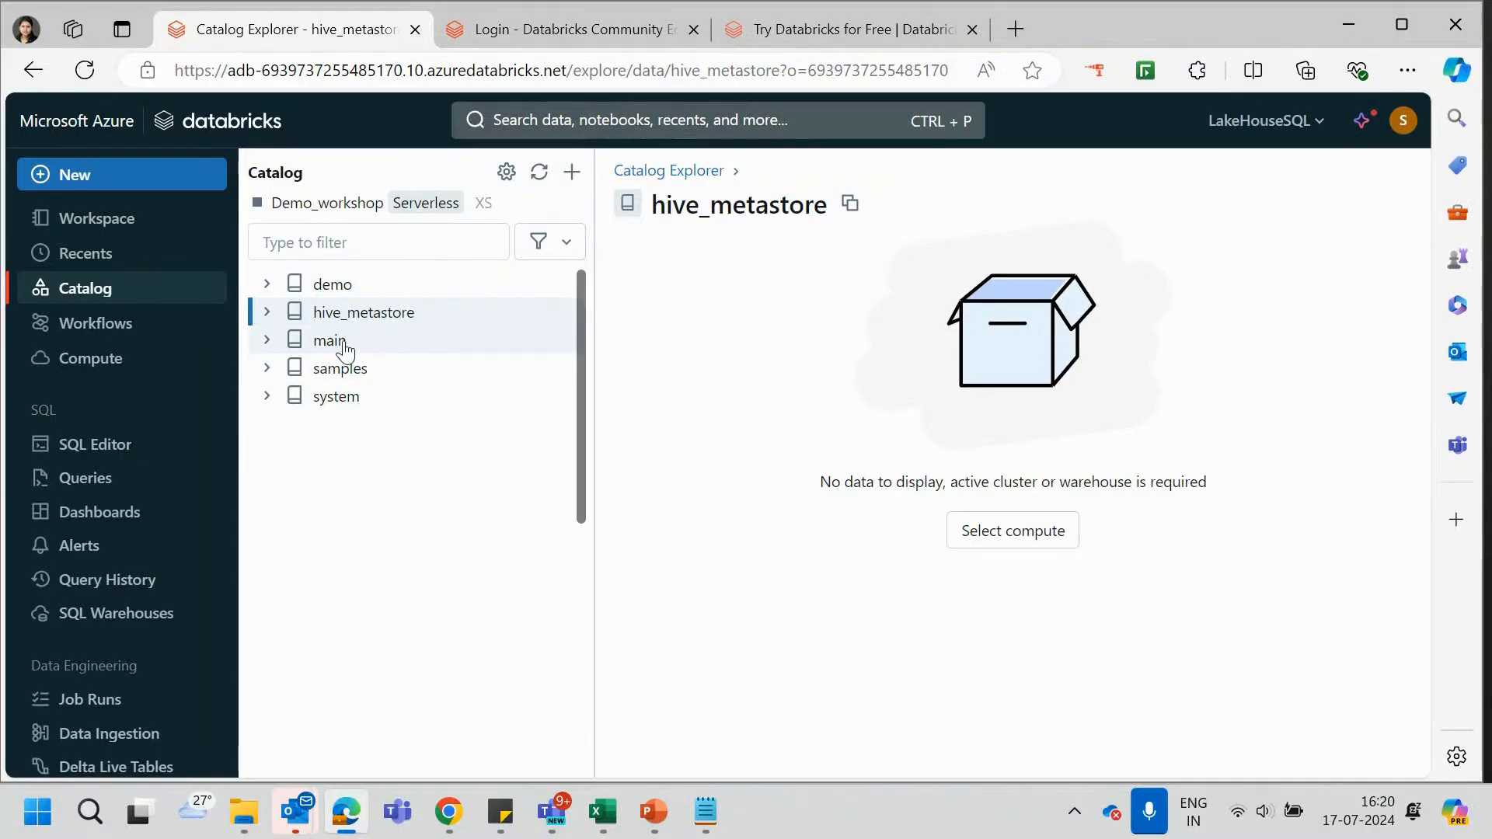
- Start the Leaplogic all-purpose compute cluster and confirm the start
click(127, 362)
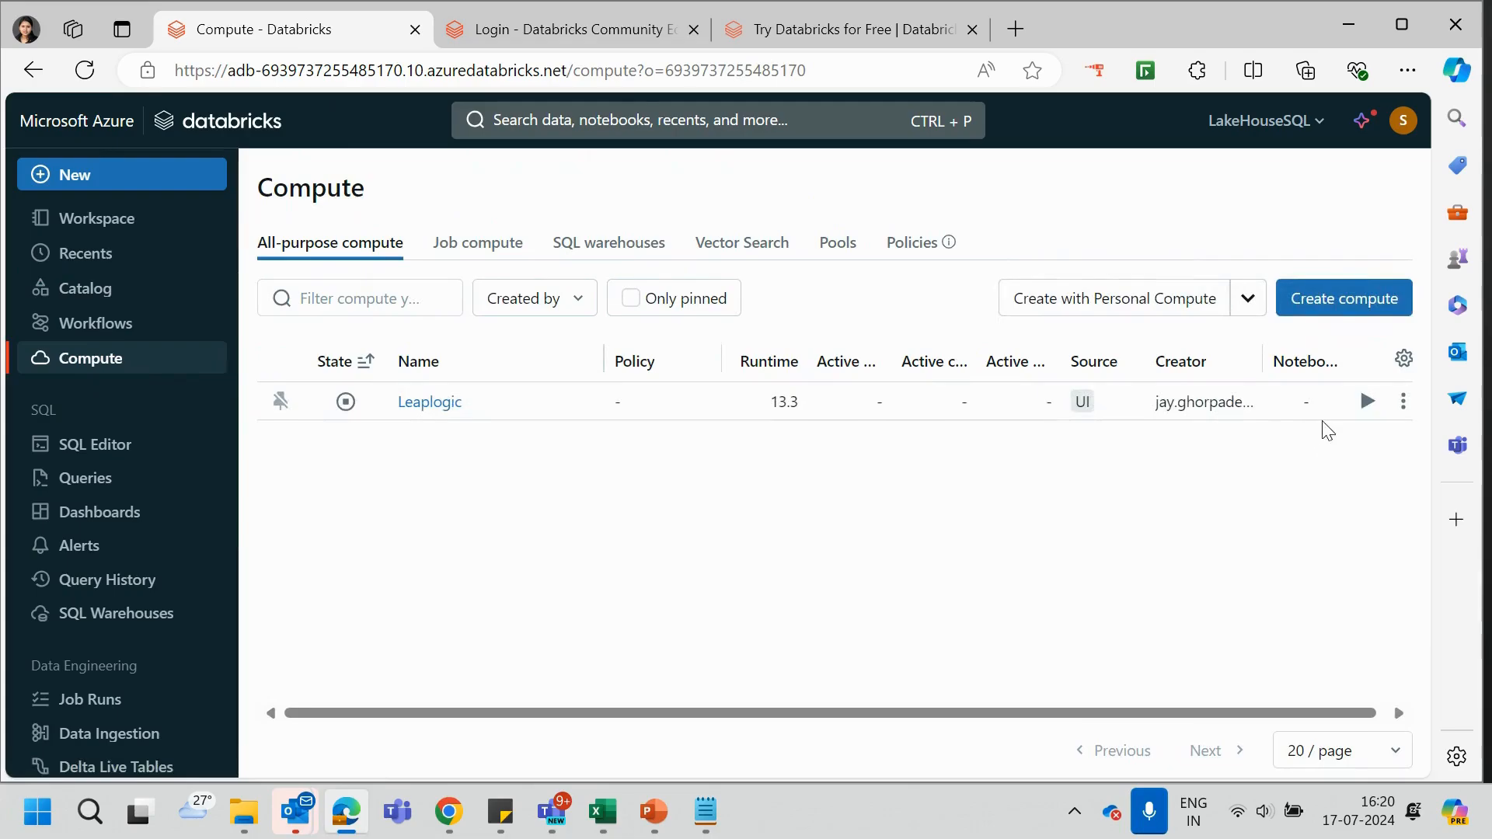
click(1365, 403)
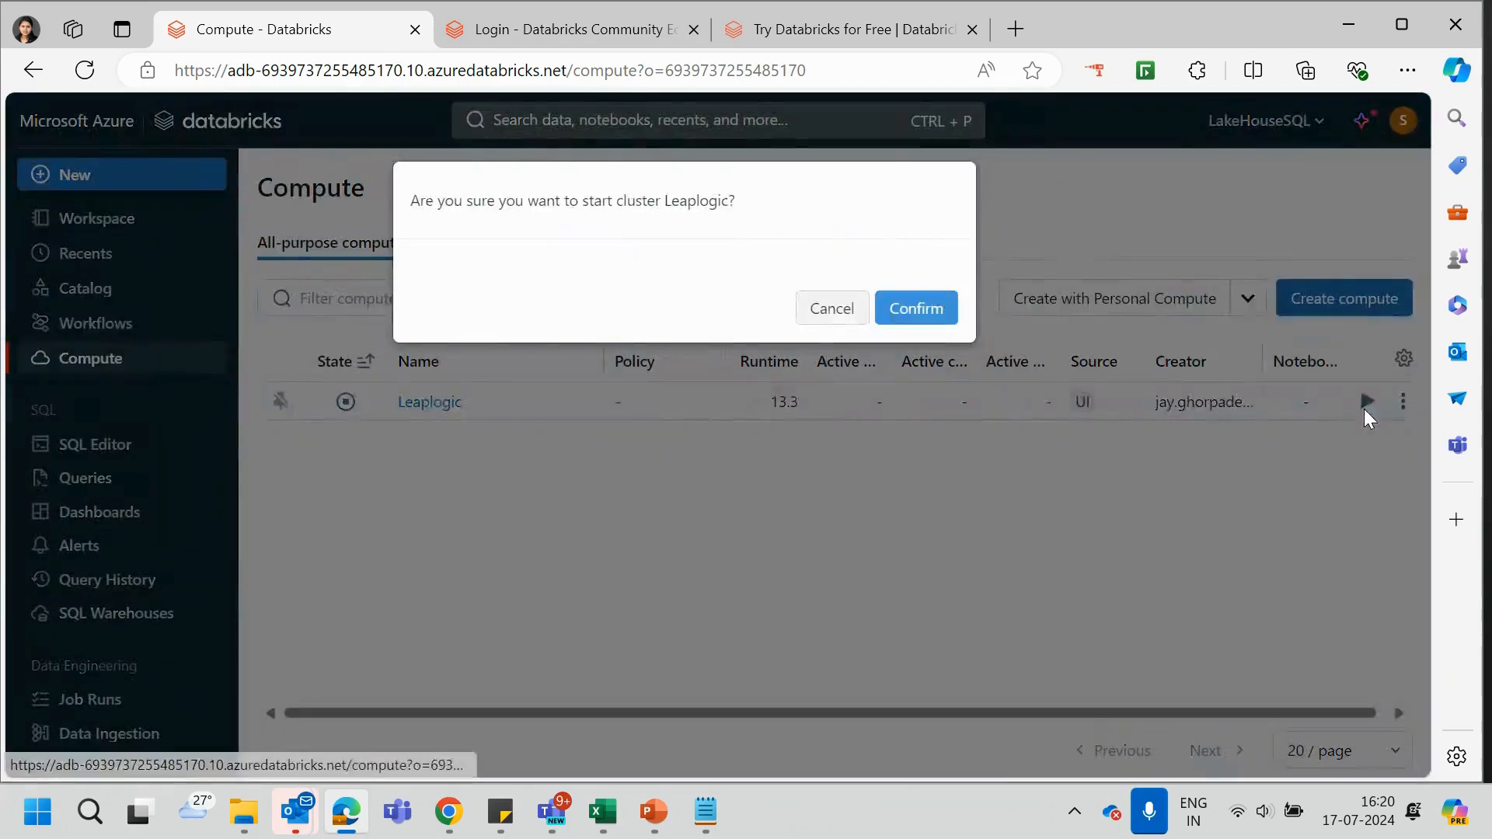
click(914, 312)
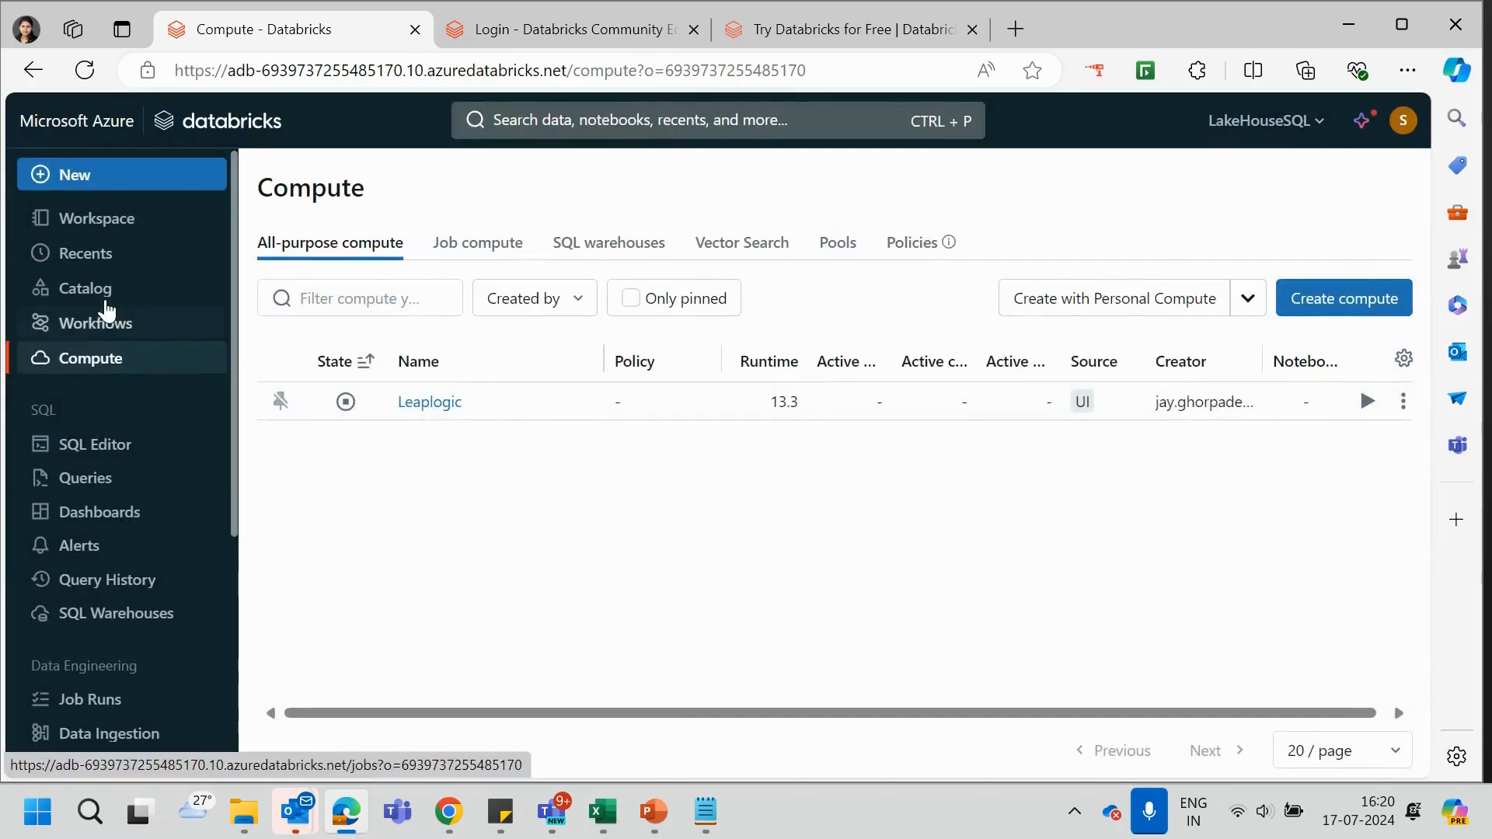
- Revisit the catalog list and examine the Workflows page, covering jobs owned by the current account and the job runs
click(107, 300)
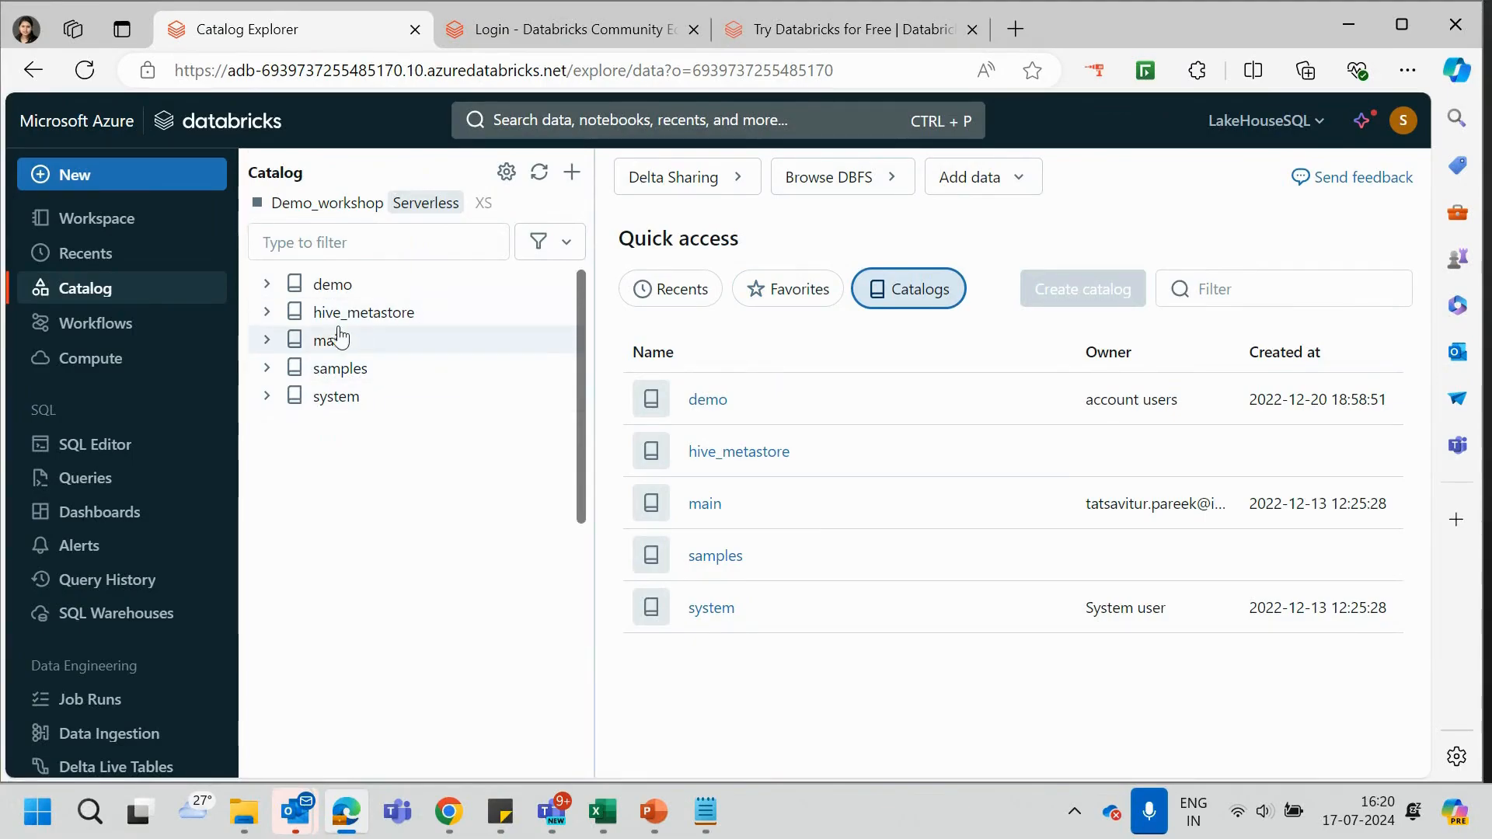
click(132, 333)
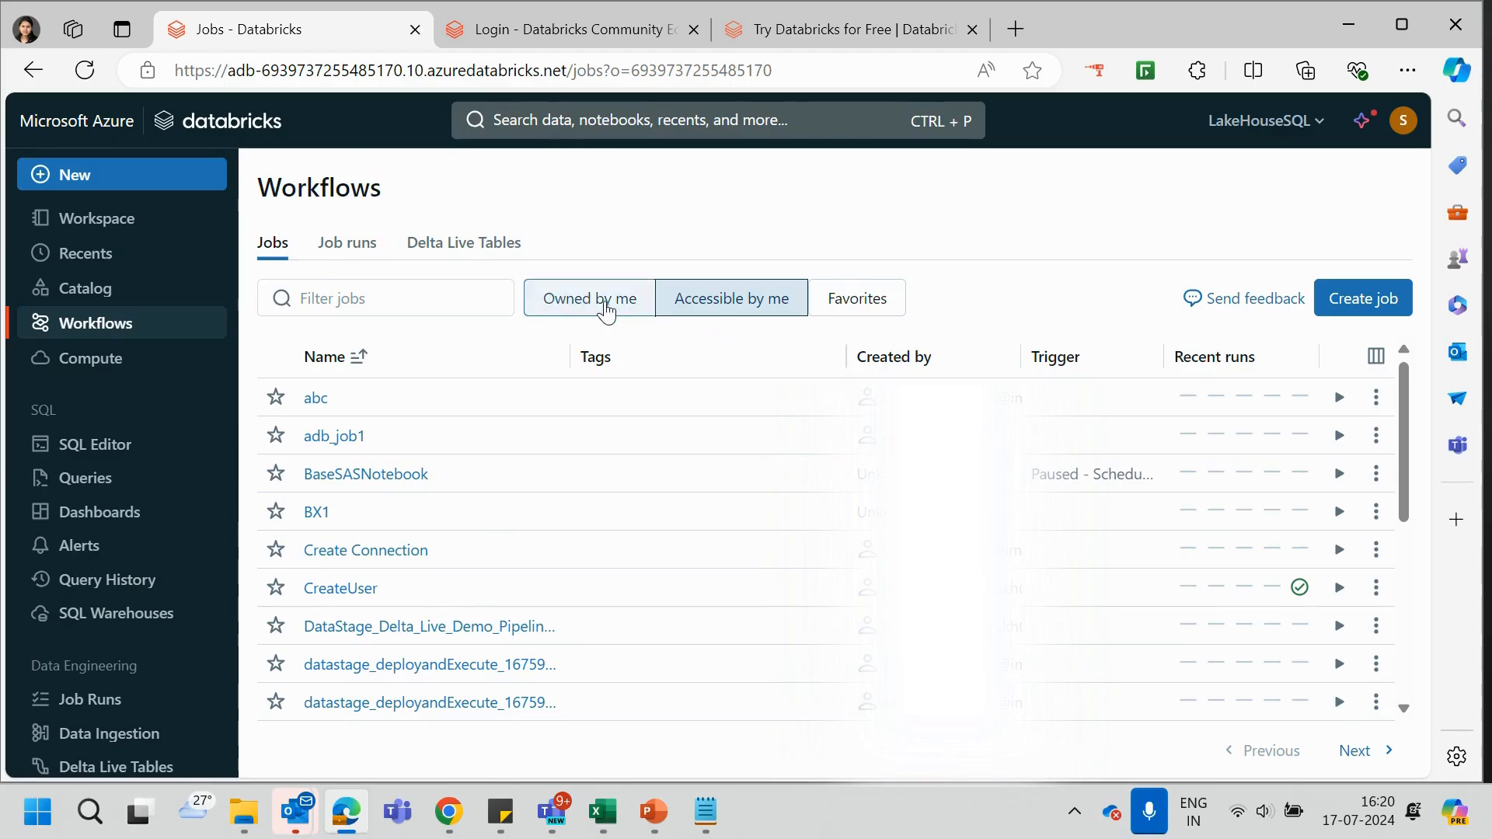
click(558, 305)
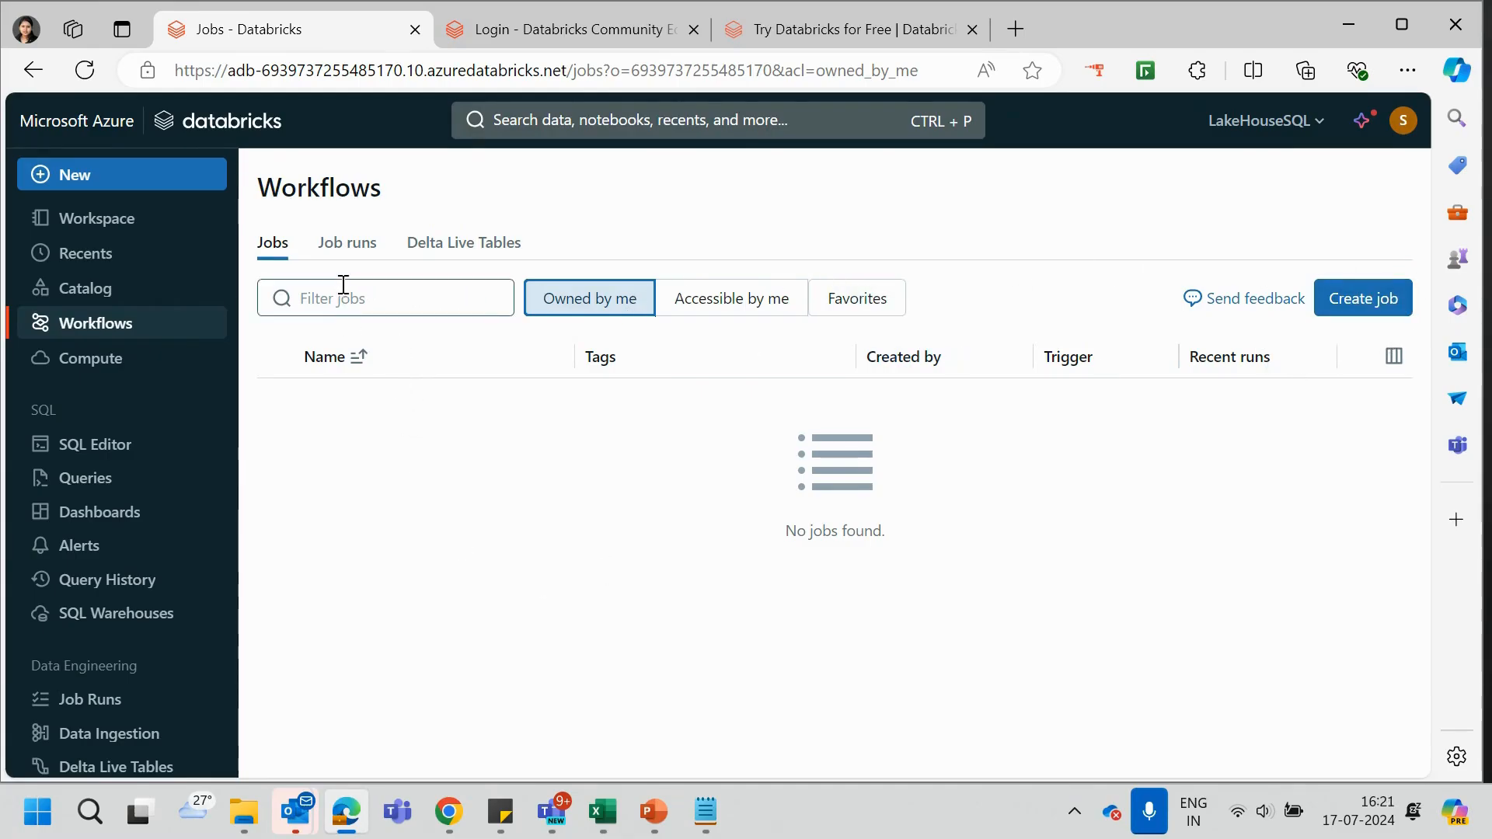
click(351, 250)
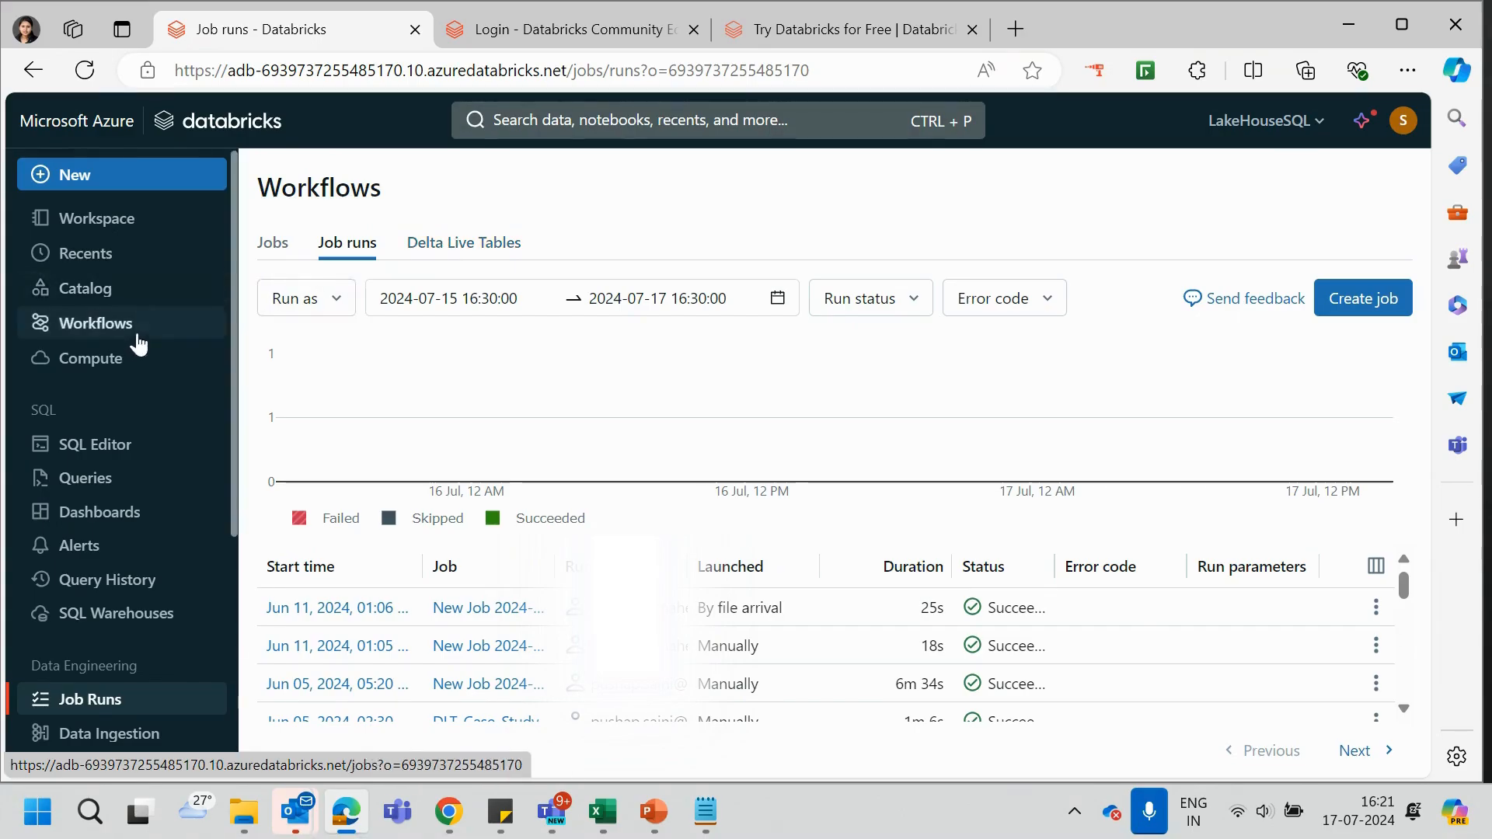
- Begin creating a new compute cluster and choose the standard 14.3 LTS runtime (Scala 2.12, Spark 3.5.0)
click(108, 375)
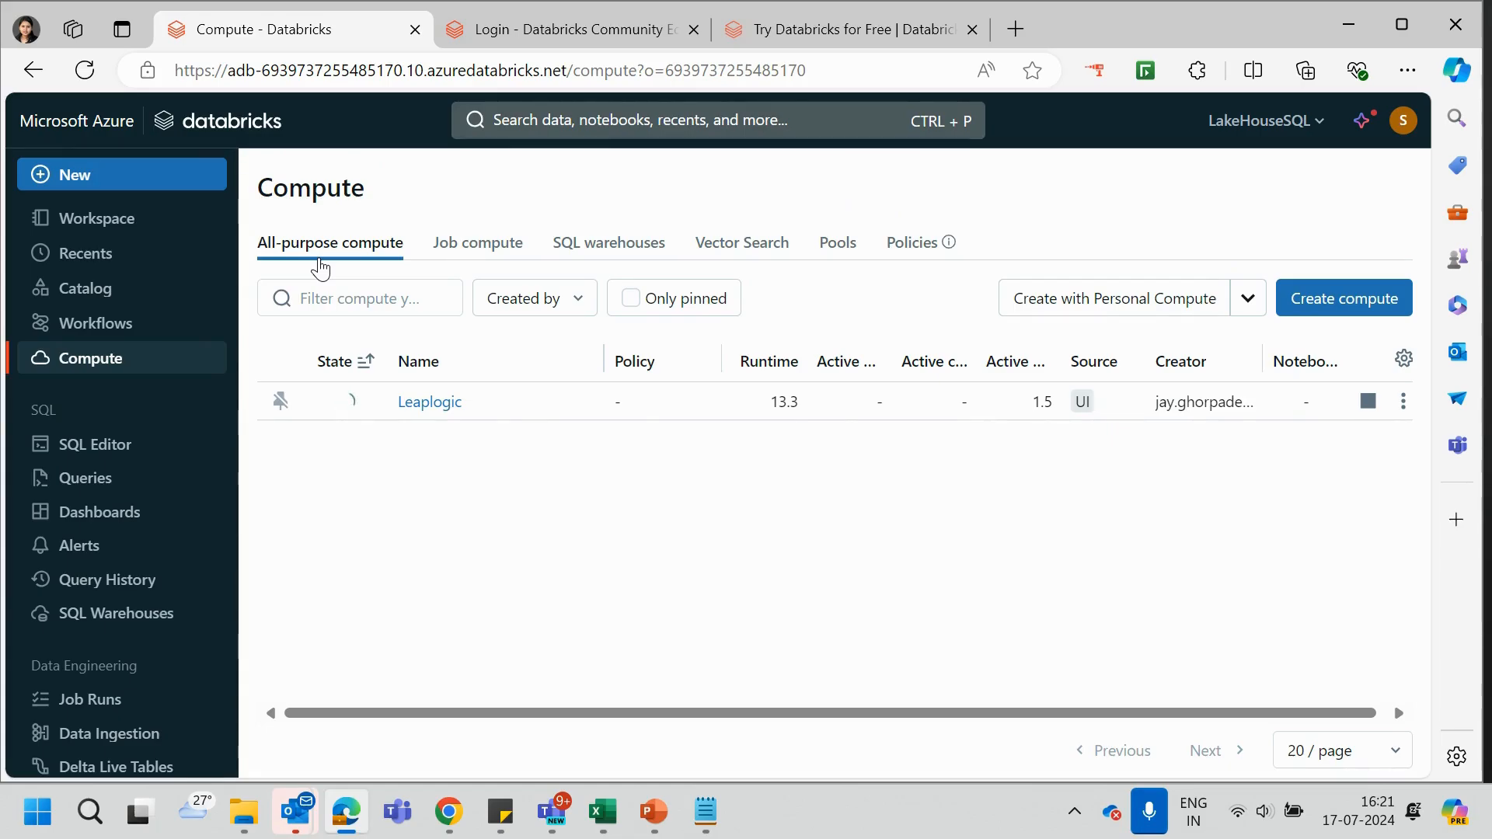
click(1368, 300)
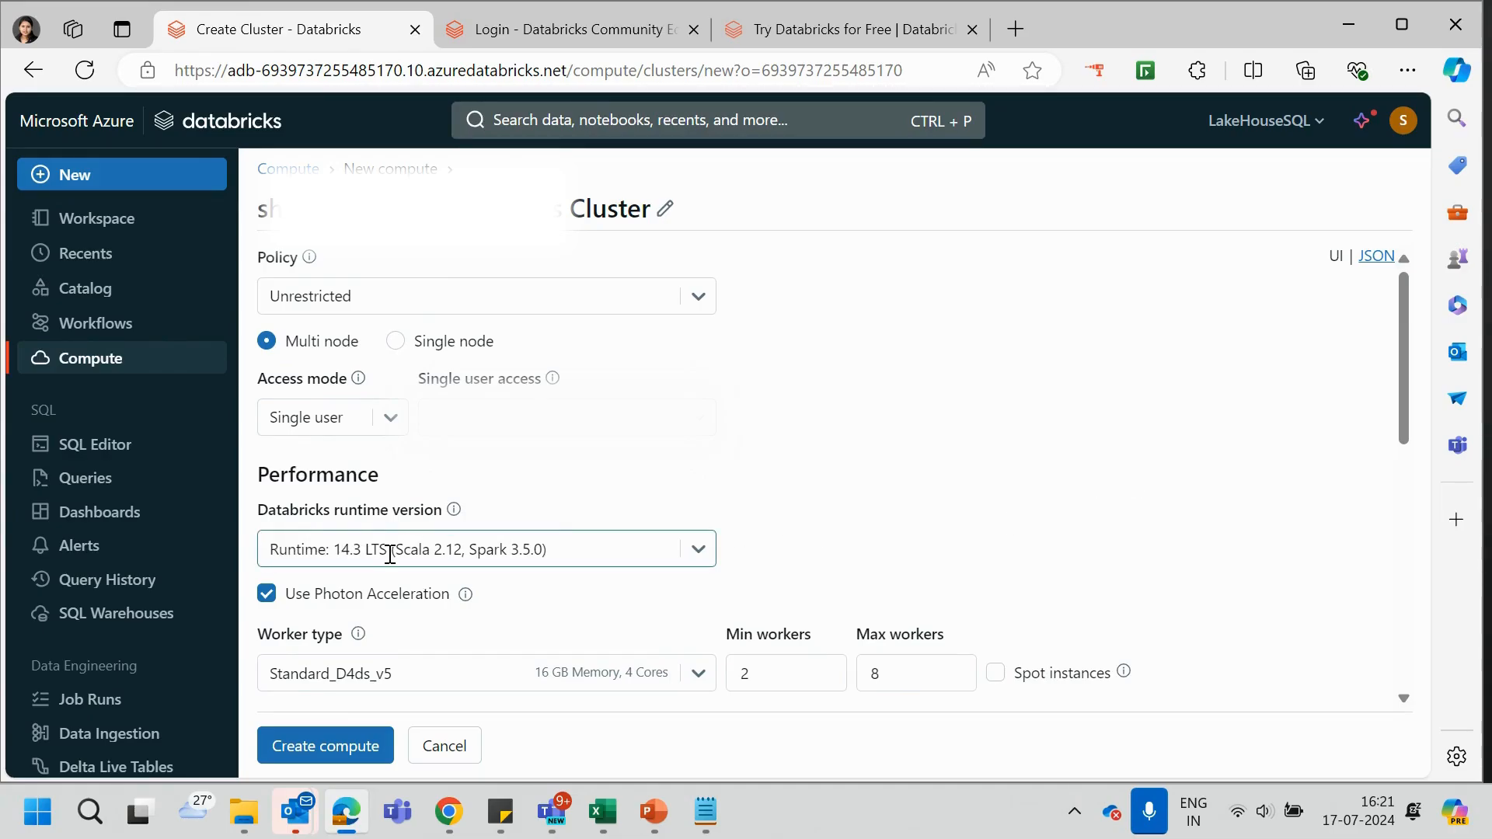
click(701, 554)
scroll(703, 558, down, 1)
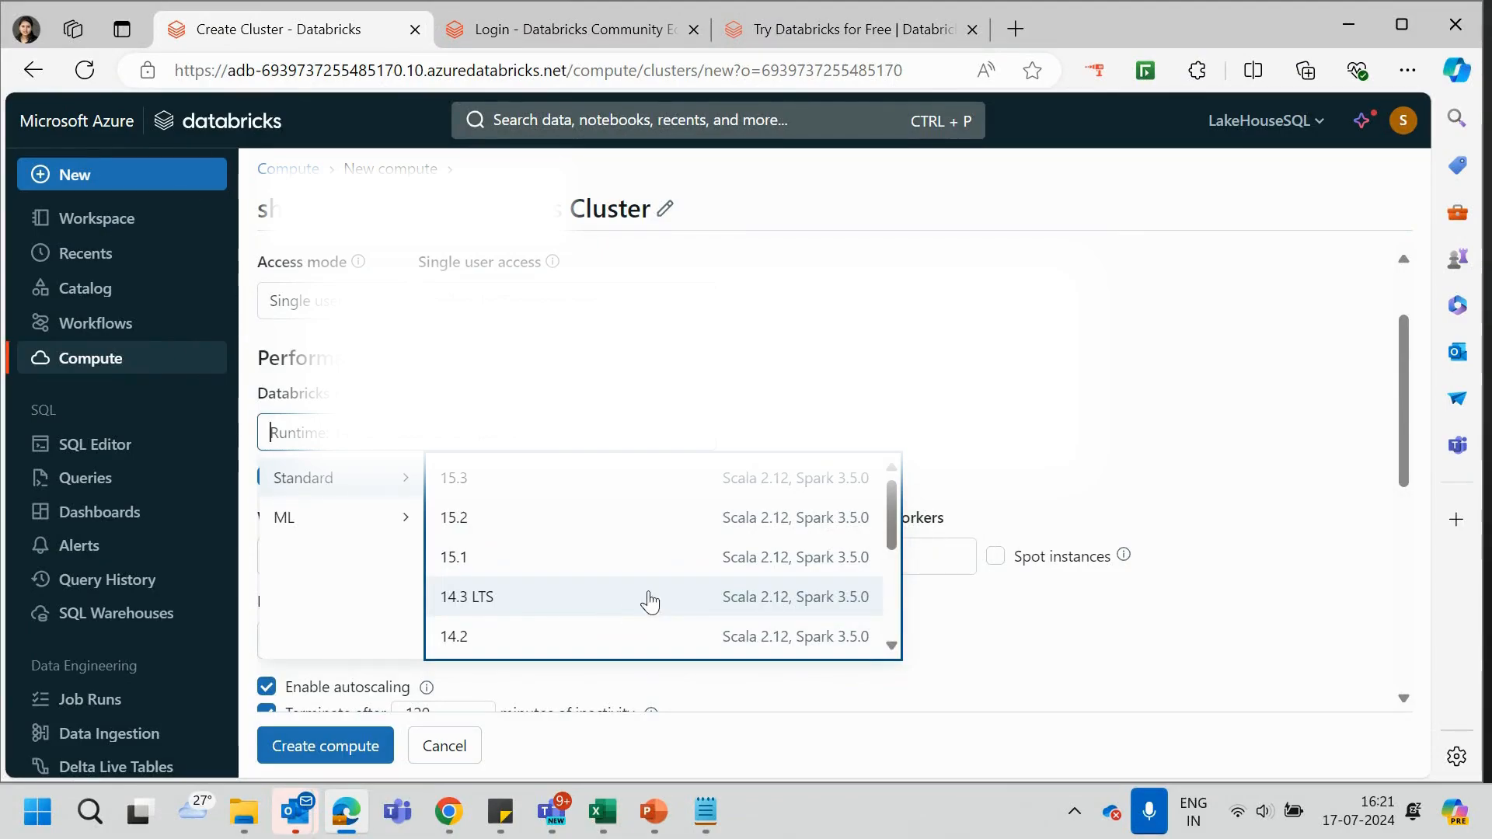
key(Return)
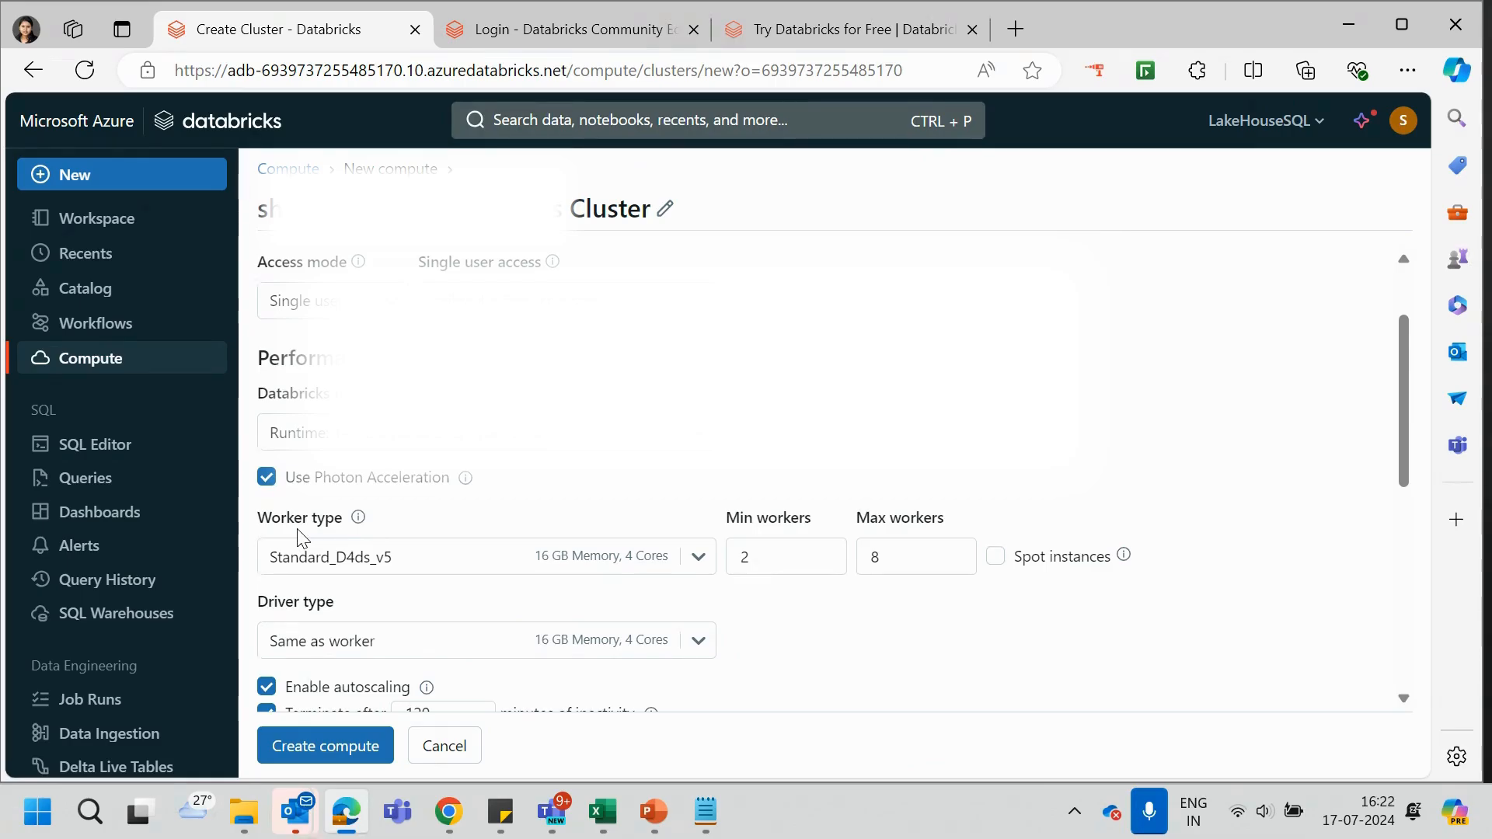
- Look through the worker types offered for the new cluster and close the list
click(702, 566)
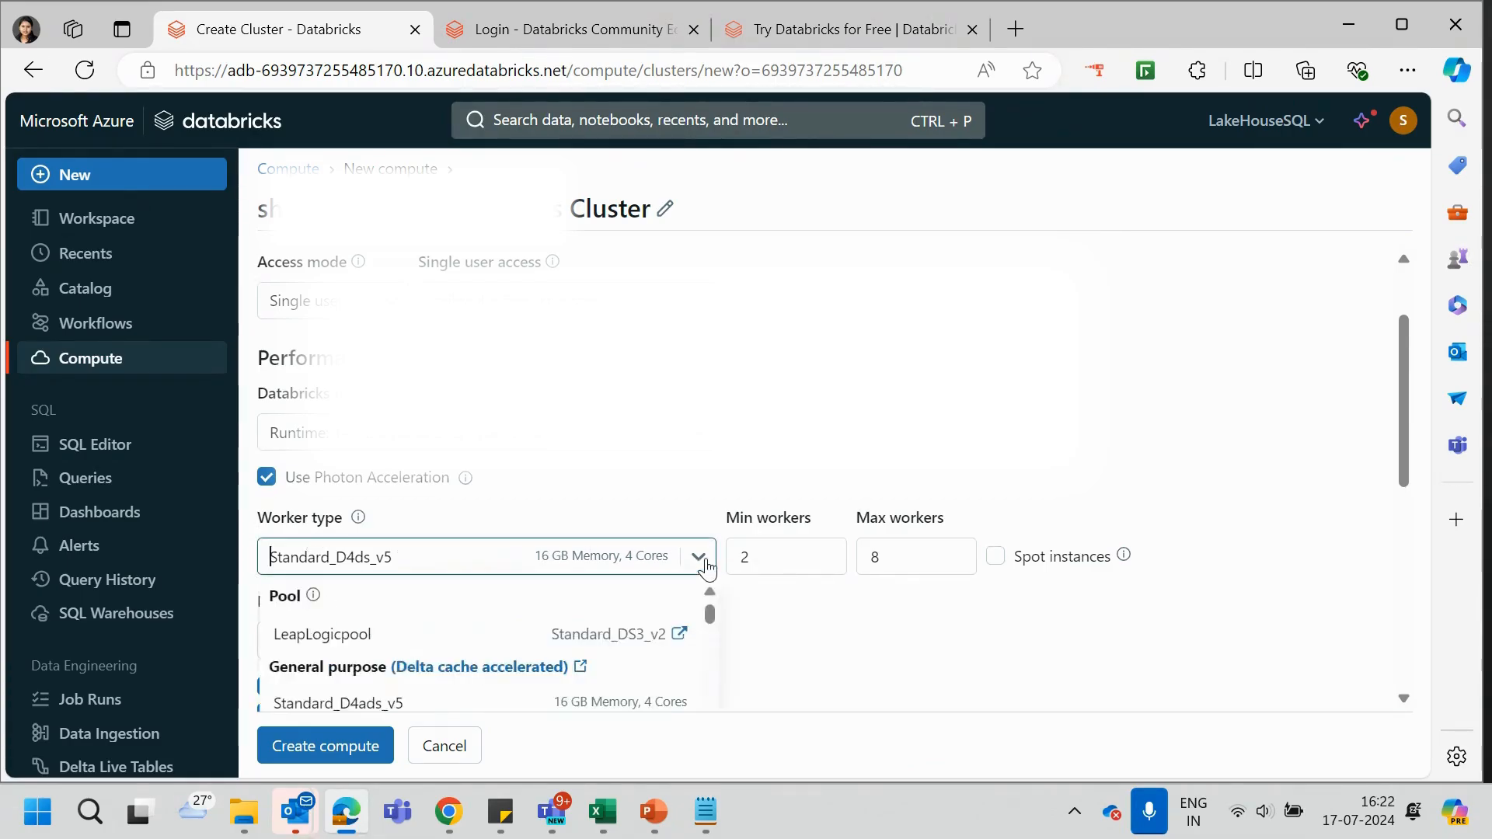
scroll(852, 400, down, 3)
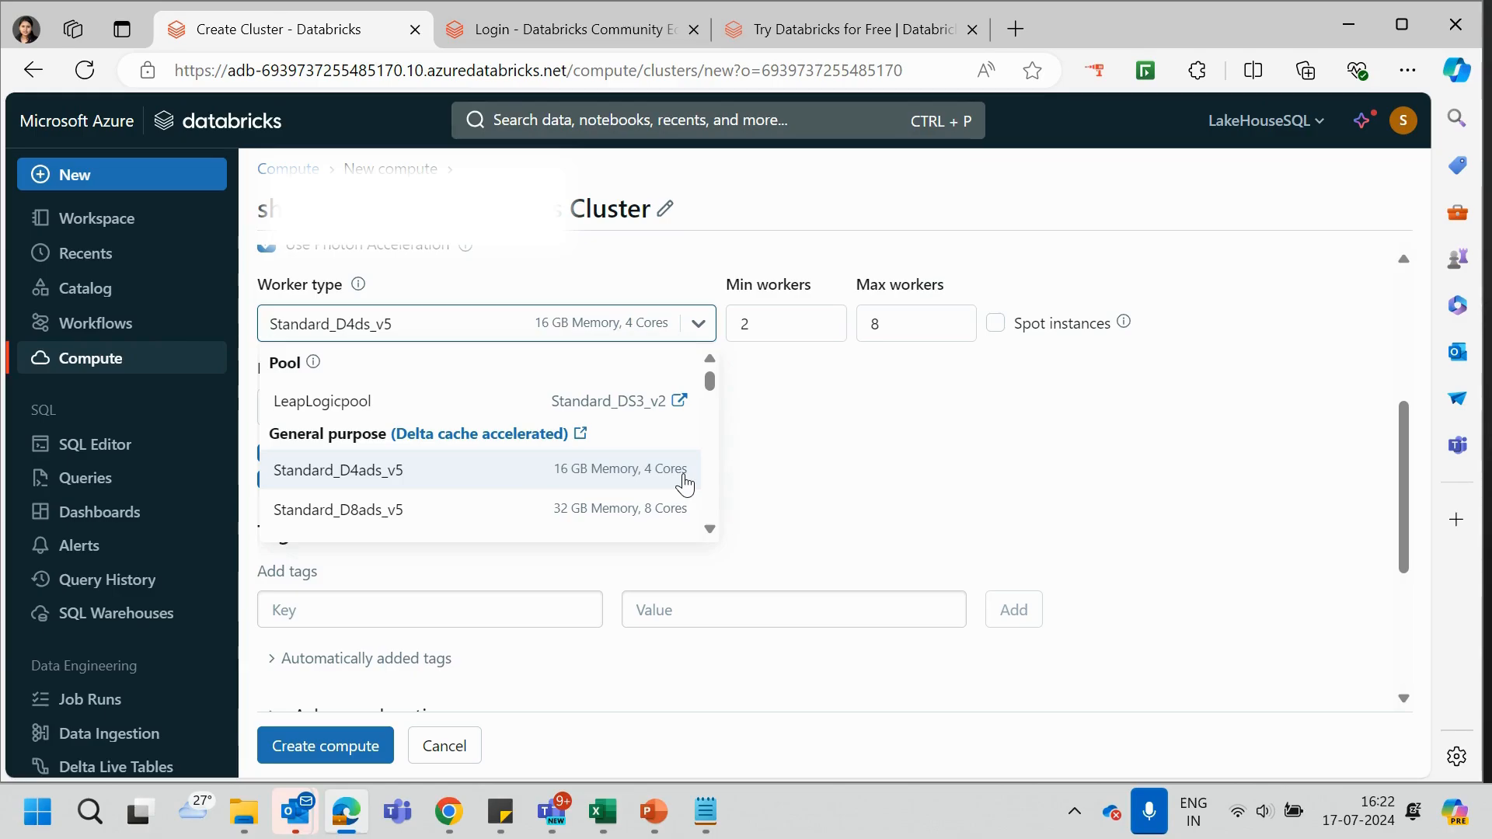
click(816, 332)
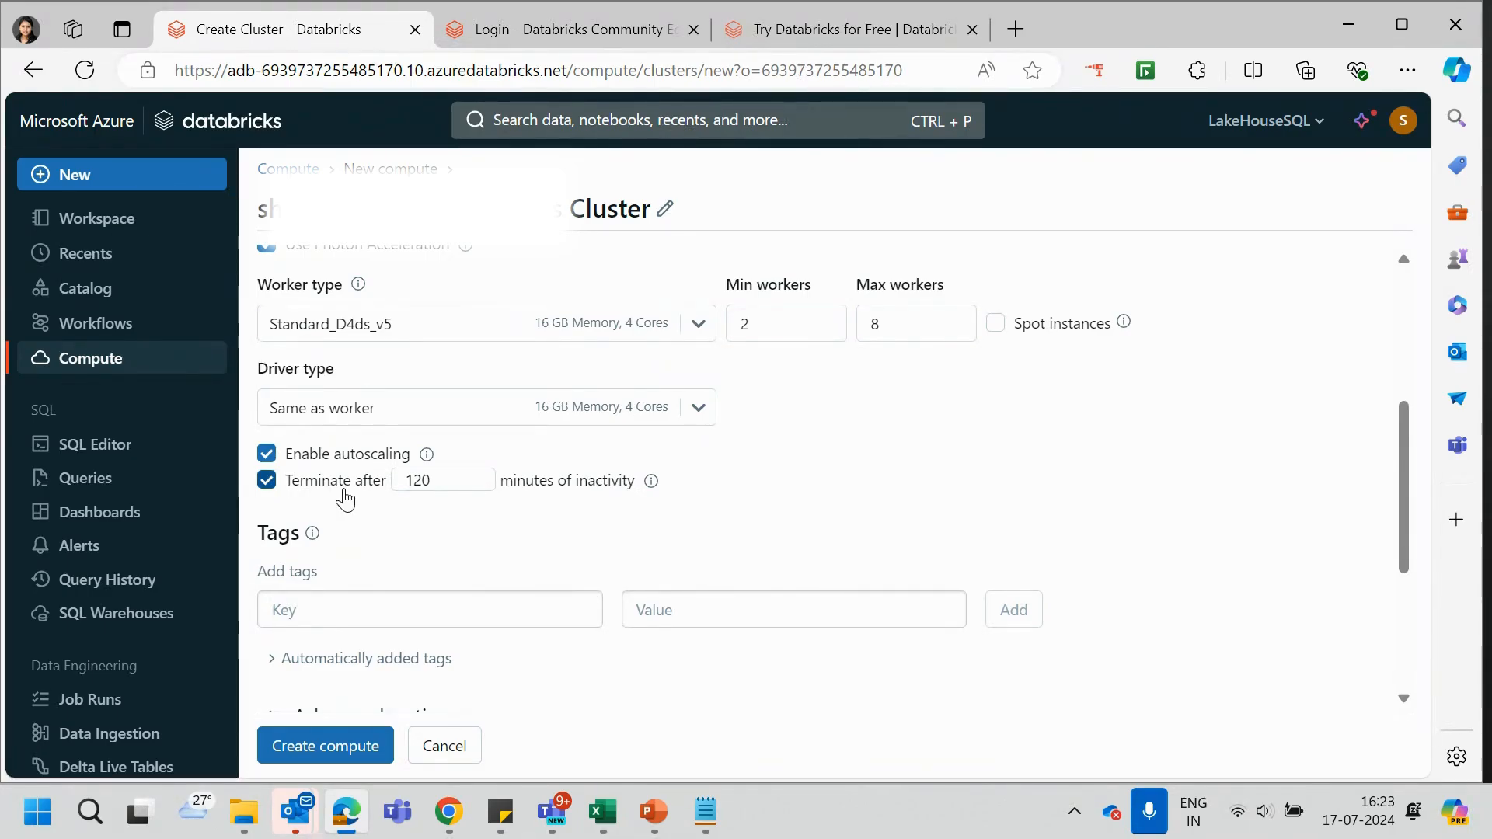
- Review the new cluster's tags and summary and expand its advanced options
scroll(973, 505, down, 1)
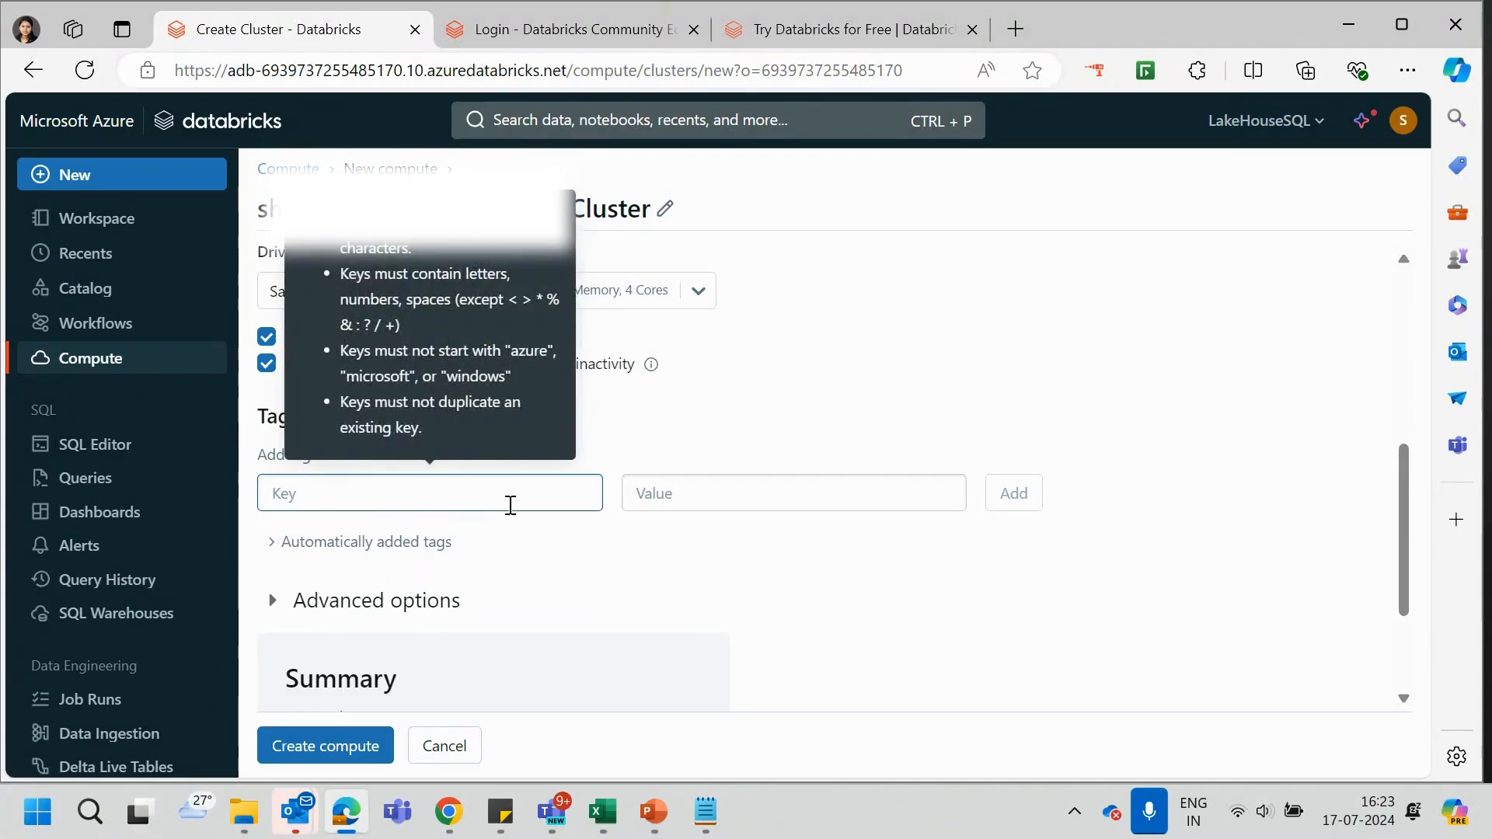
scroll(902, 534, down, 1)
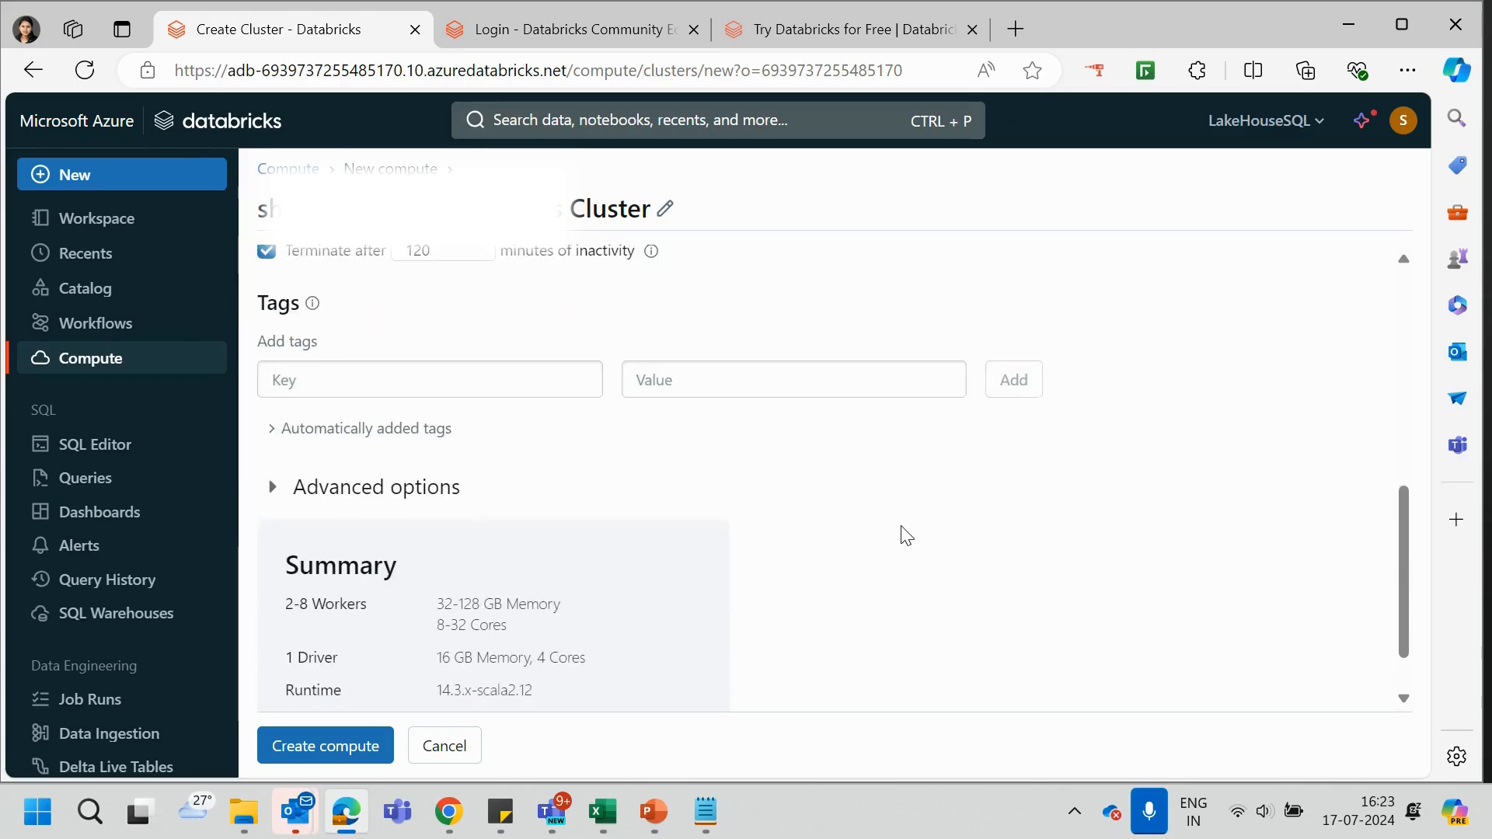
scroll(905, 534, down, 1)
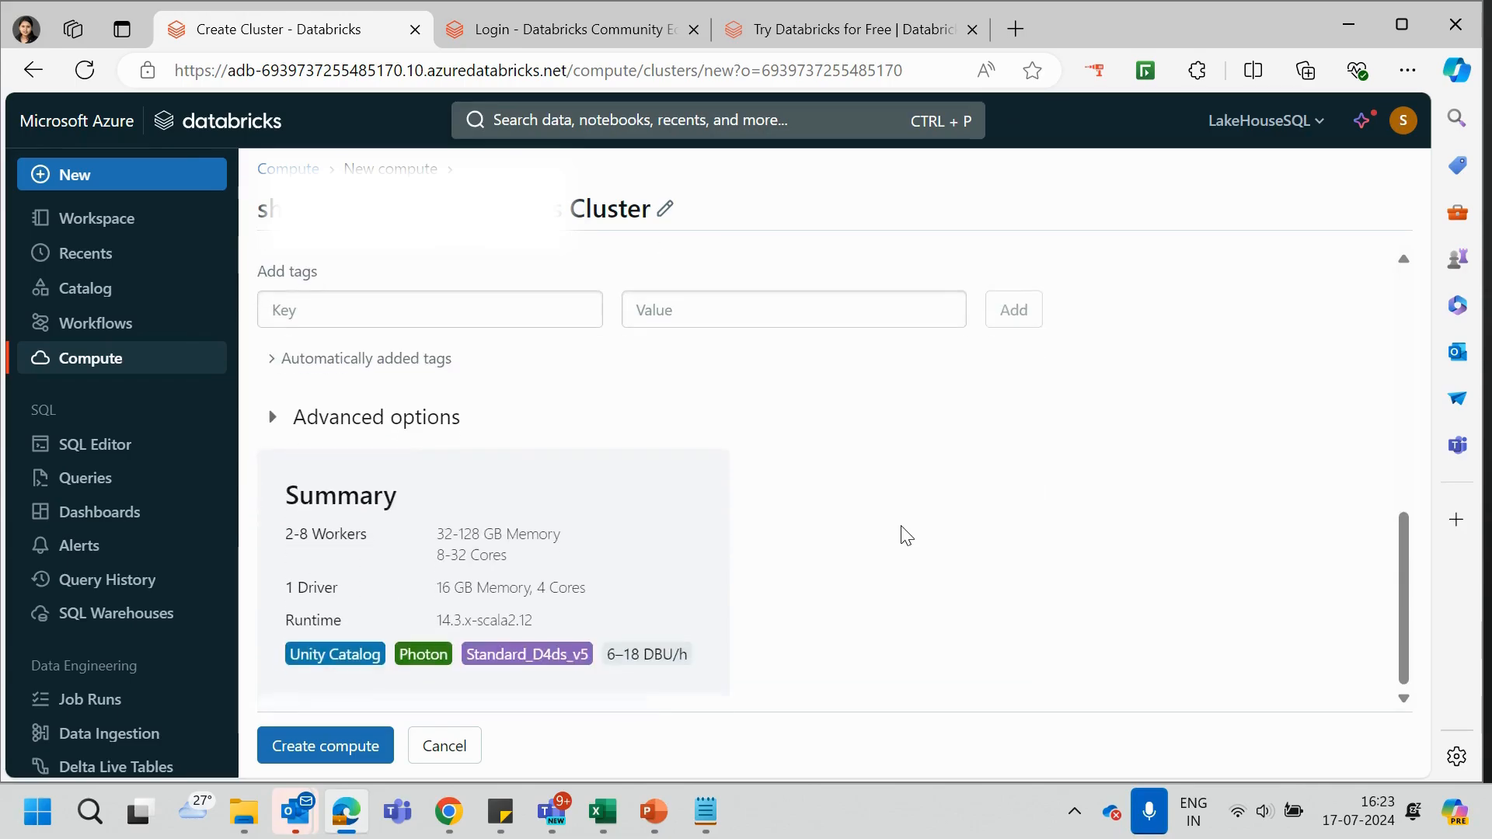
click(272, 417)
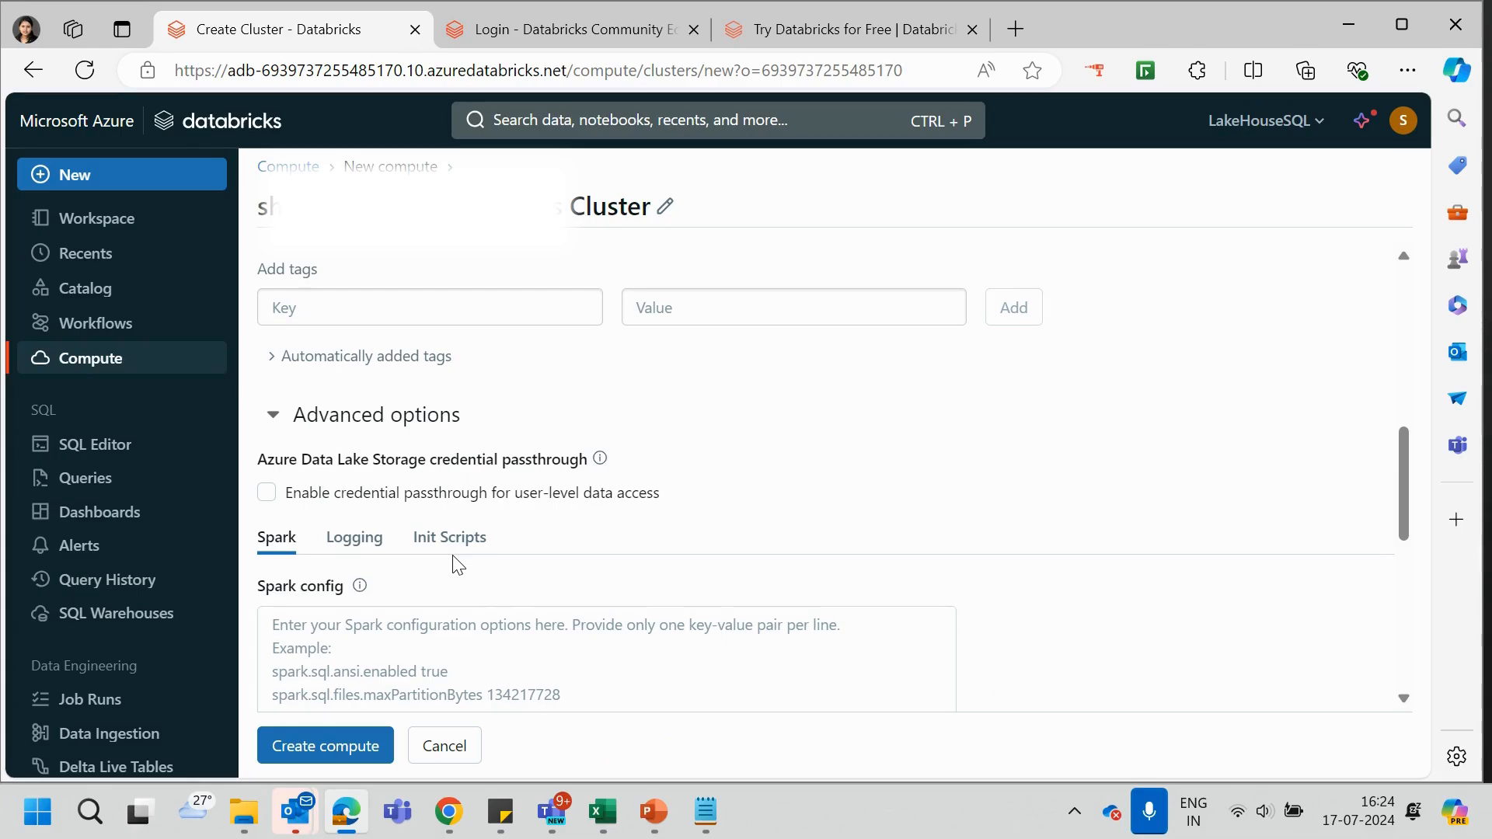
- Return to the compute list without creating the cluster and examine the columns available for the all-purpose compute table
scroll(859, 506, up, 4)
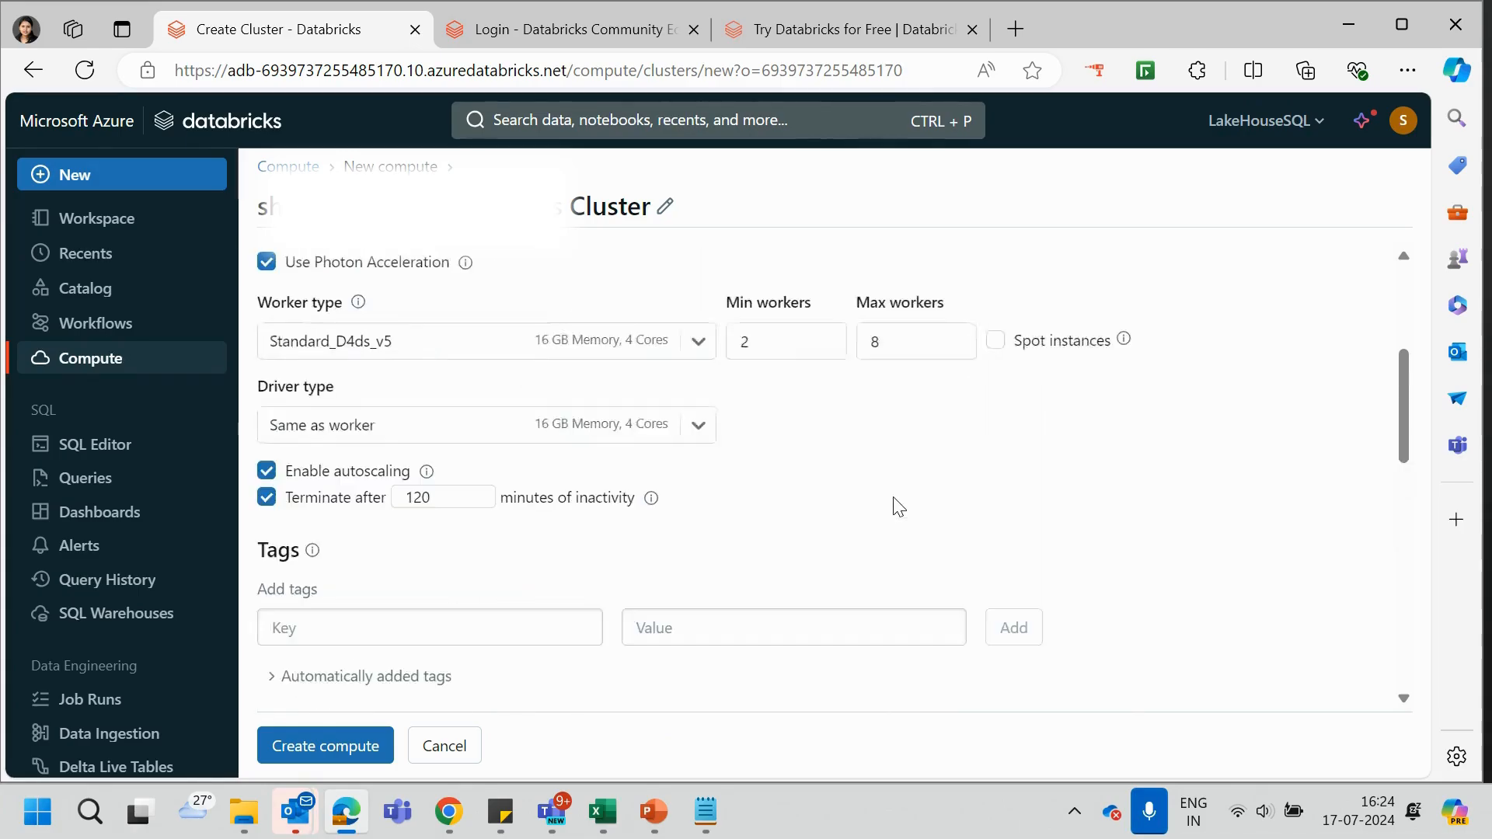
scroll(899, 506, up, 4)
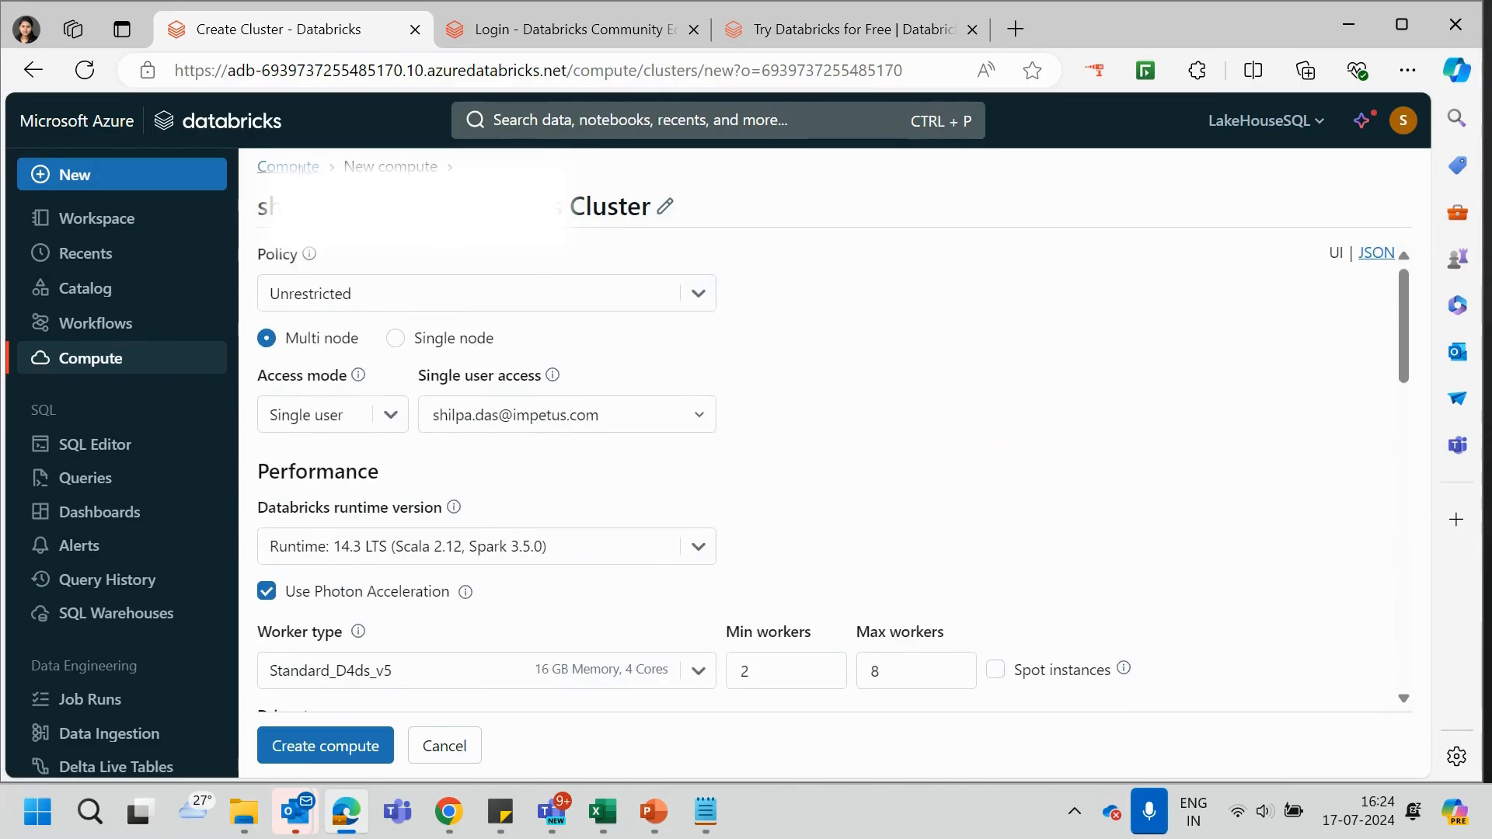
click(299, 168)
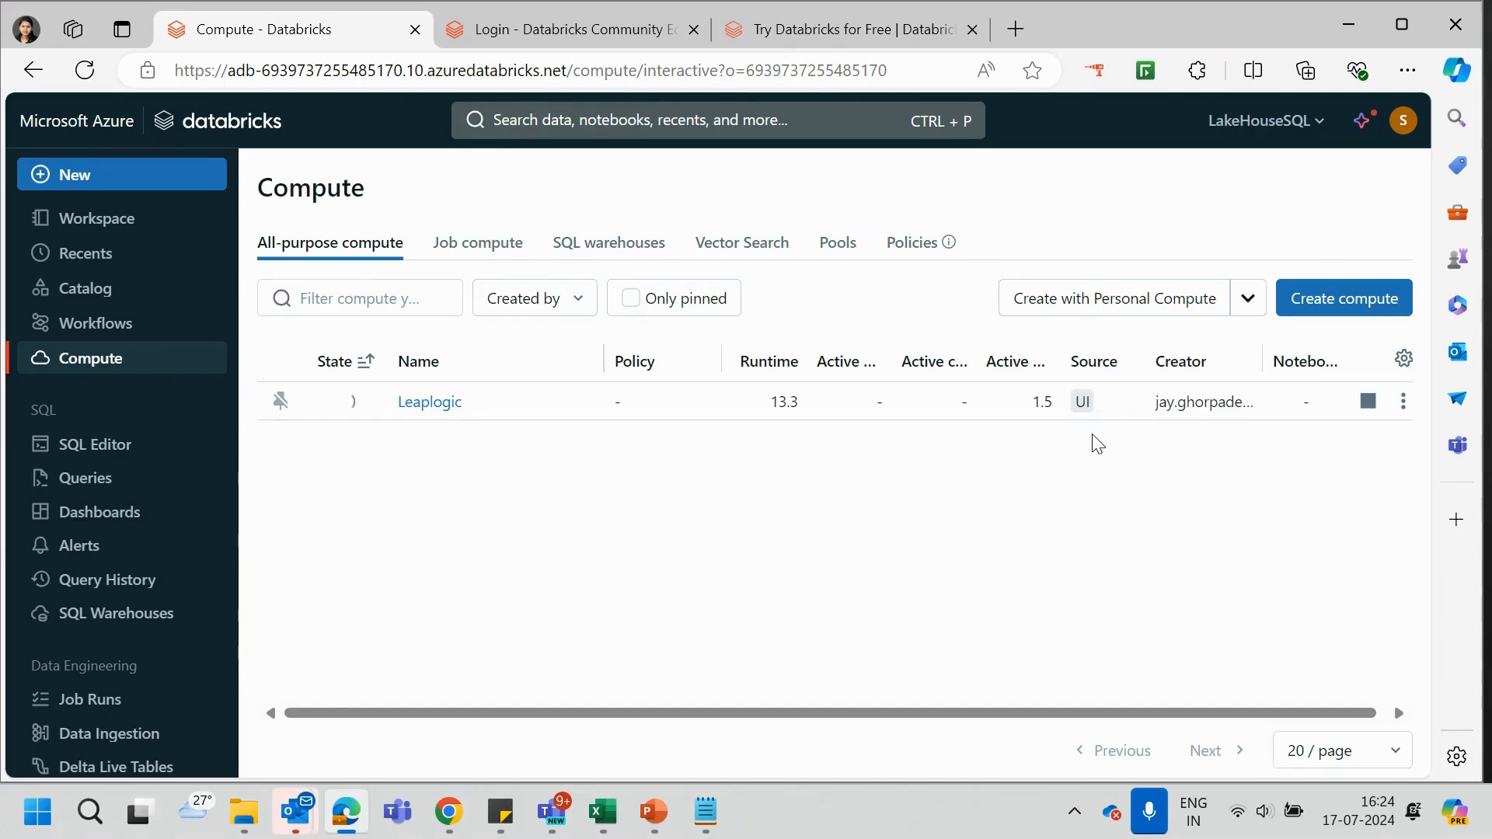
click(1404, 358)
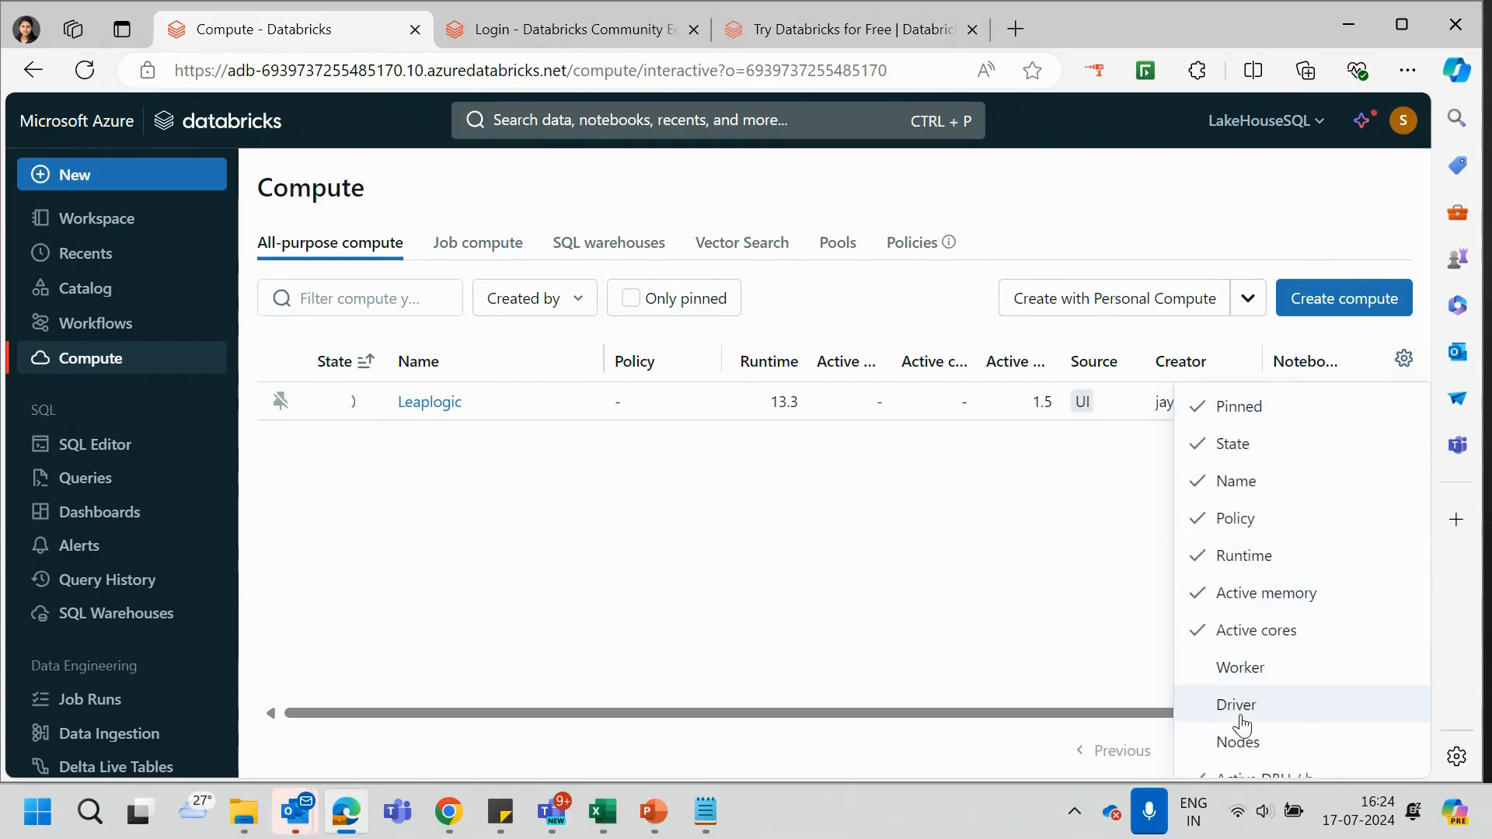
click(874, 520)
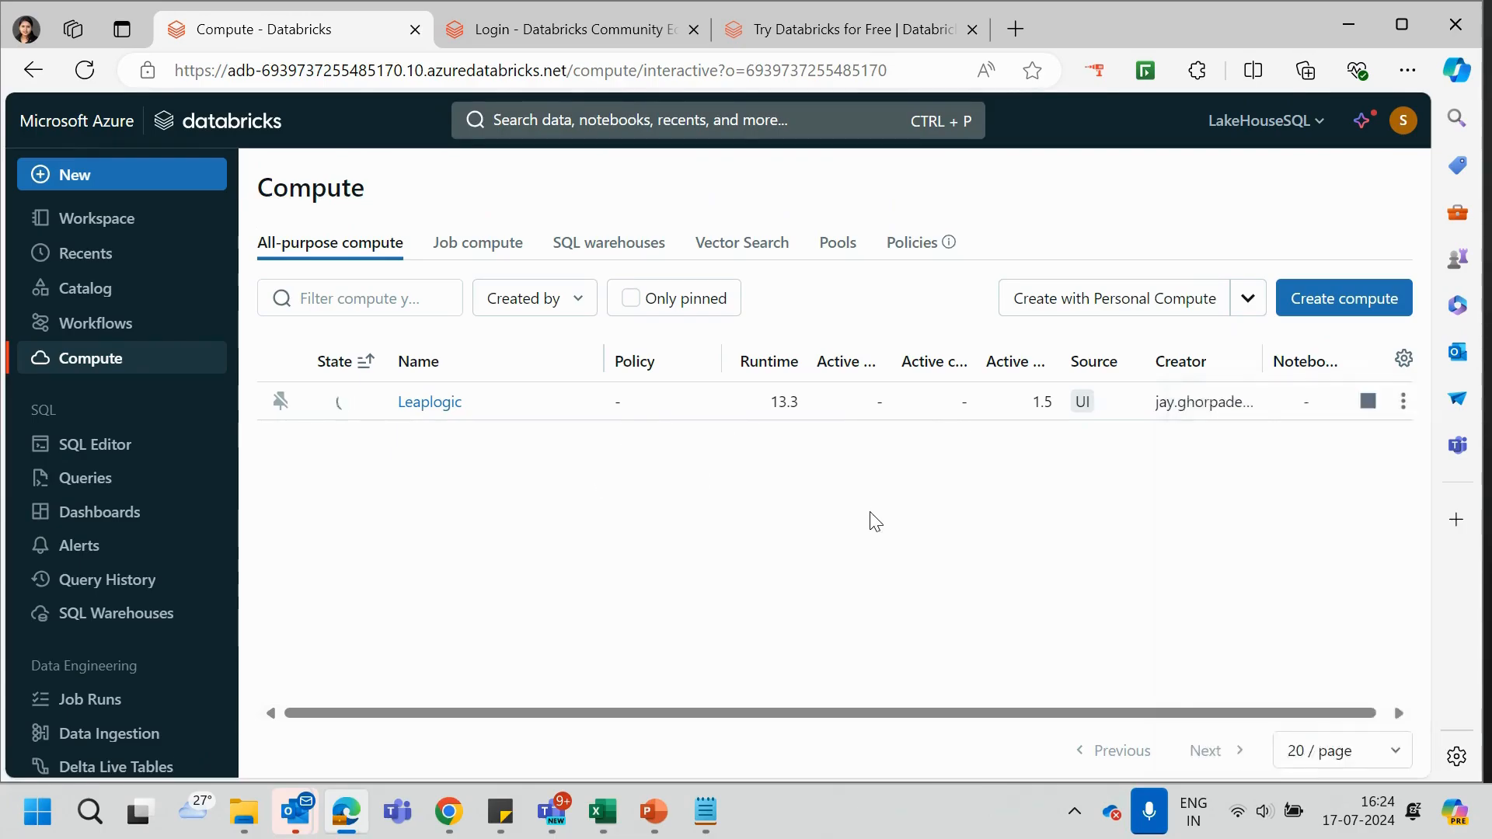
- Examine the job compute and SQL warehouse lists, including the cluster sizes offered for a new SQL warehouse, and cancel its creation
click(506, 254)
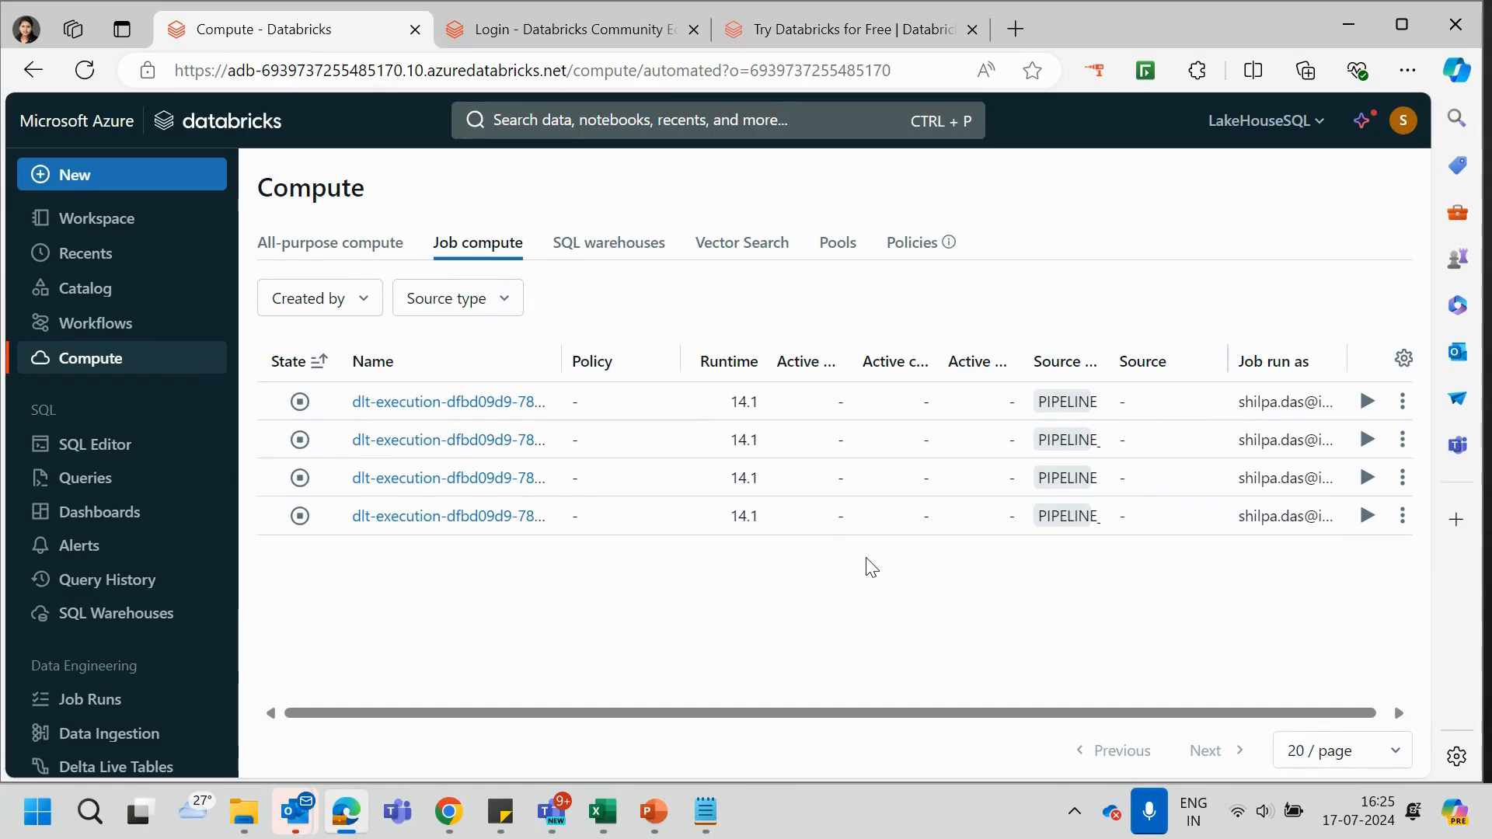
click(627, 253)
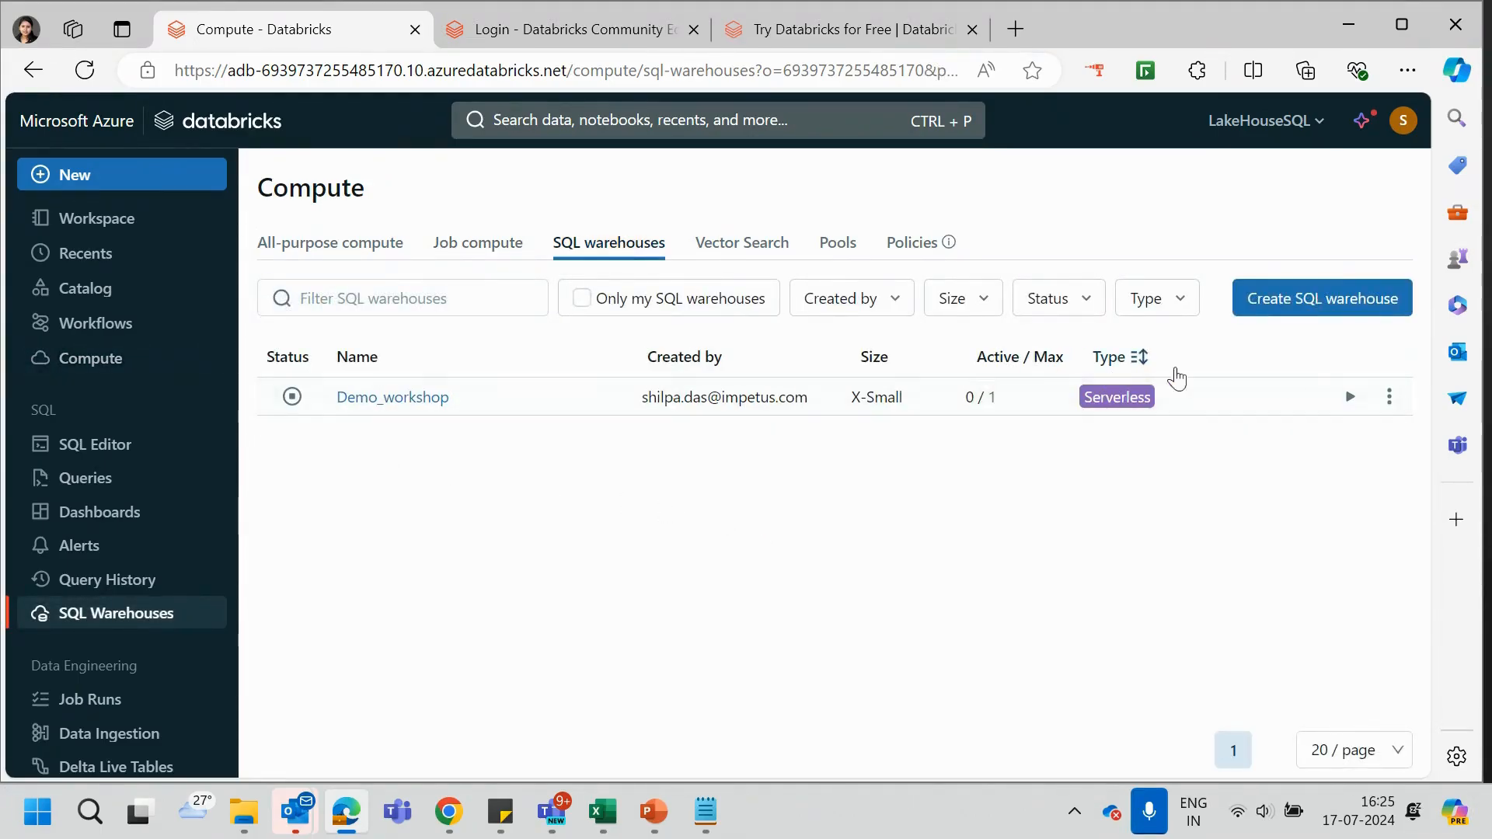
click(1310, 311)
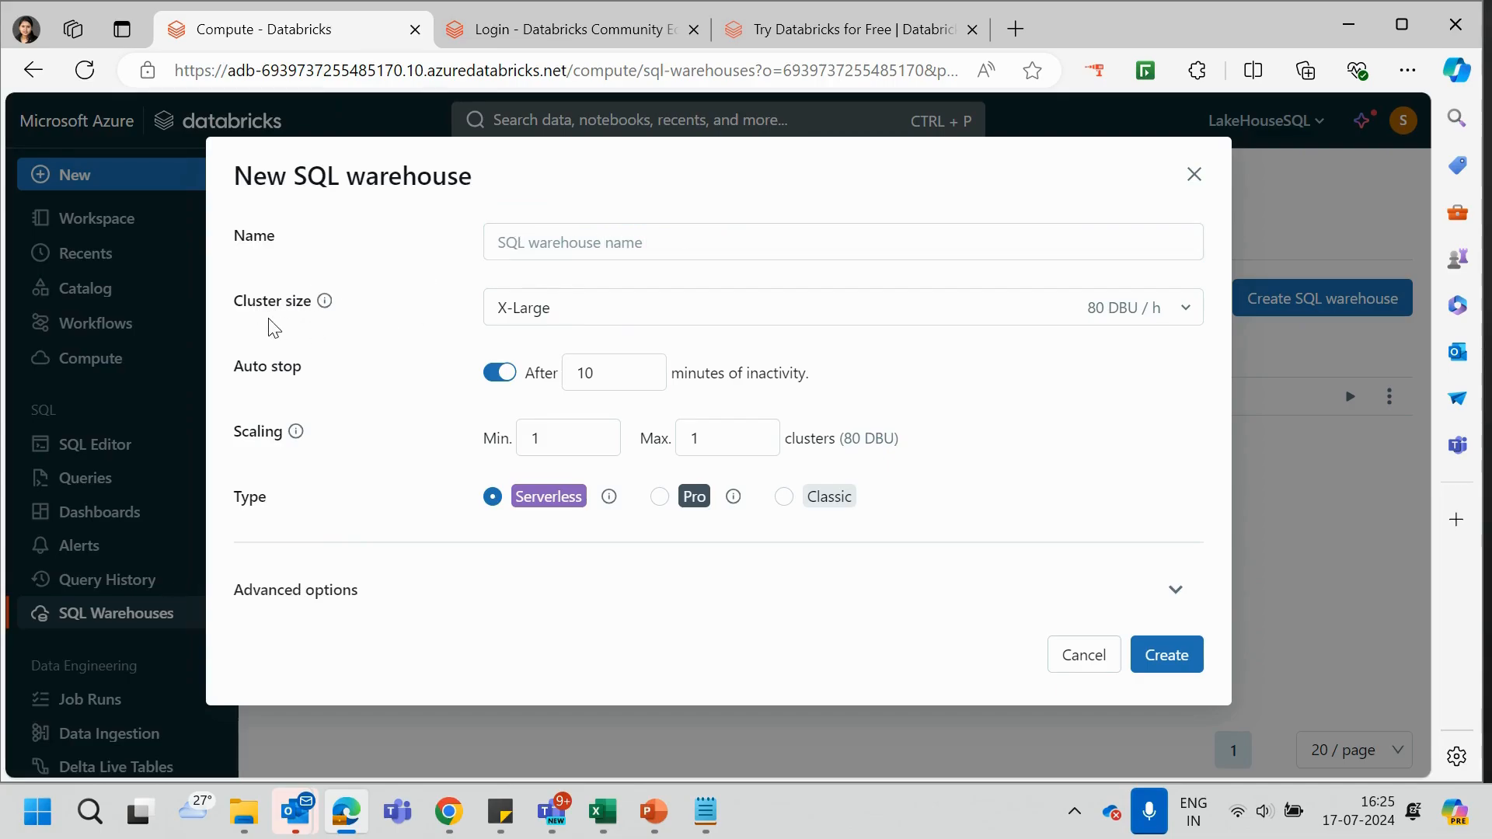
click(1185, 308)
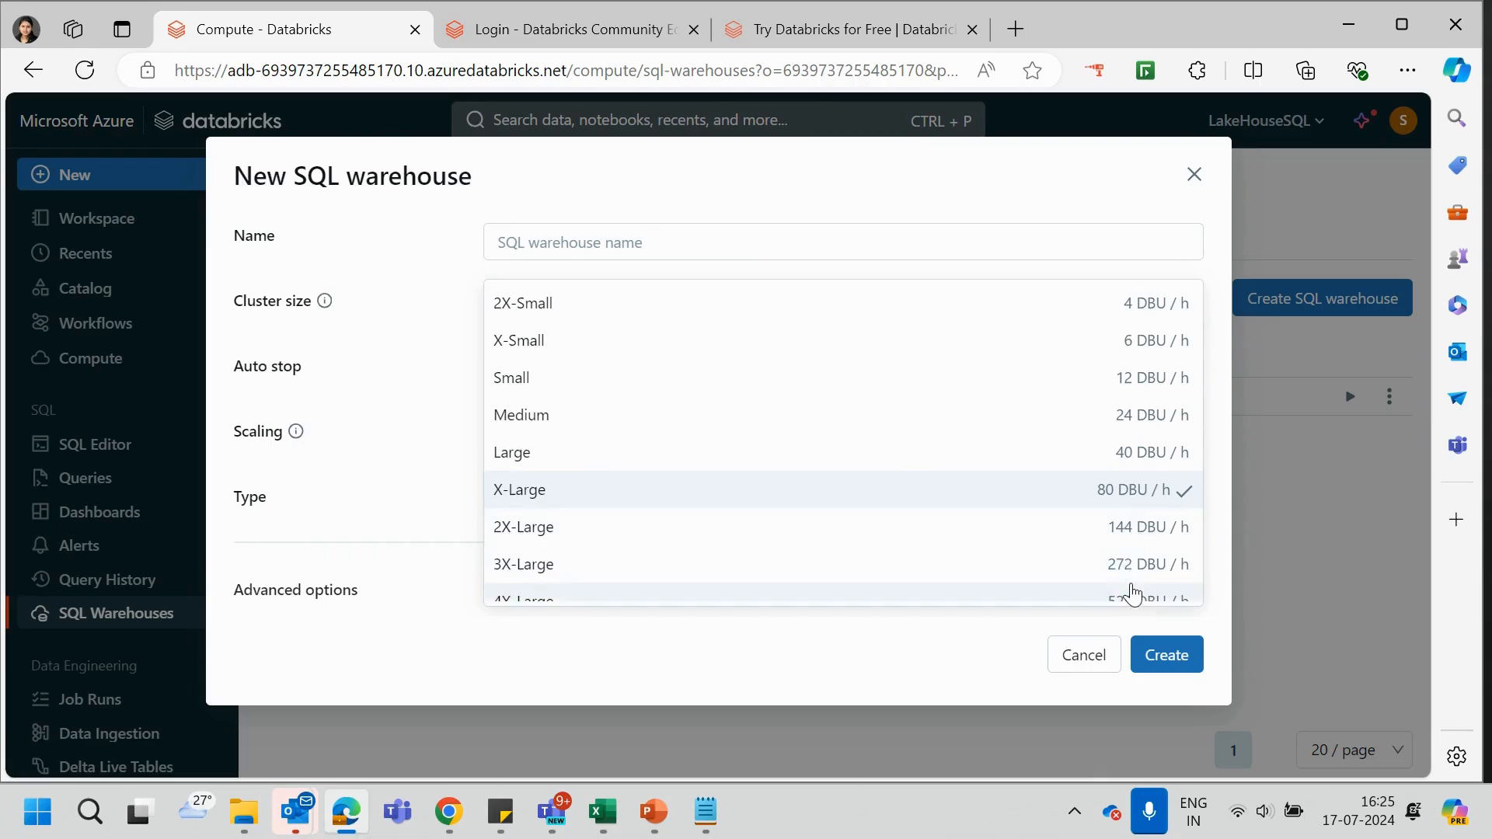
click(1082, 659)
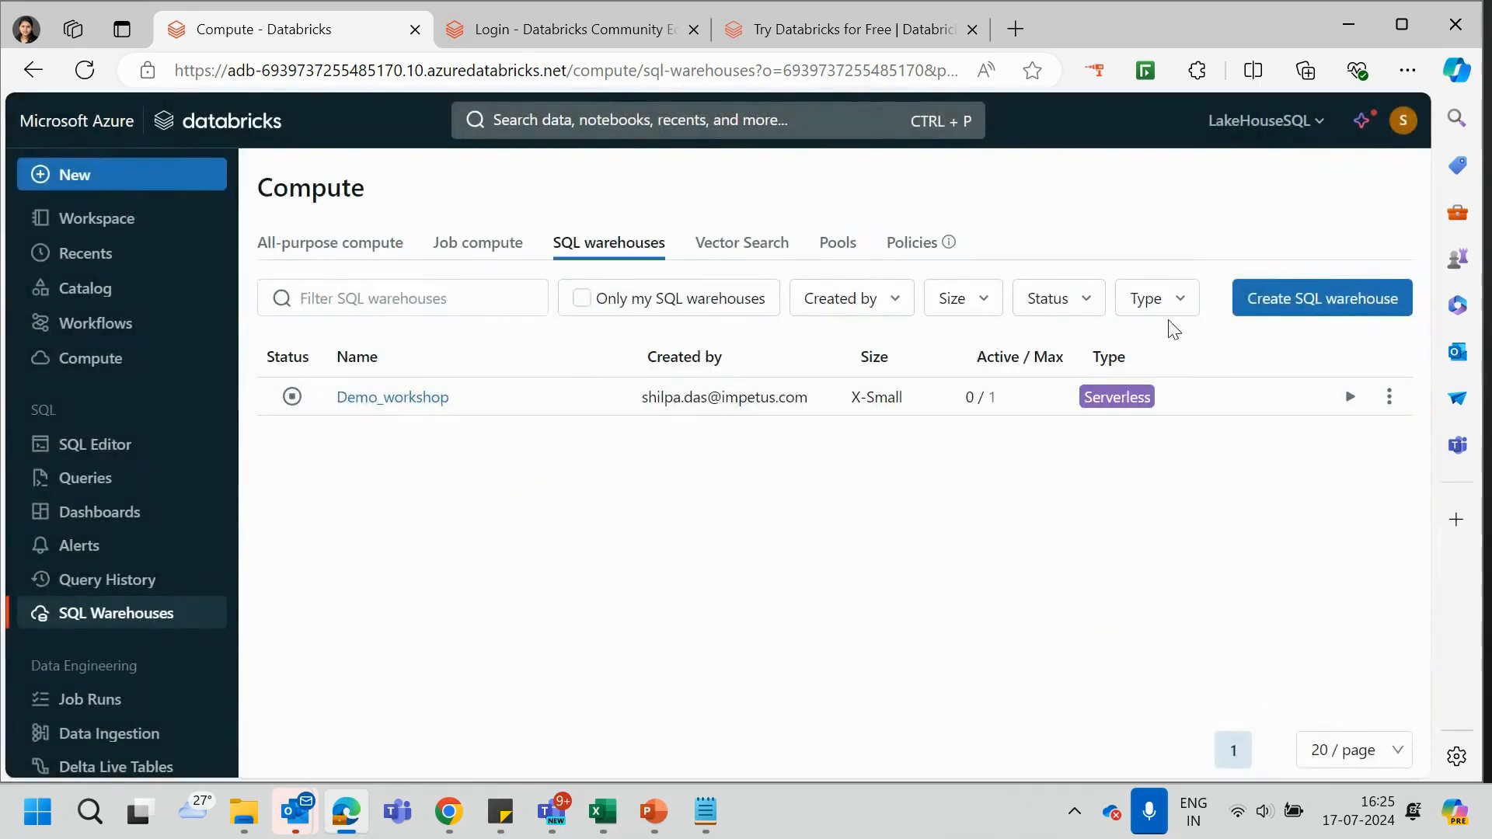
- Start a new SQL warehouse again, expand its advanced options and review the form
click(1299, 318)
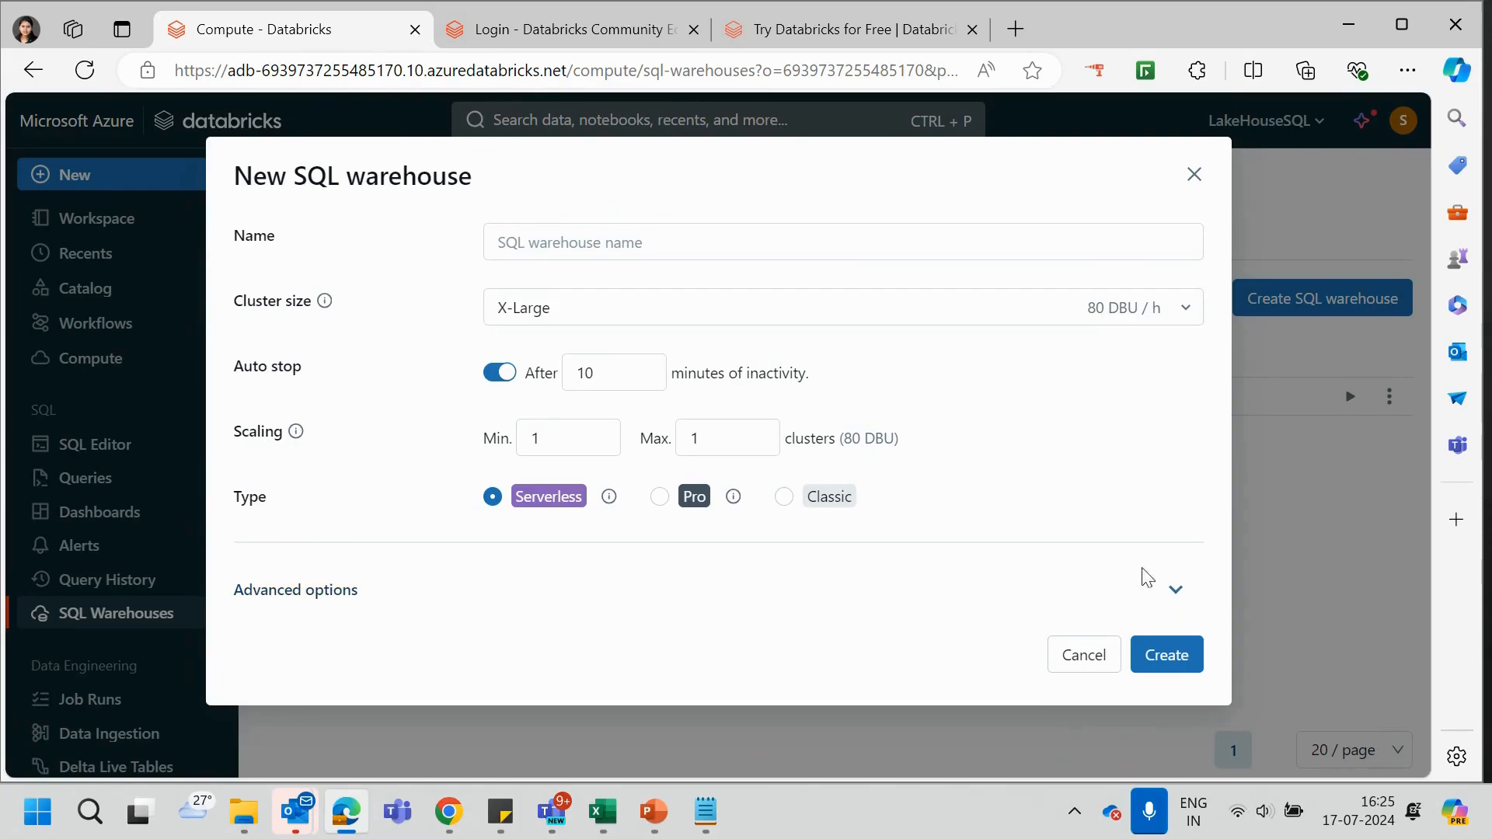
click(1173, 592)
scroll(1072, 478, down, 2)
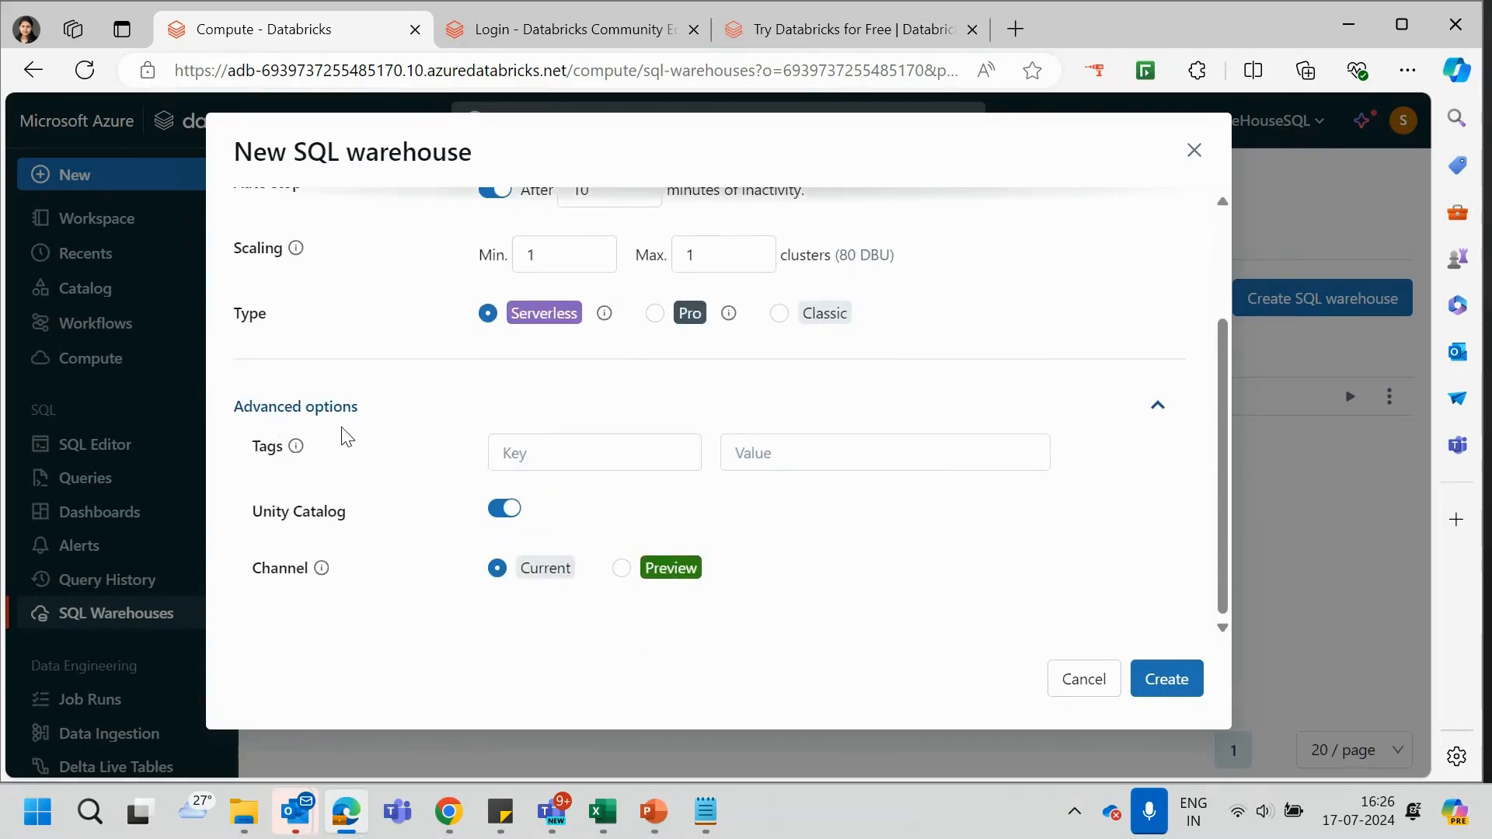
scroll(345, 437, up, 2)
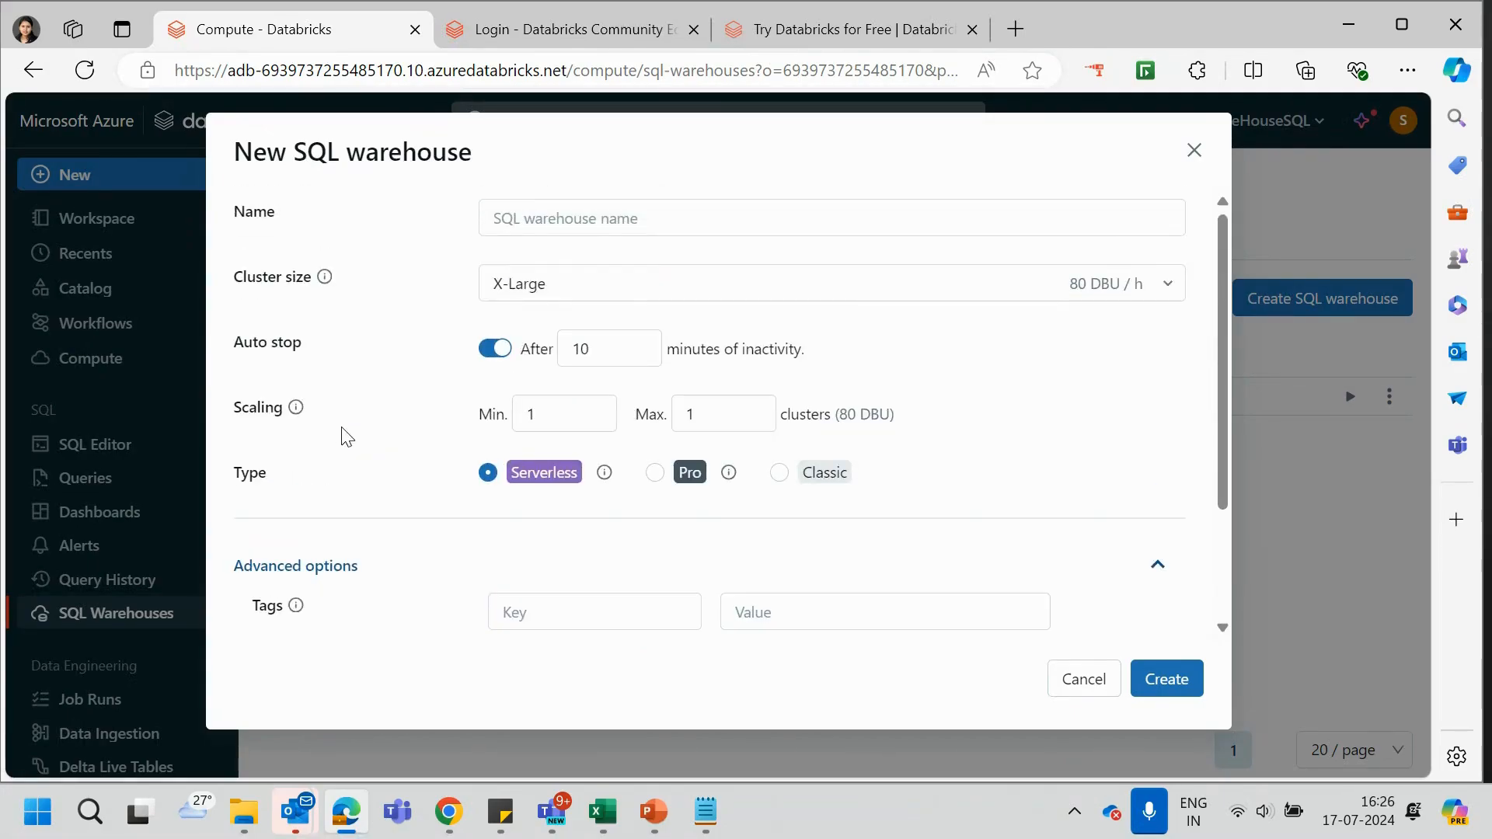
- Look through the new SQL warehouse's cluster sizes and examine its tags, Unity Catalog and channel settings
click(1161, 295)
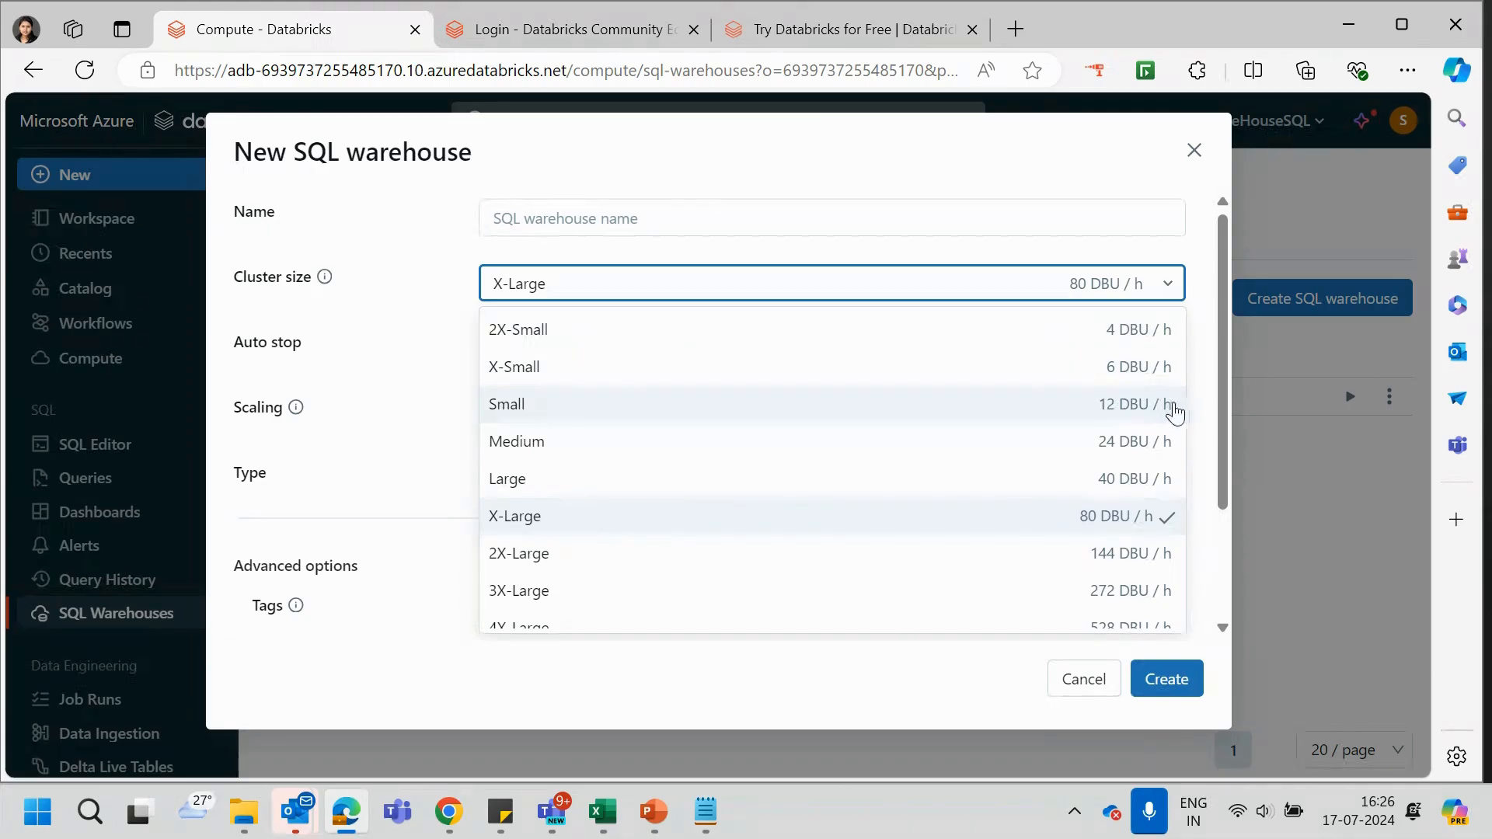
click(1209, 408)
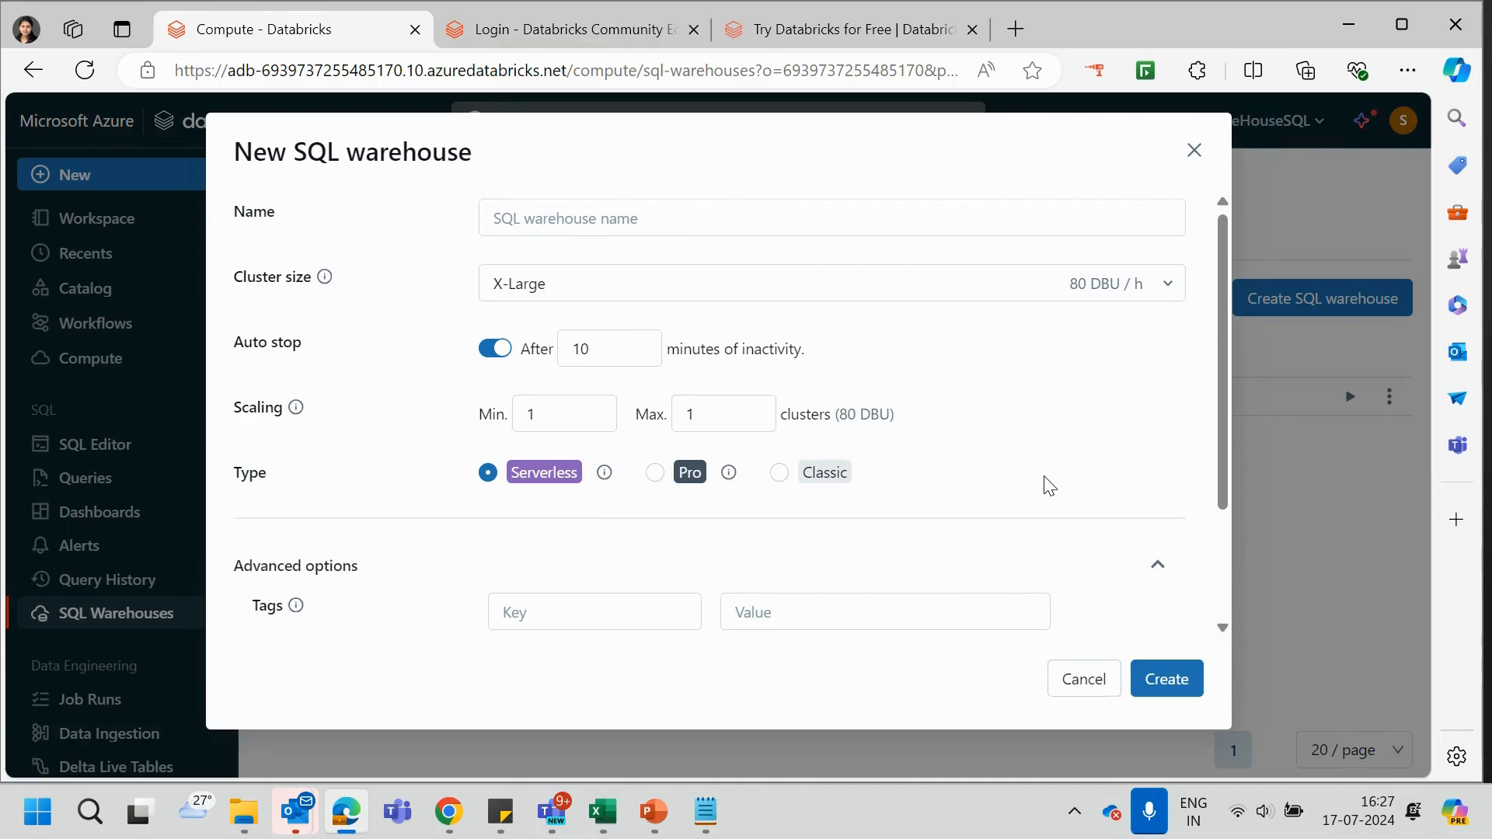
click(1170, 297)
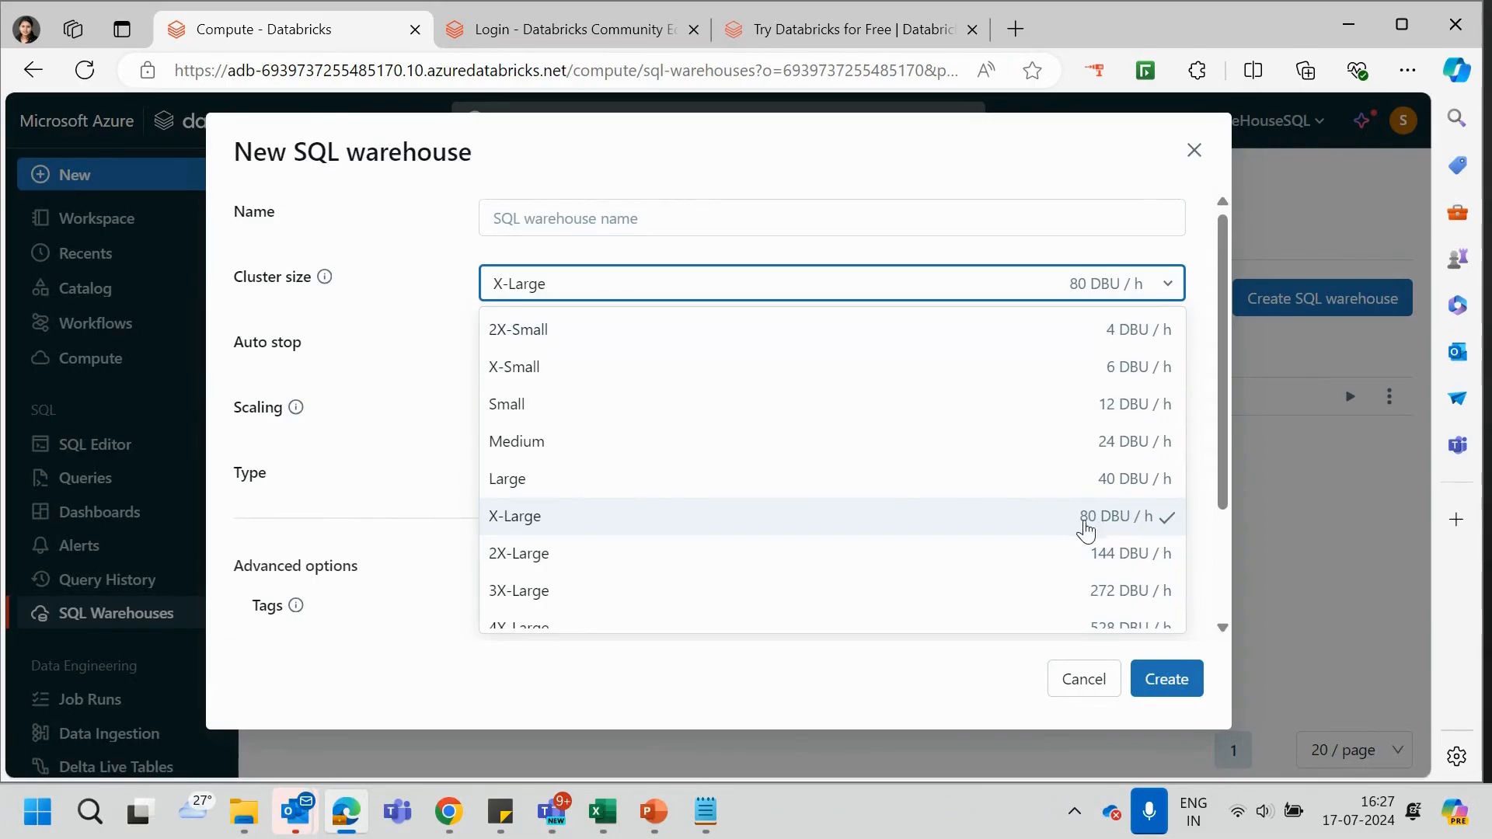
click(1207, 518)
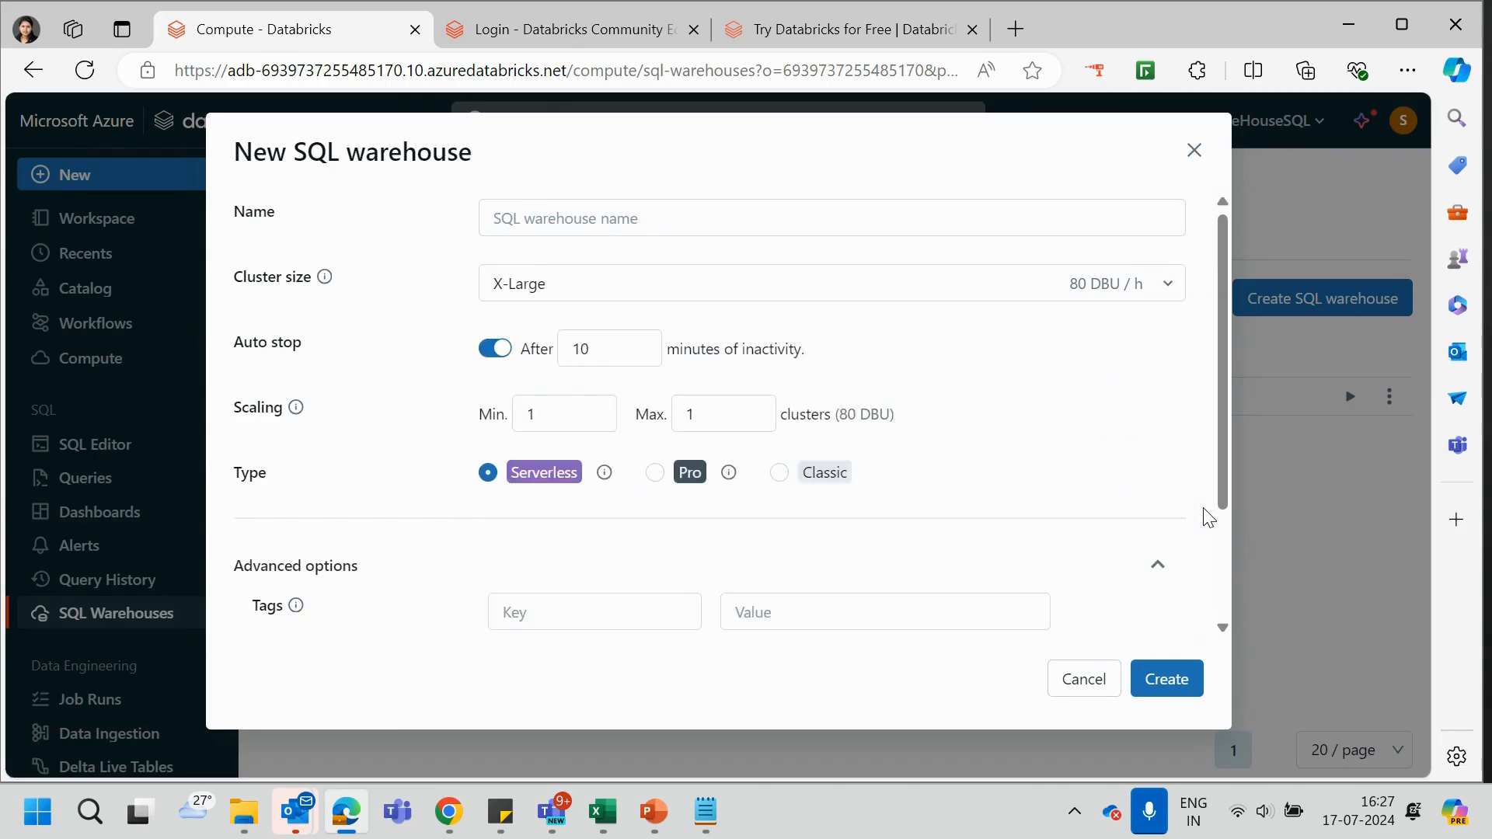
scroll(1207, 518, down, 2)
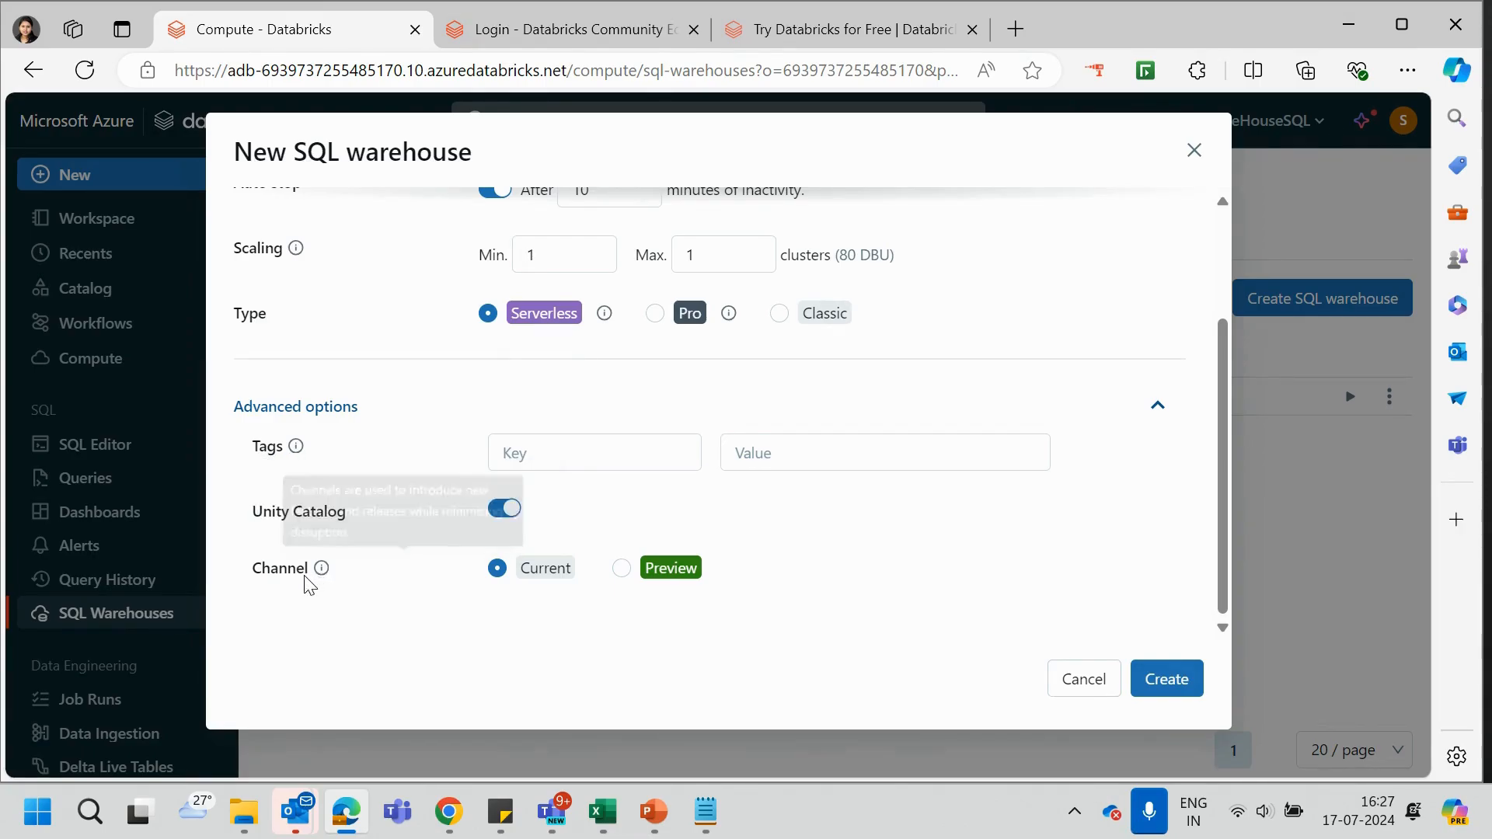
mouse_move(707, 585)
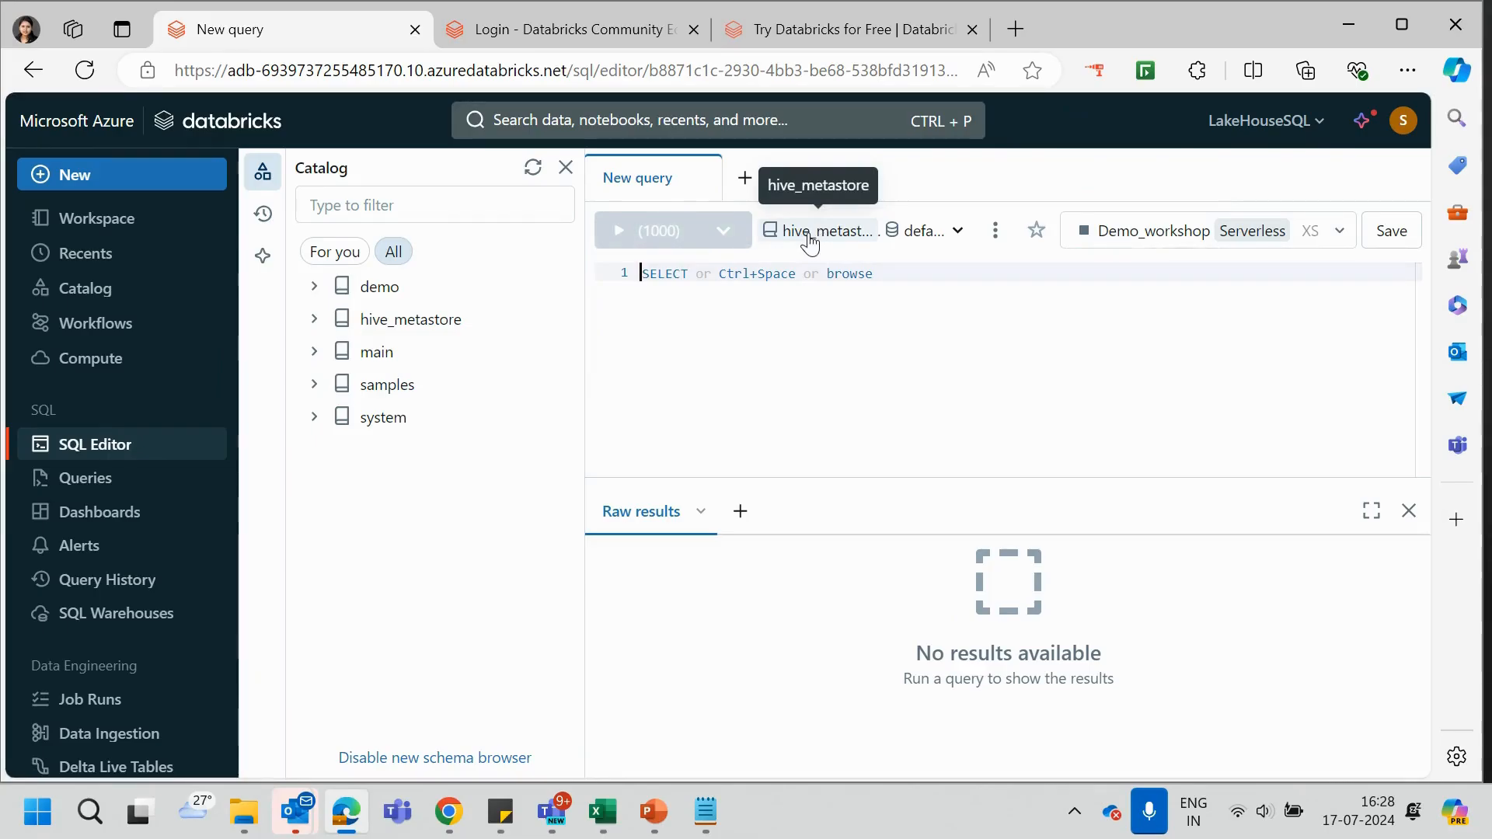
- Check the schema choices for the new query in the SQL editor and look through the remaining navigation sections
click(947, 244)
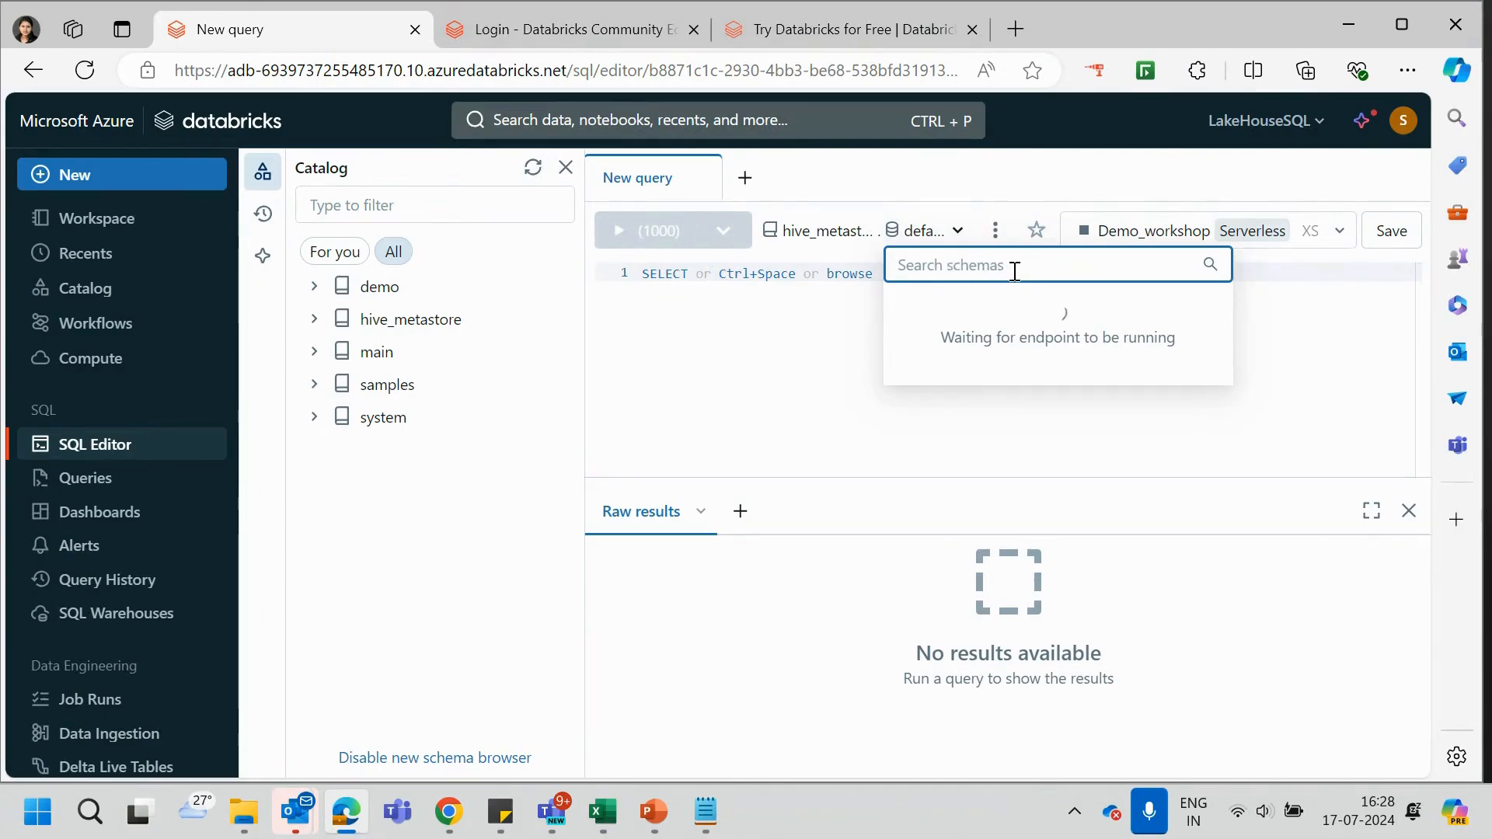
click(814, 329)
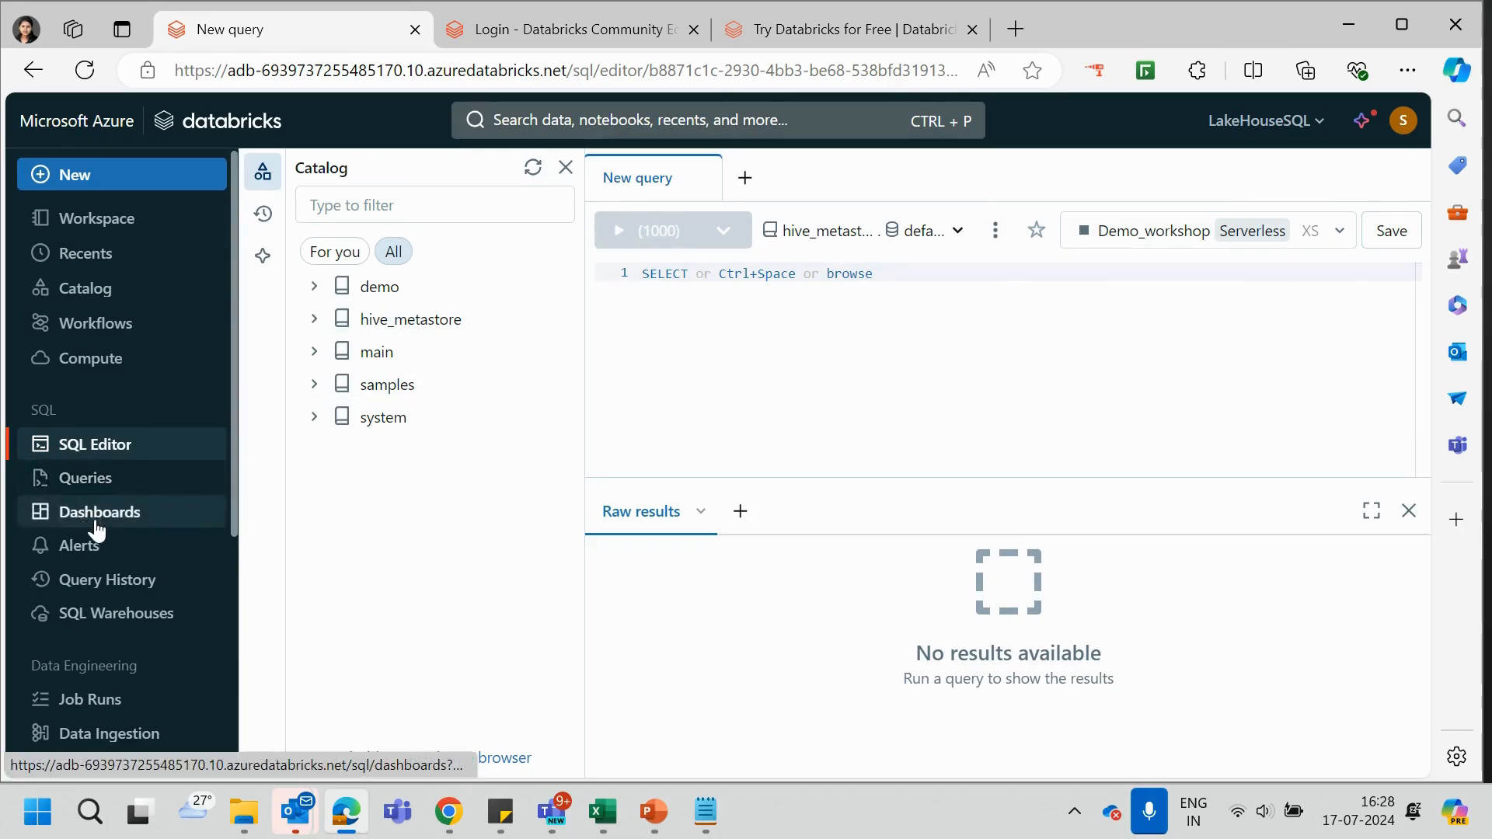
scroll(122, 546, down, 2)
scroll(123, 545, down, 4)
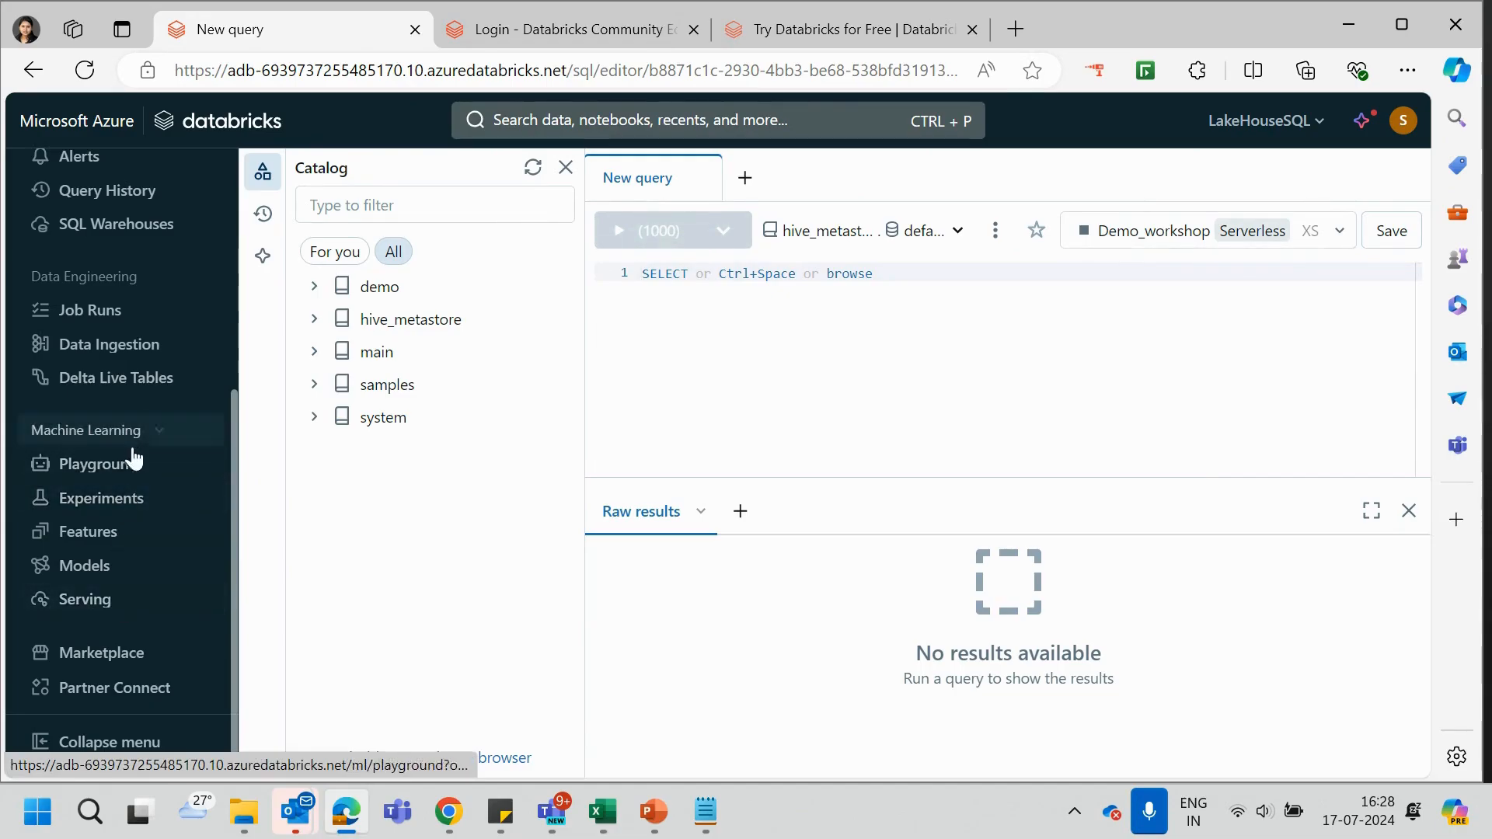
scroll(120, 559, up, 5)
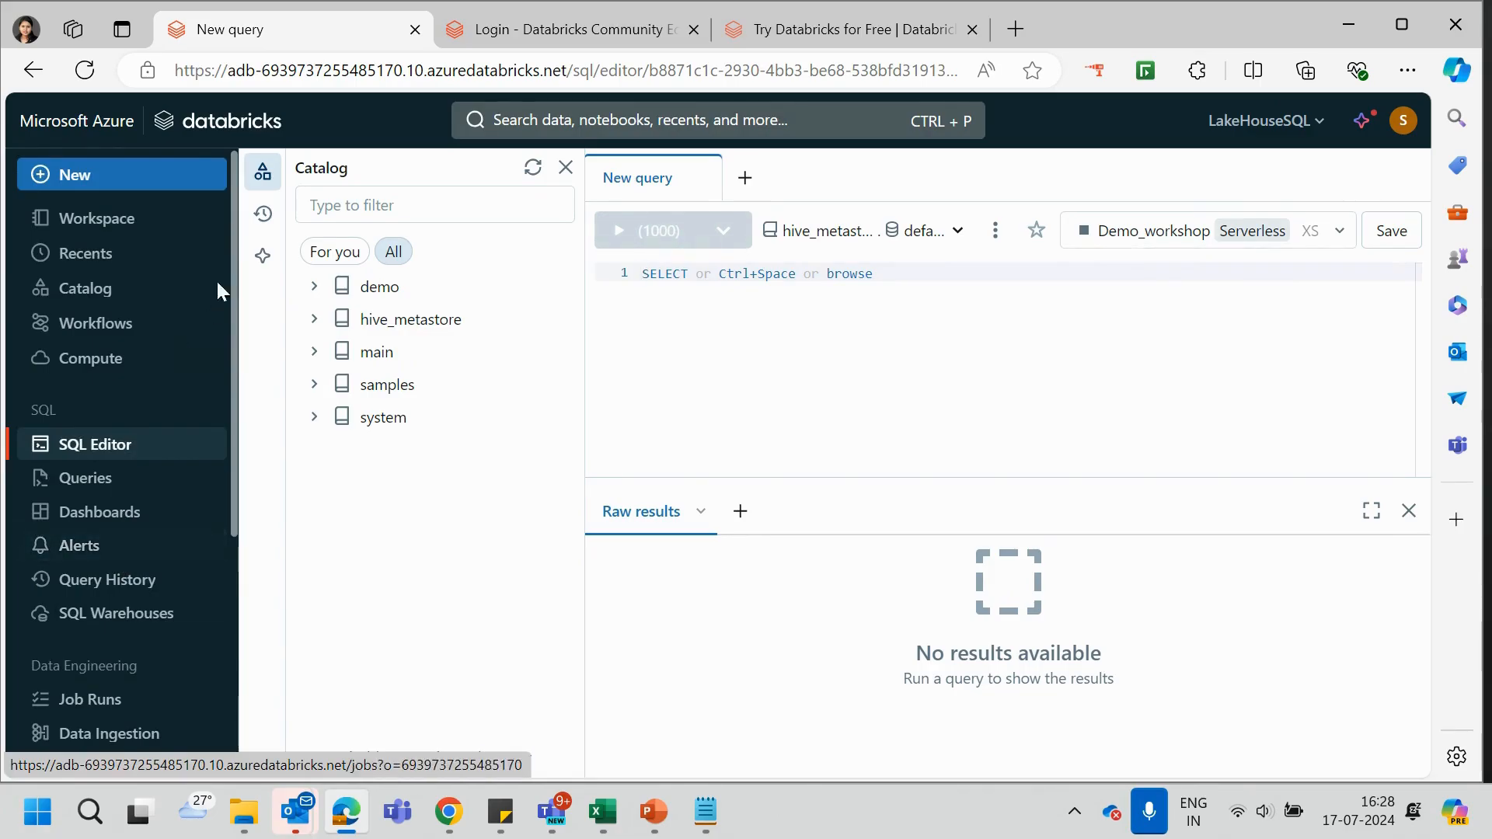
- View the workspace home folder and examine its import, export and copy URL/path options
click(130, 228)
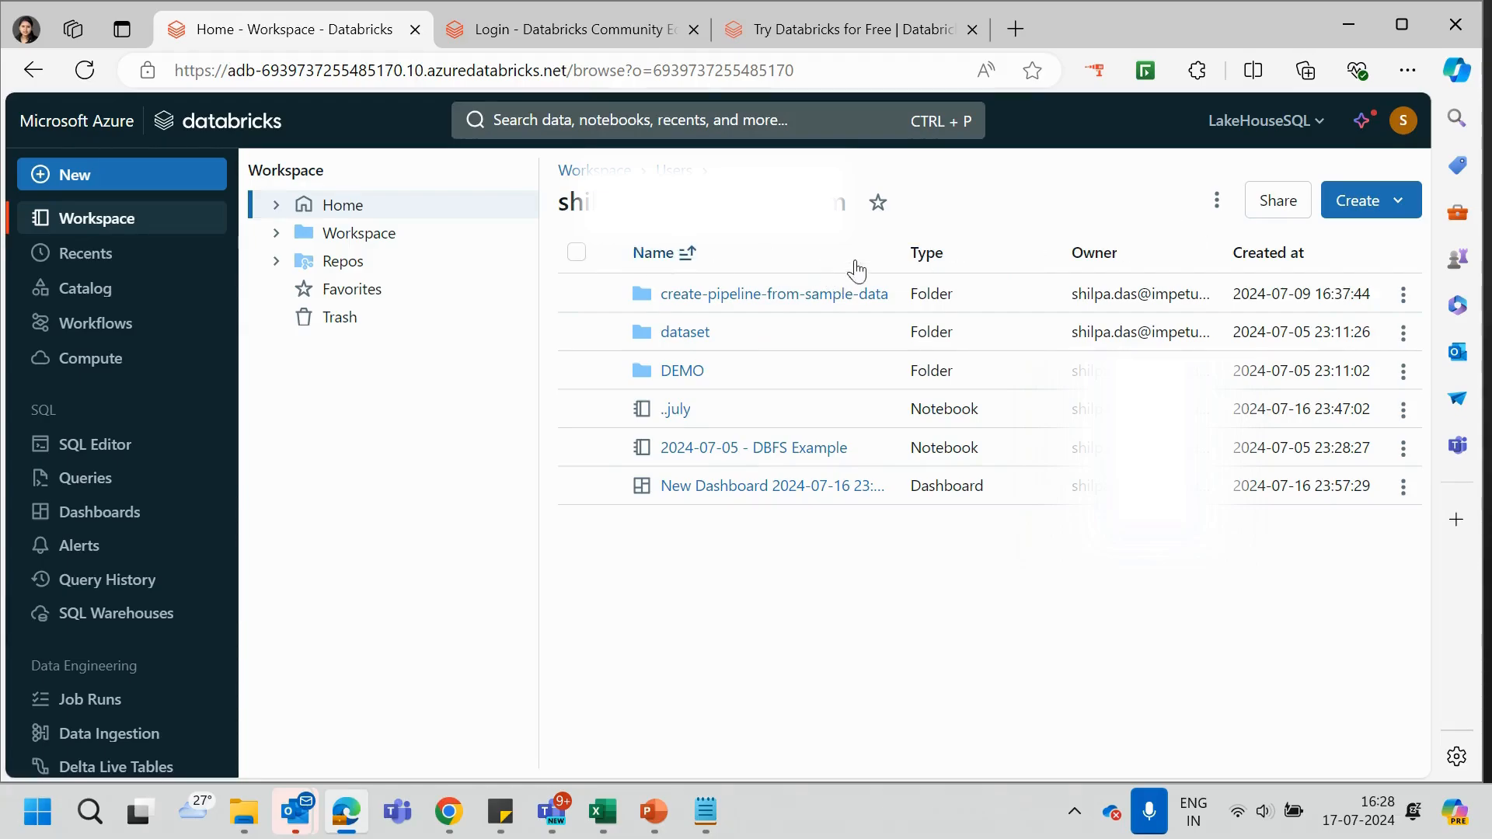
click(1217, 201)
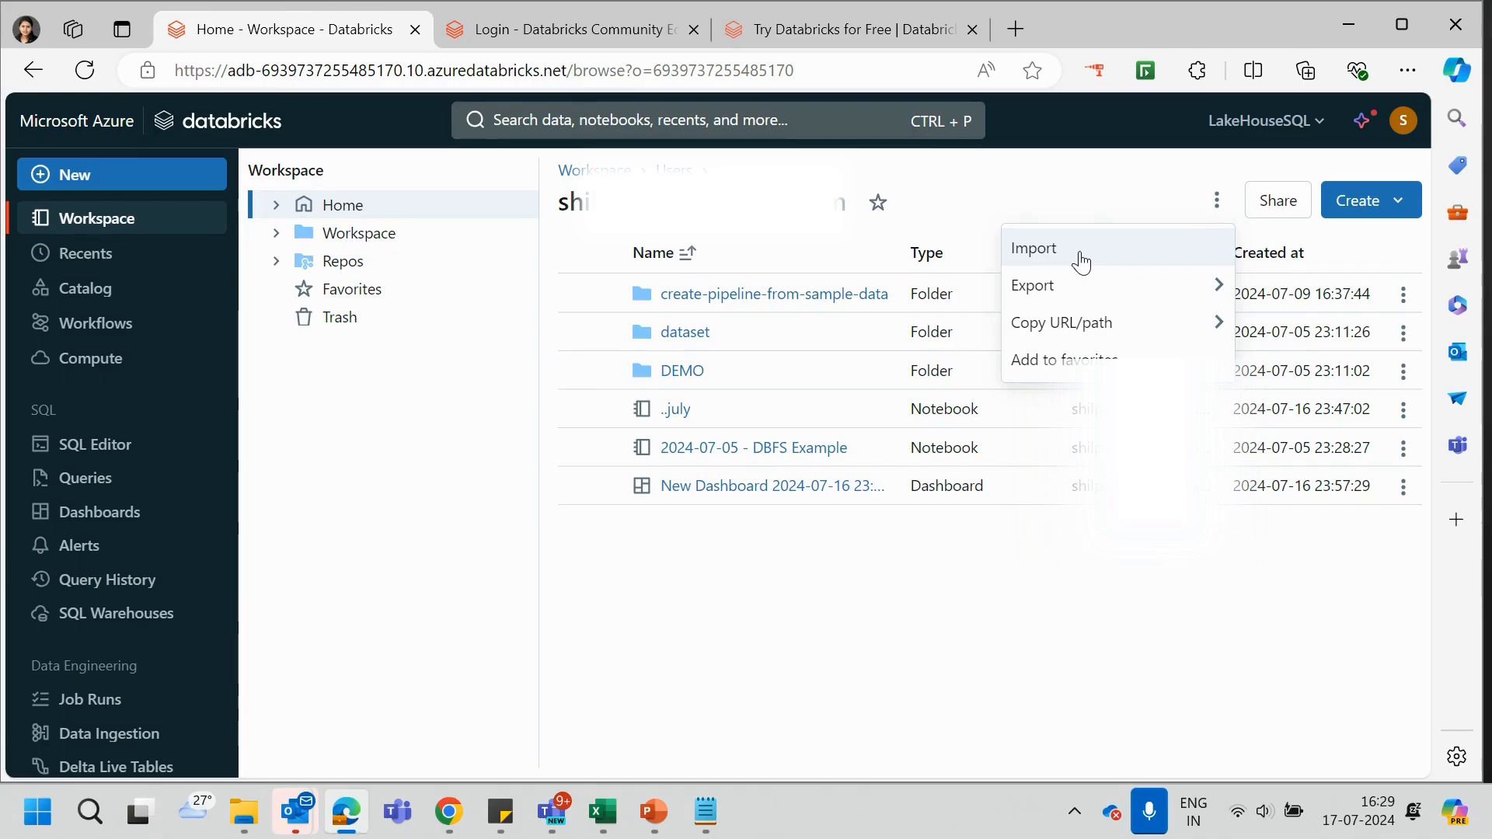
mouse_move(1076, 294)
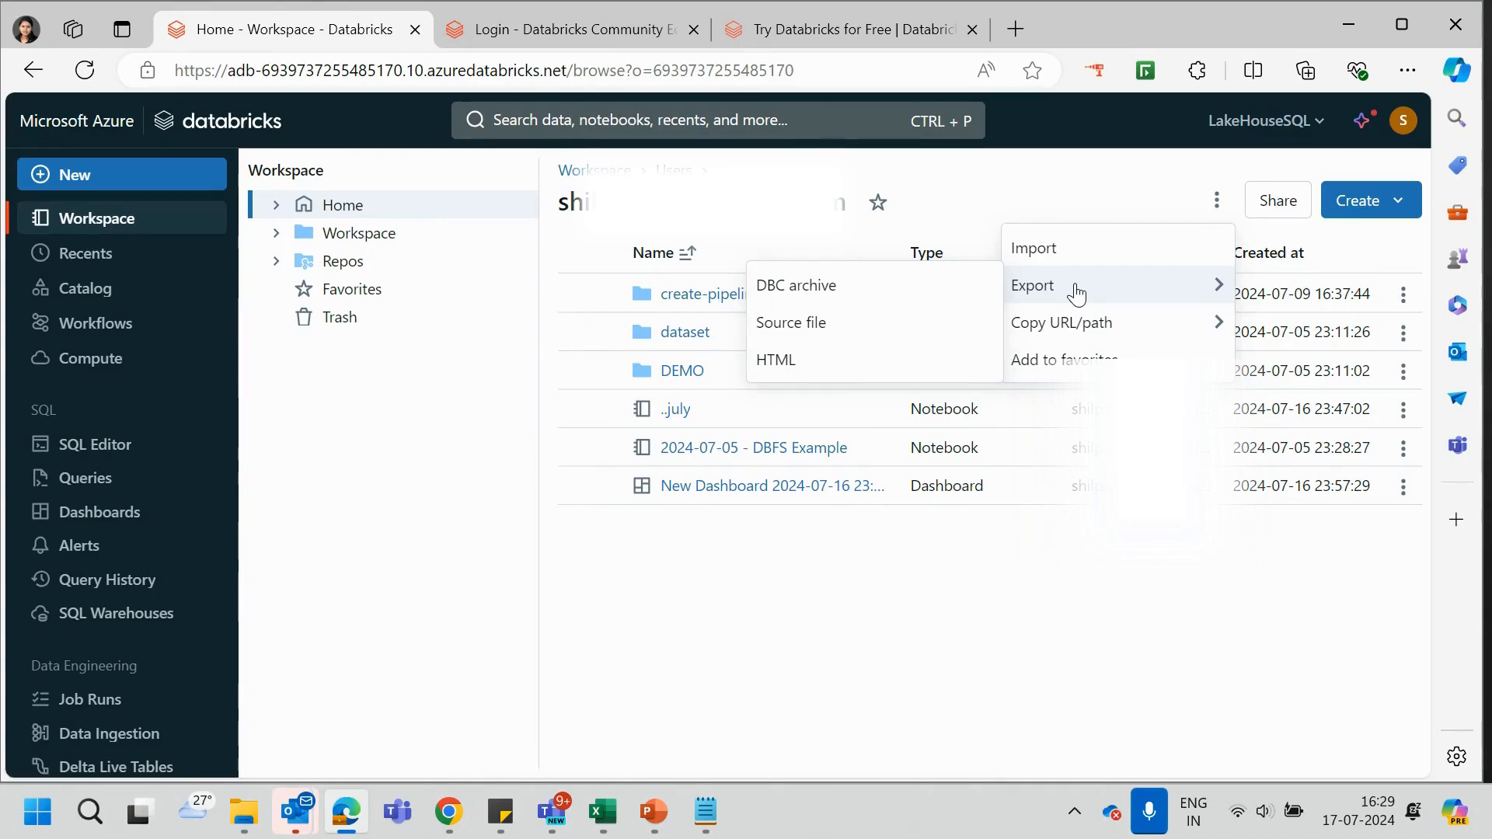
mouse_move(1089, 326)
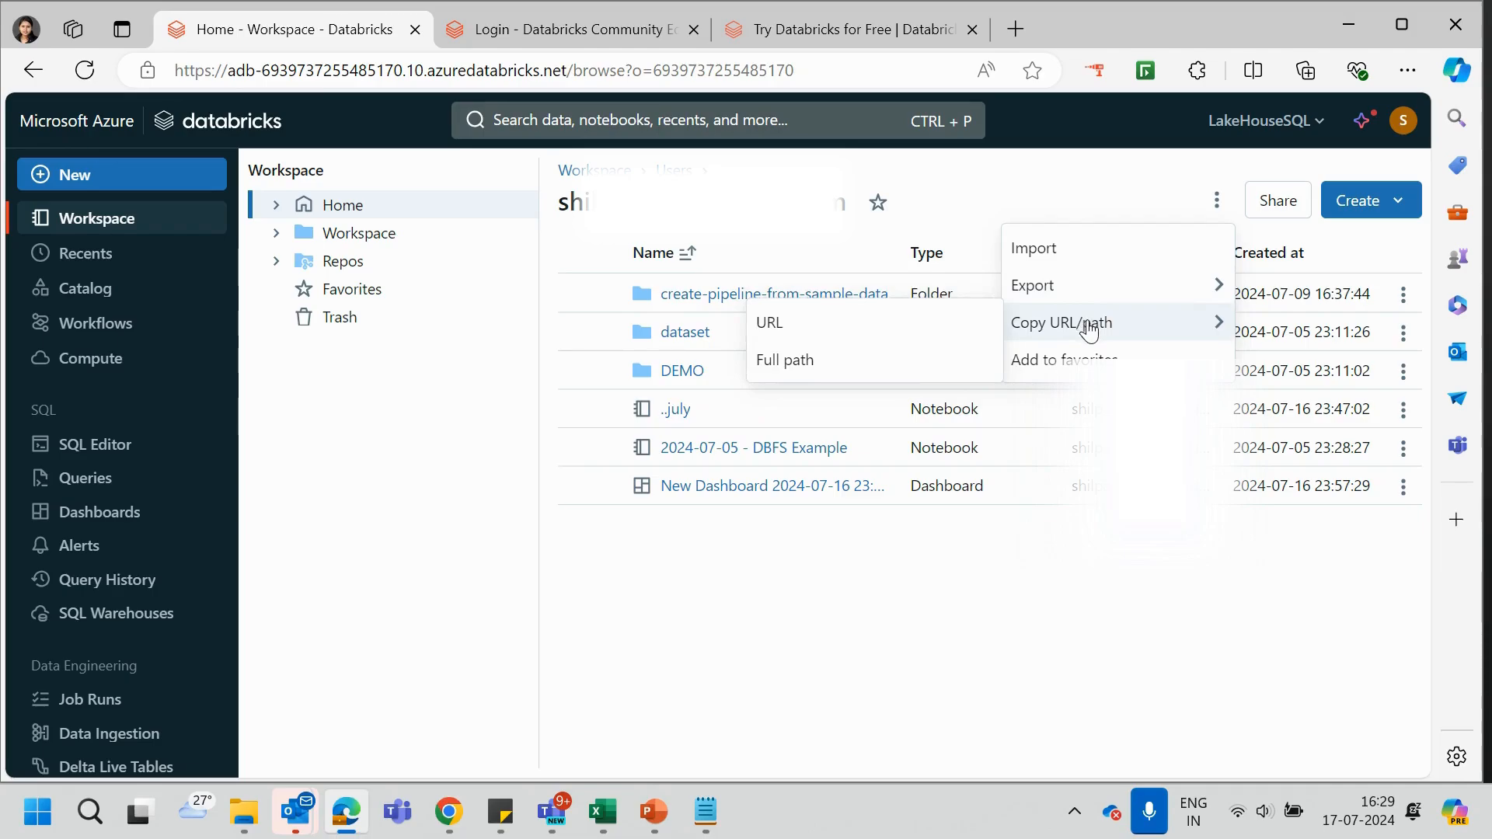
key(Escape)
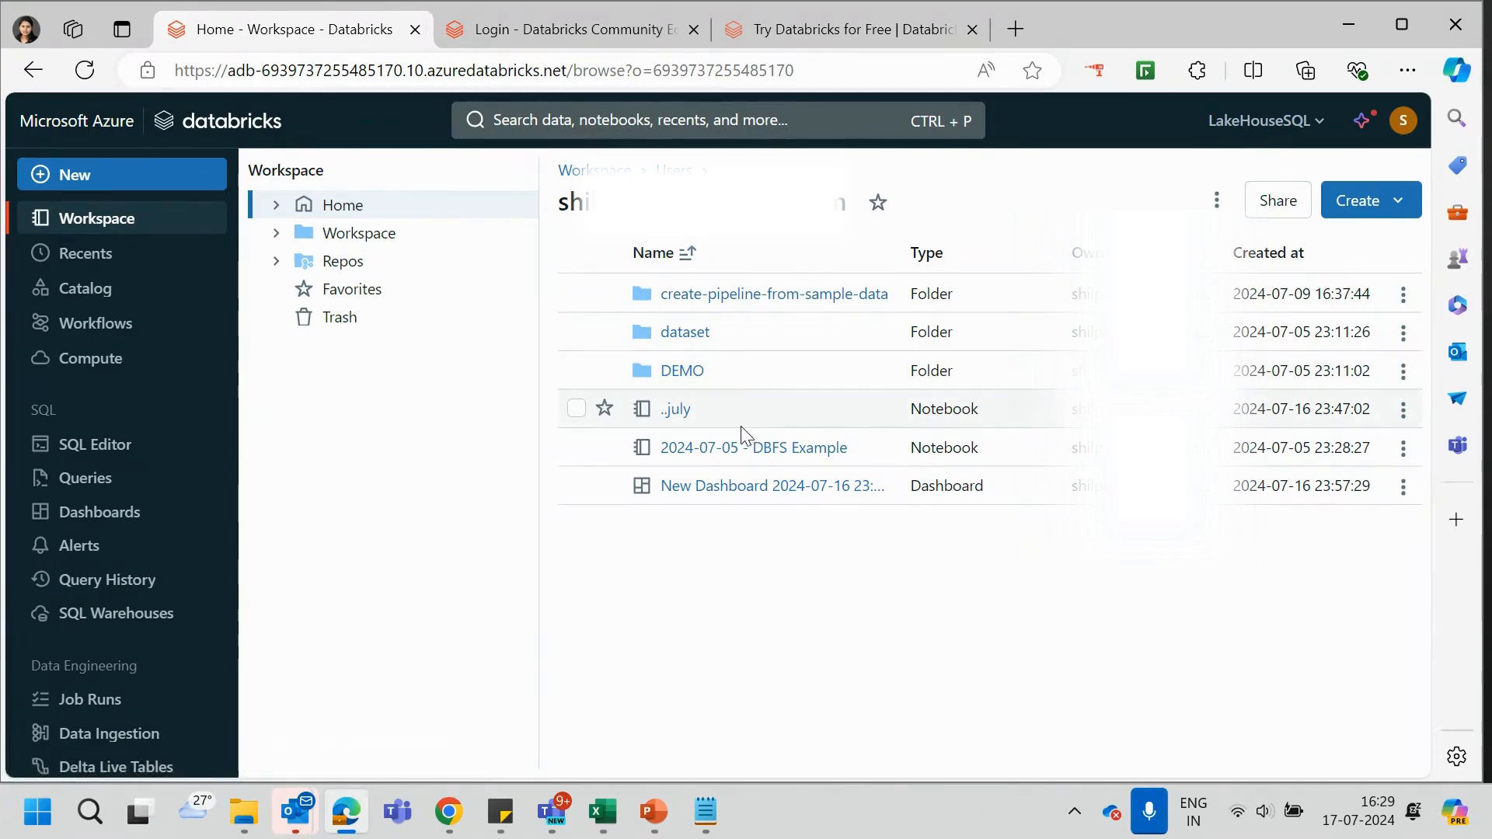
- Review the home folder's sharing permissions and close them without changes
click(676, 409)
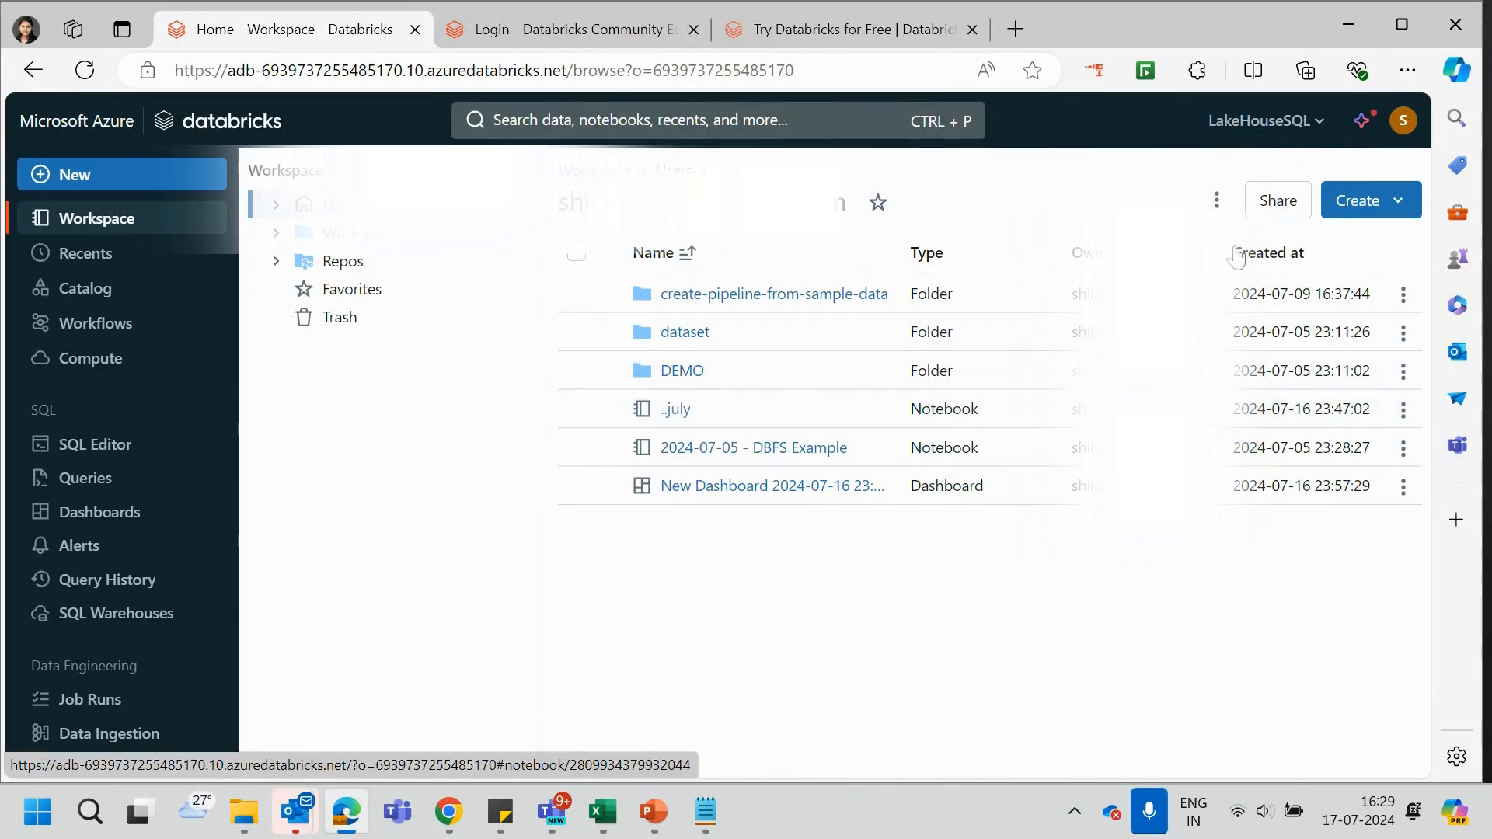
click(1278, 200)
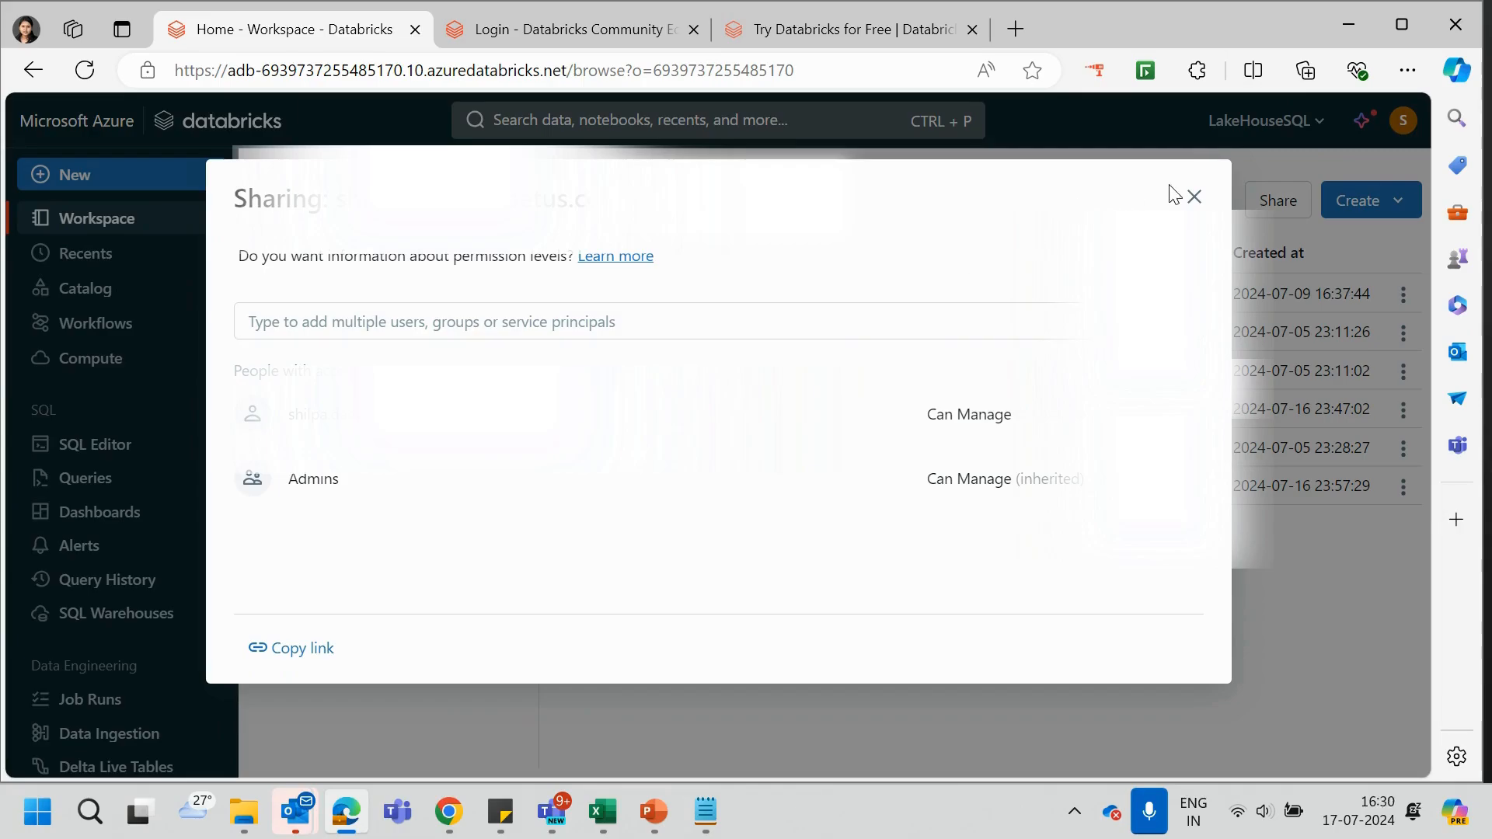
click(1192, 195)
- Create a new notebook in the home folder and change its default language to SQL
click(1392, 206)
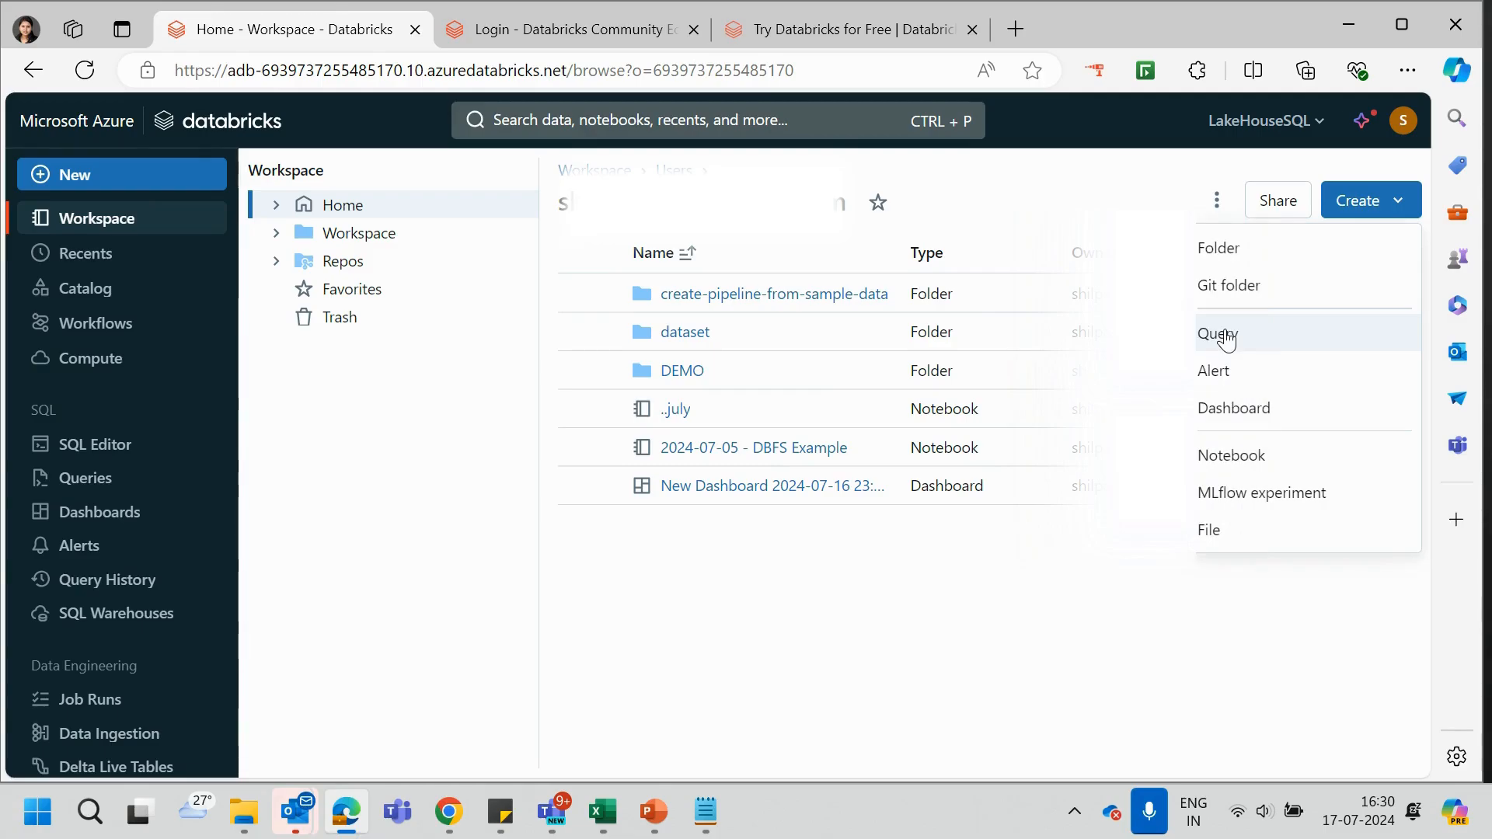
click(1227, 458)
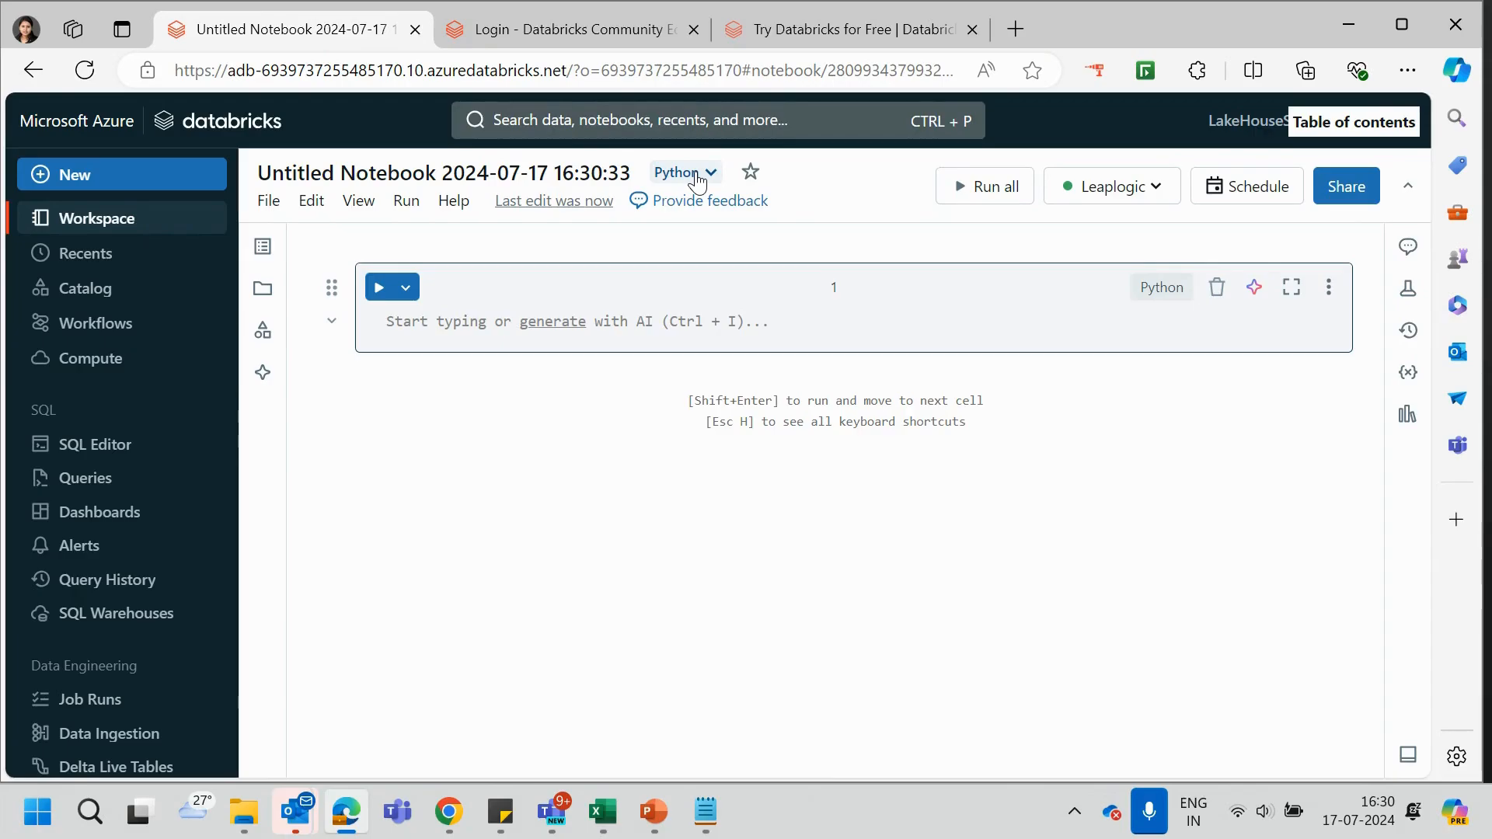
click(697, 179)
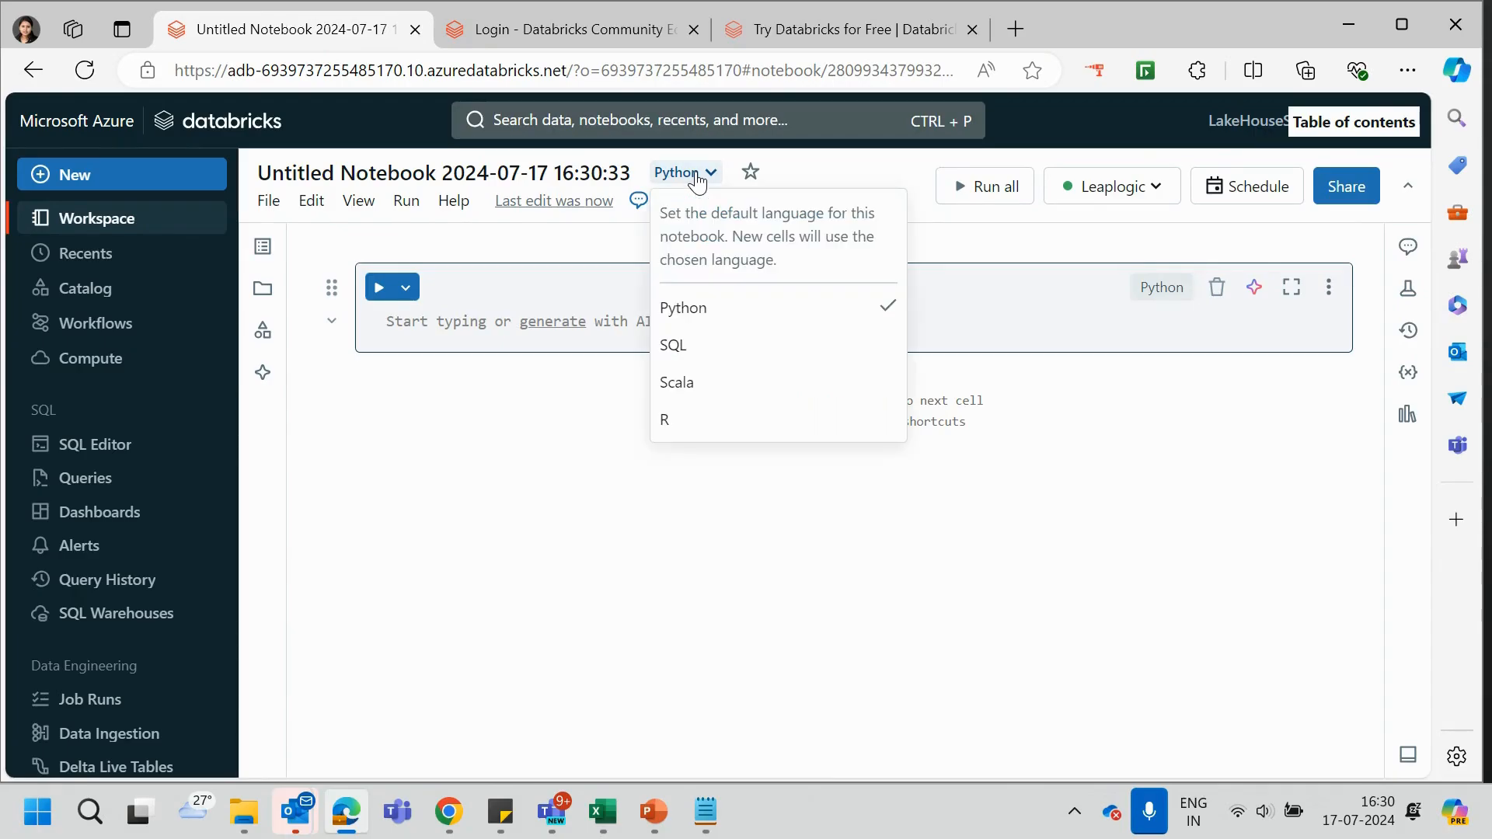
click(707, 356)
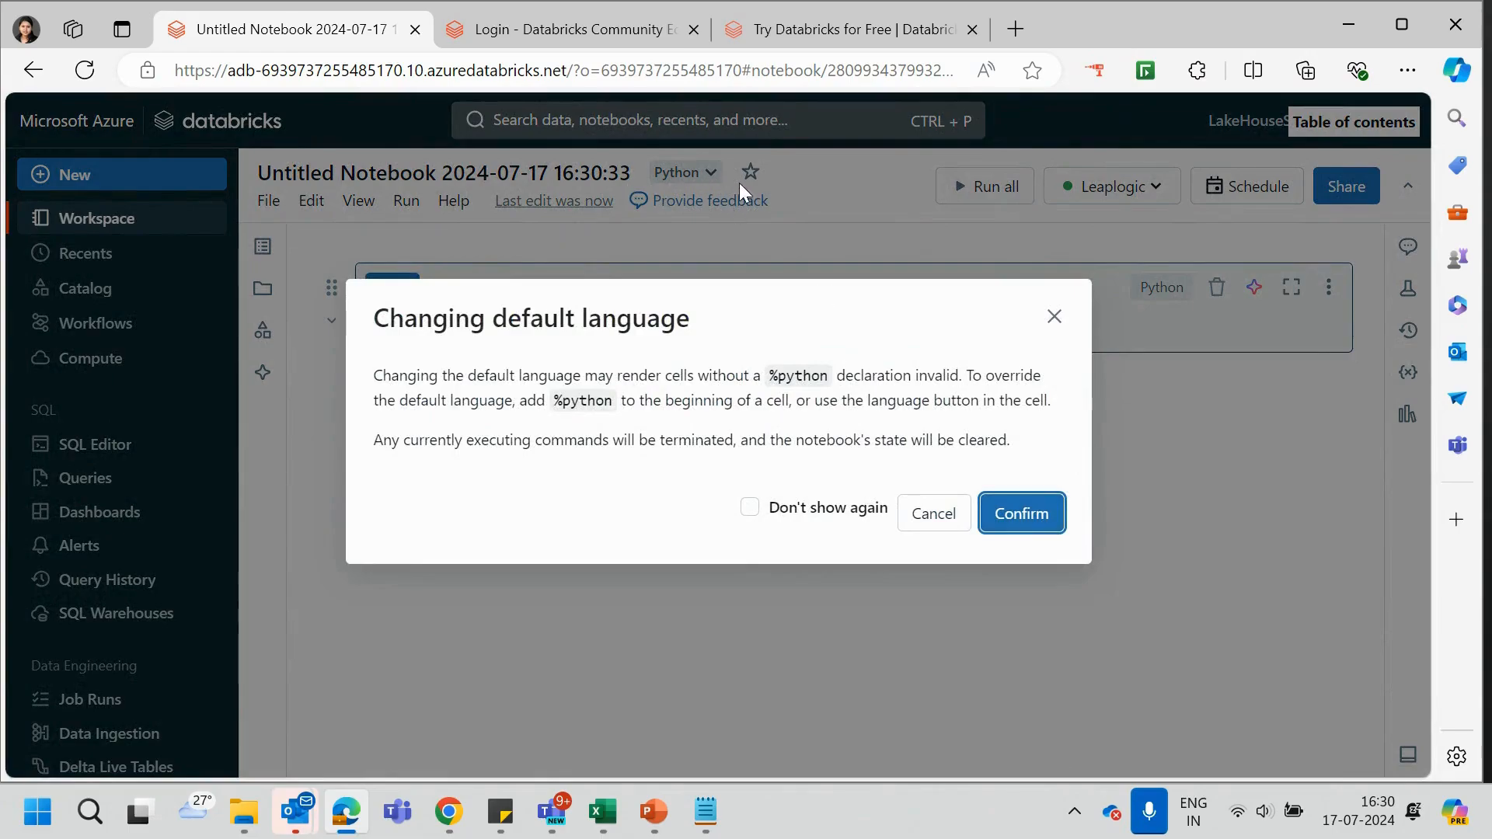
click(1021, 521)
- Rename the new notebook as Demo-1
click(360, 172)
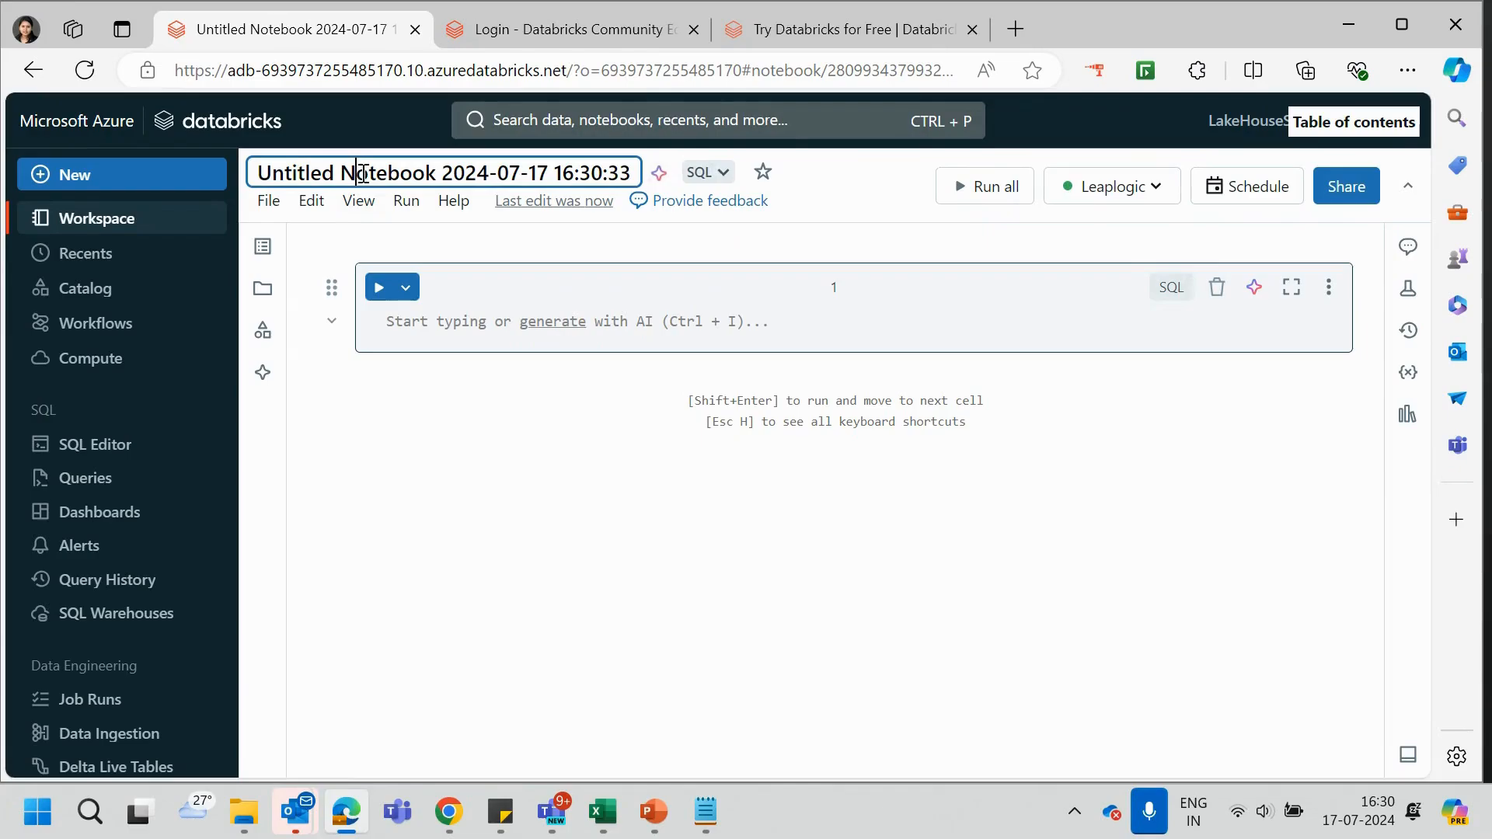
key(ctrl+a)
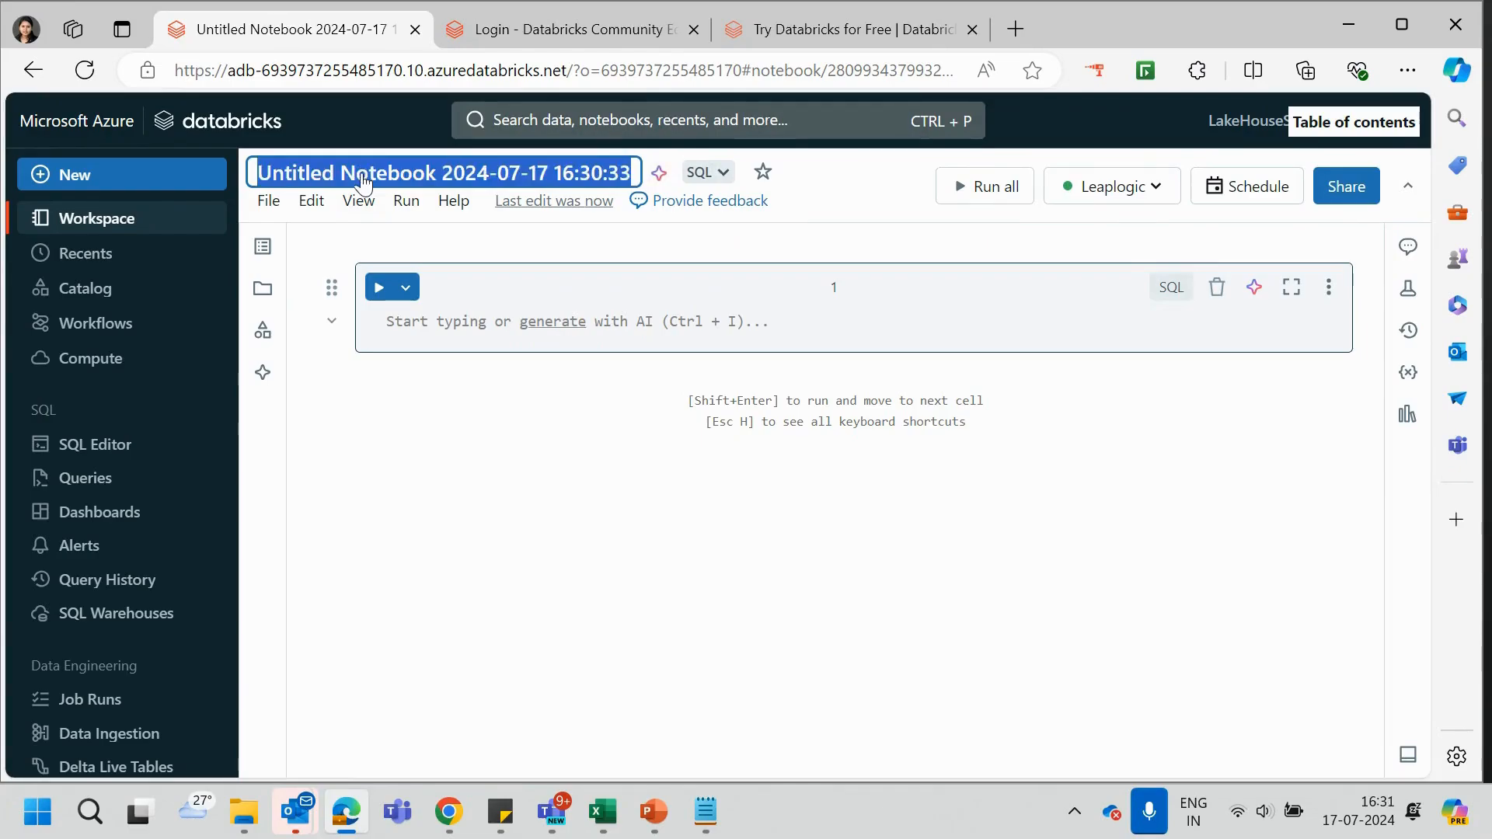
text(Demo-1)
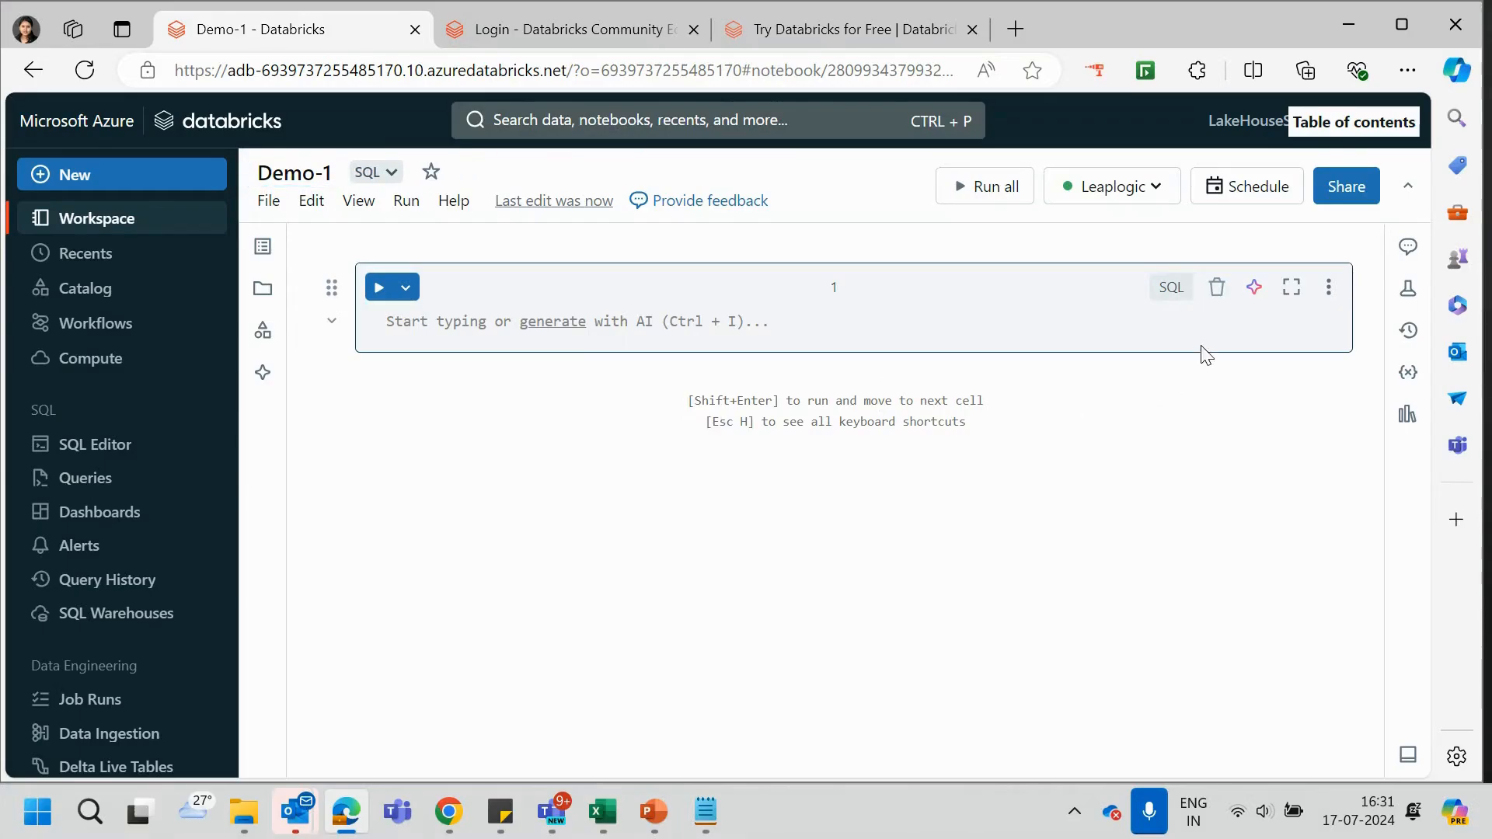
- Review the notebook's file commands, including the export formats, and its cell editing commands
click(268, 202)
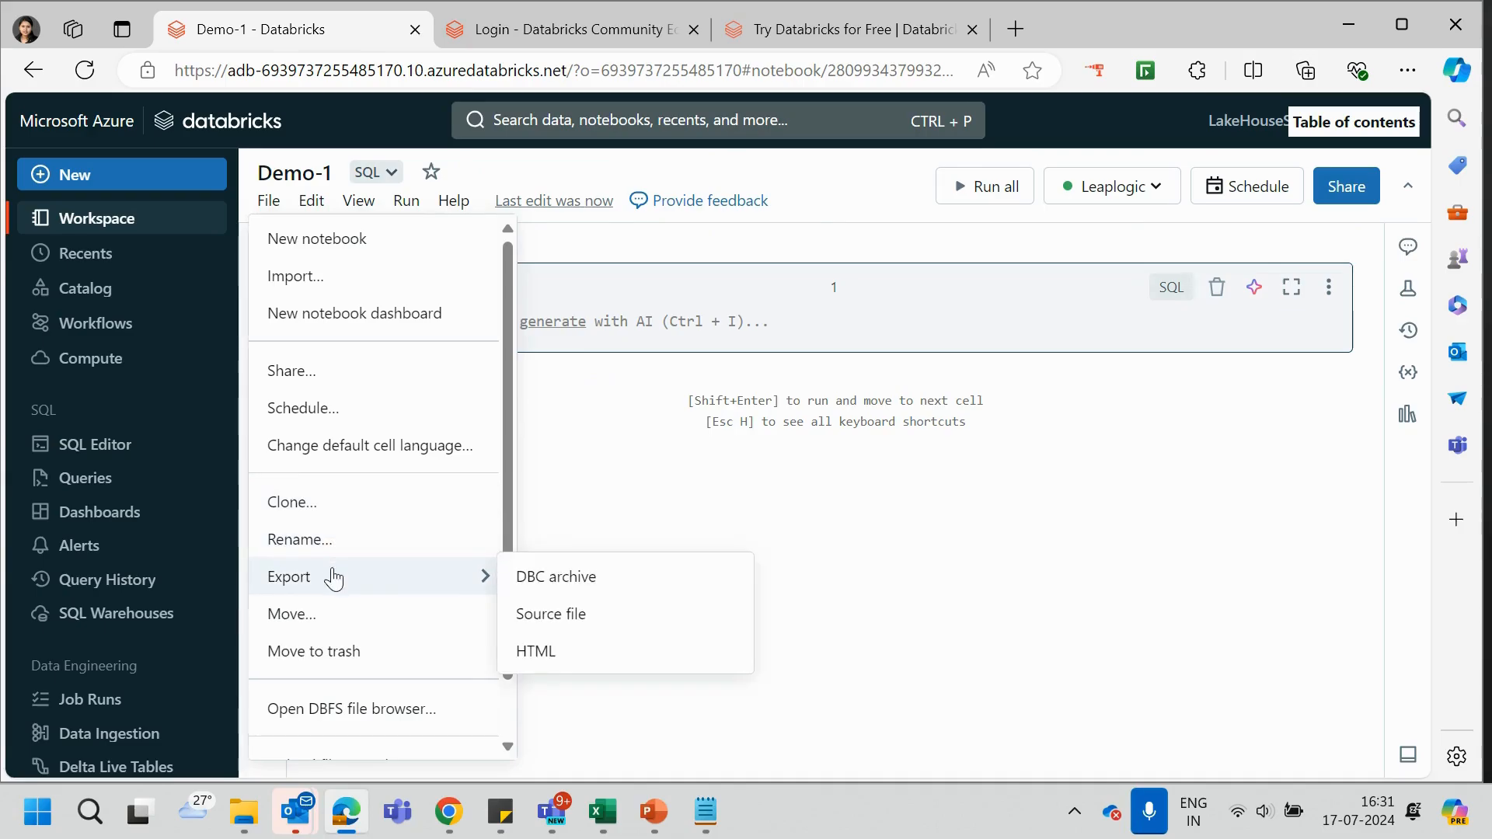
scroll(336, 645, down, 1)
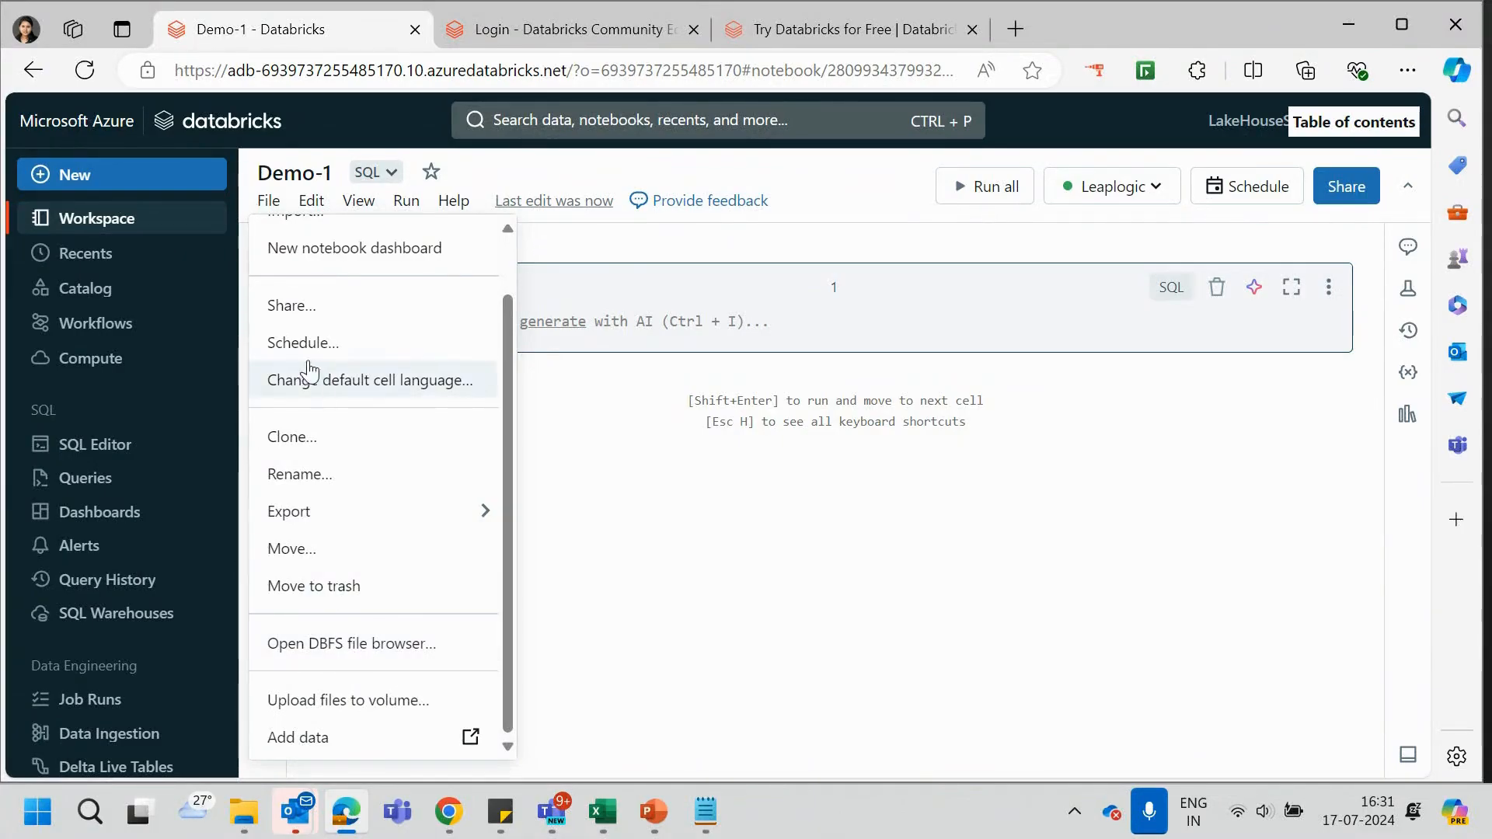
click(312, 204)
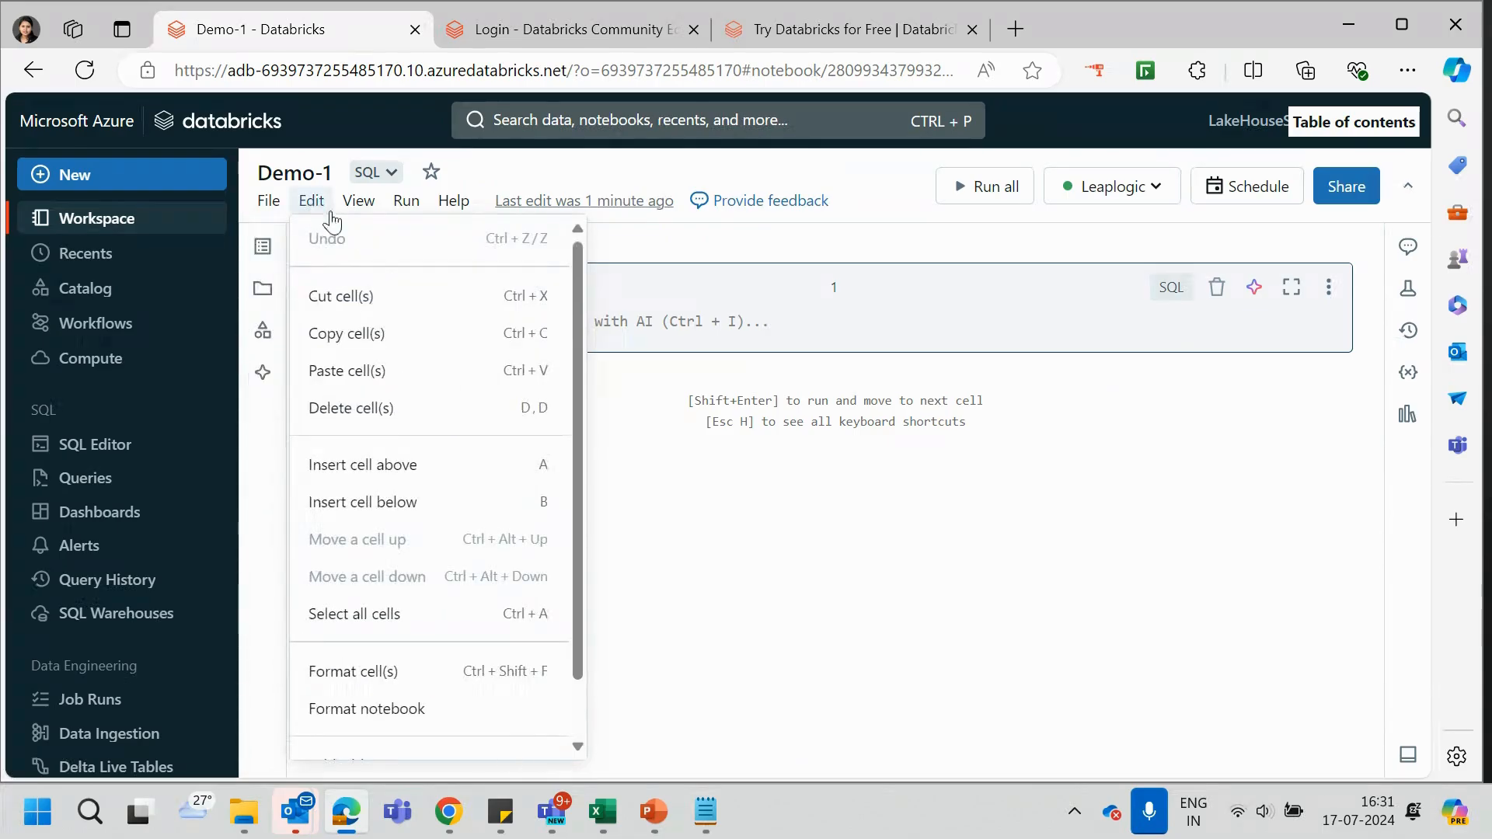
scroll(398, 435, down, 1)
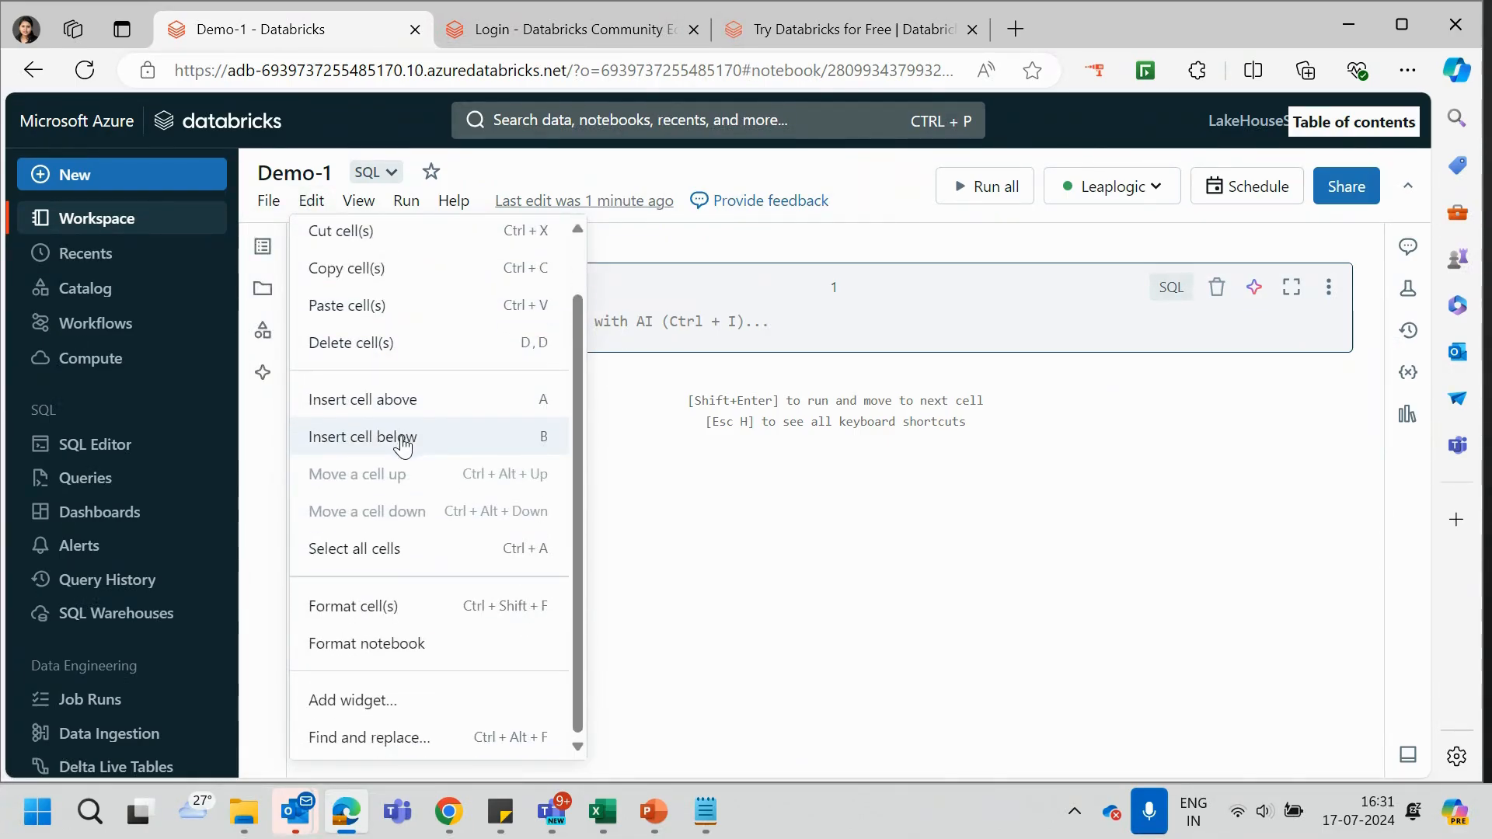
- Turn on line numbers for the notebook's cells
click(356, 204)
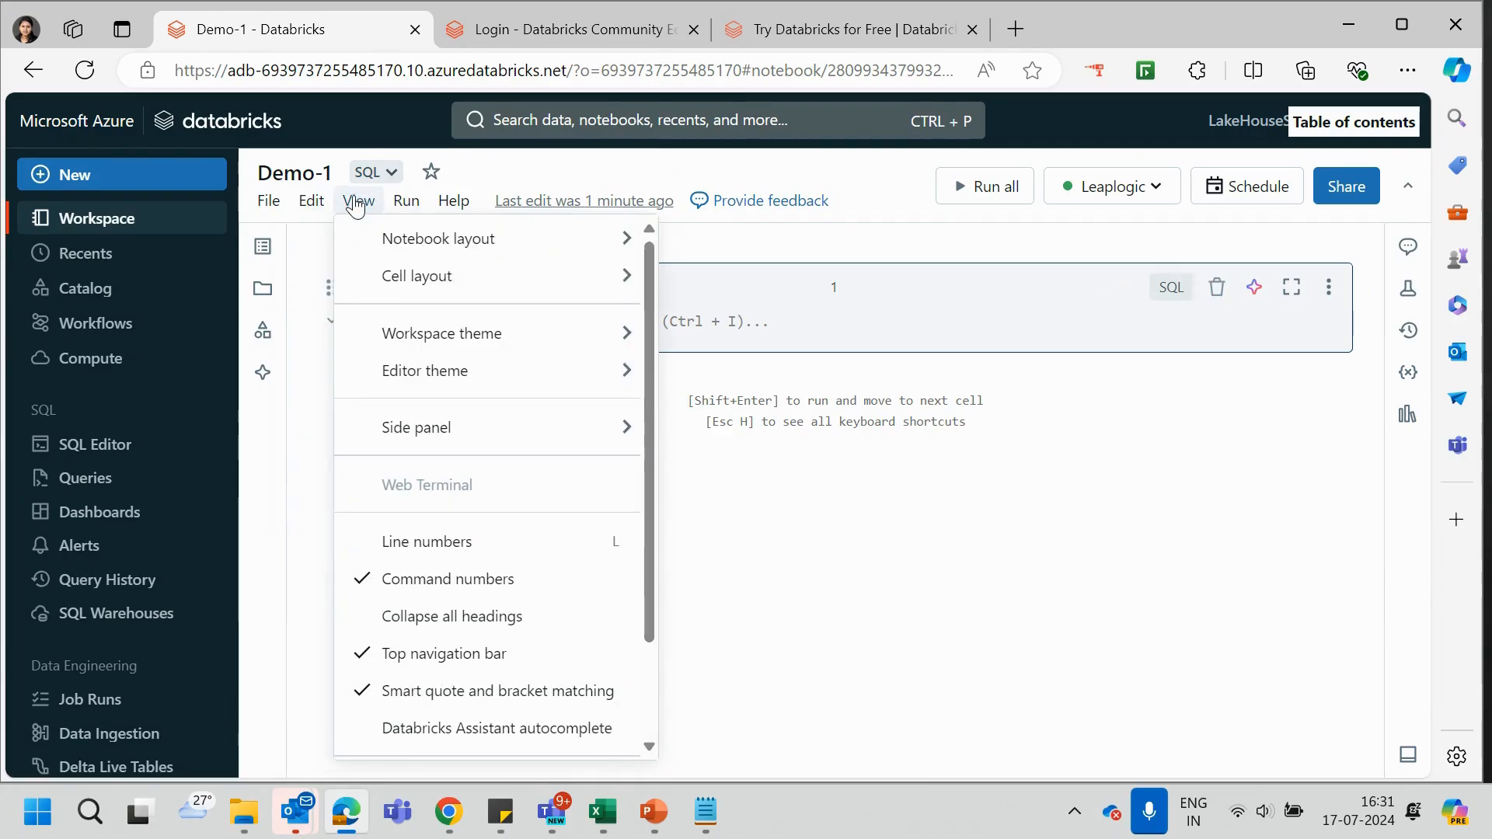
click(465, 547)
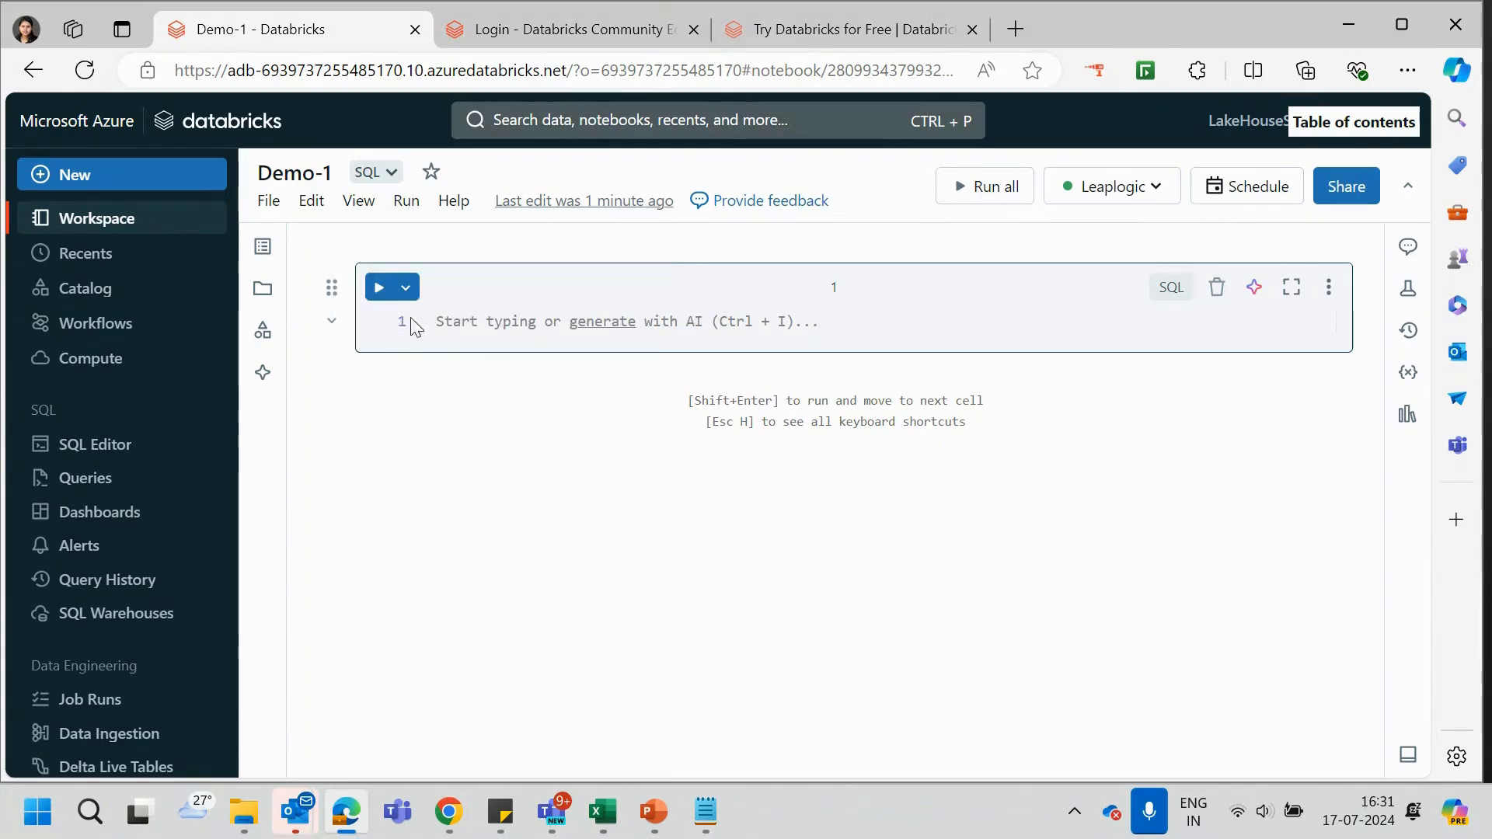
- Review the notebook's run options and the management actions for the attached Leaplogic compute
click(400, 205)
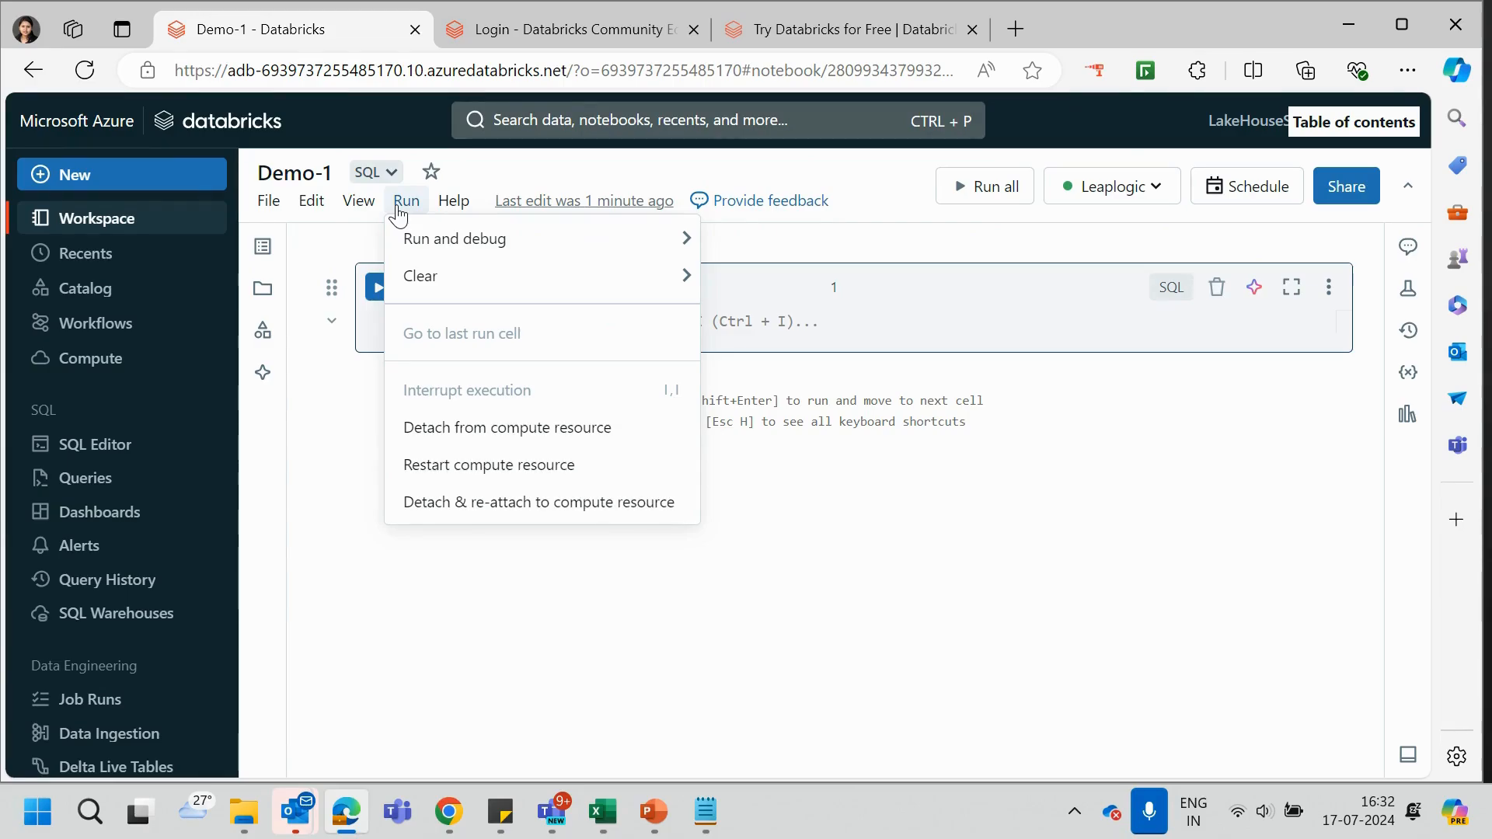
mouse_move(423, 245)
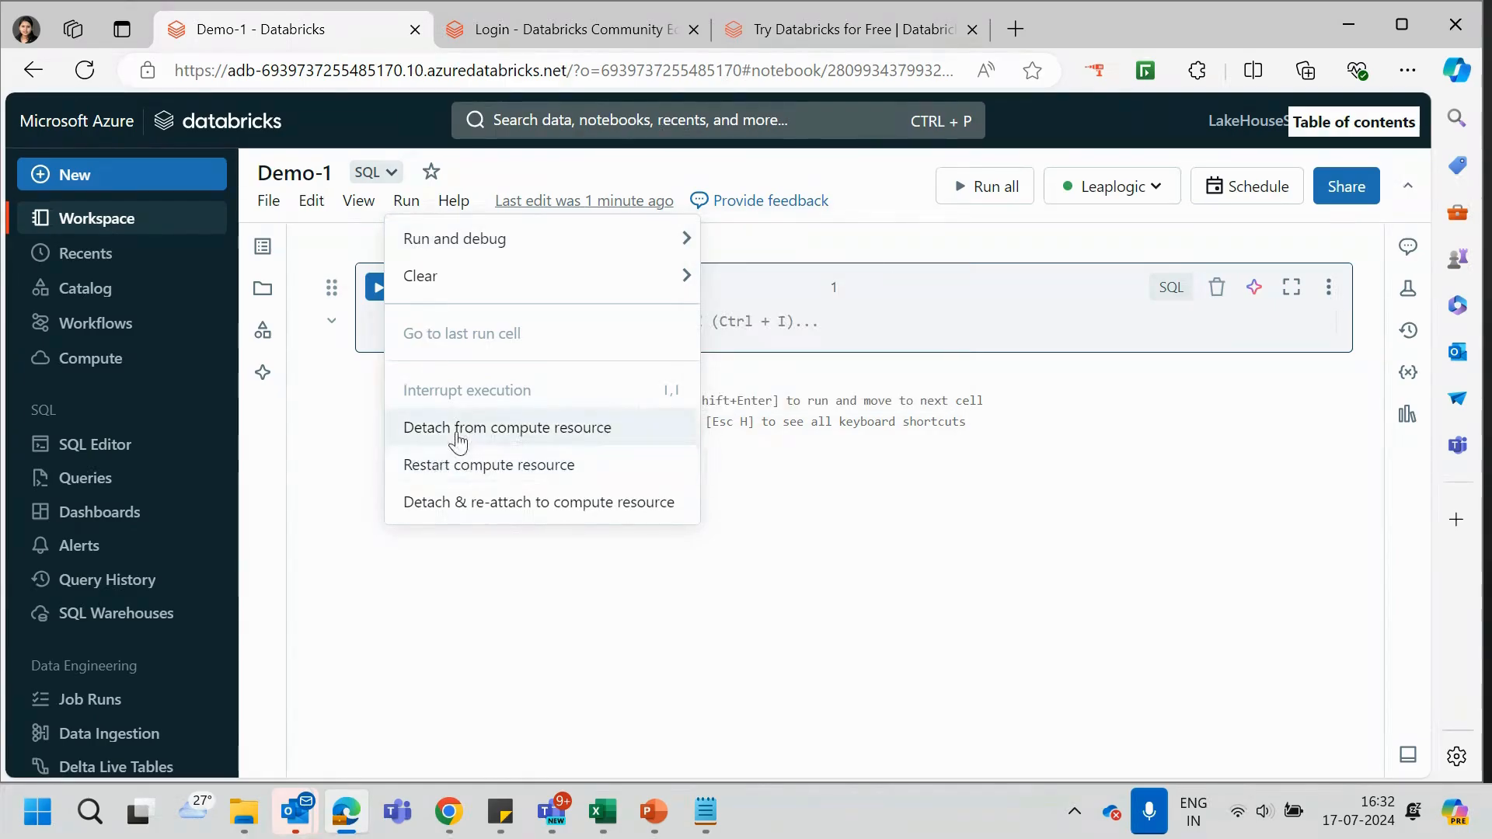
click(819, 476)
click(1136, 198)
mouse_move(749, 293)
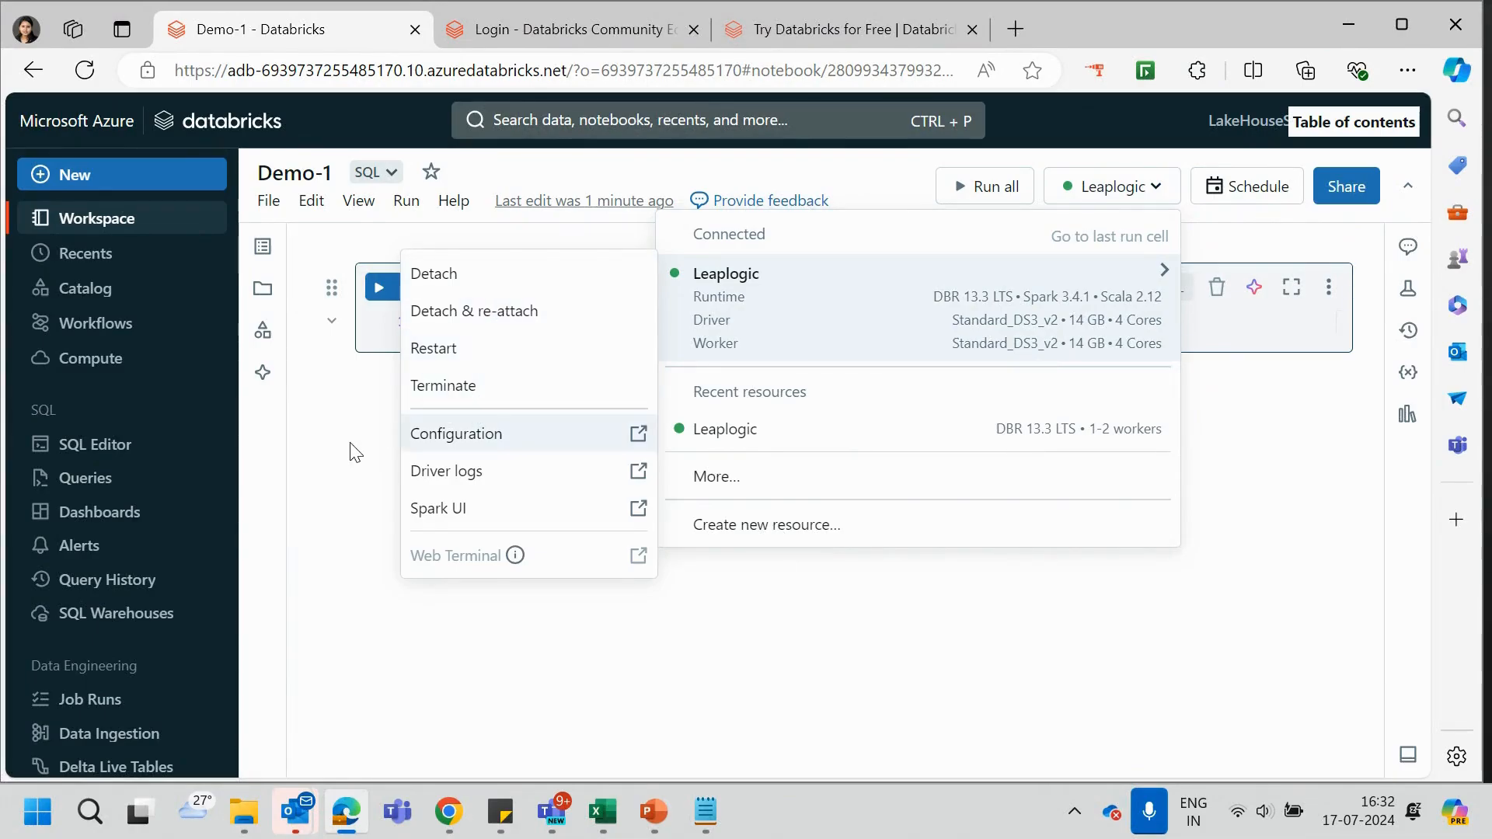
click(333, 519)
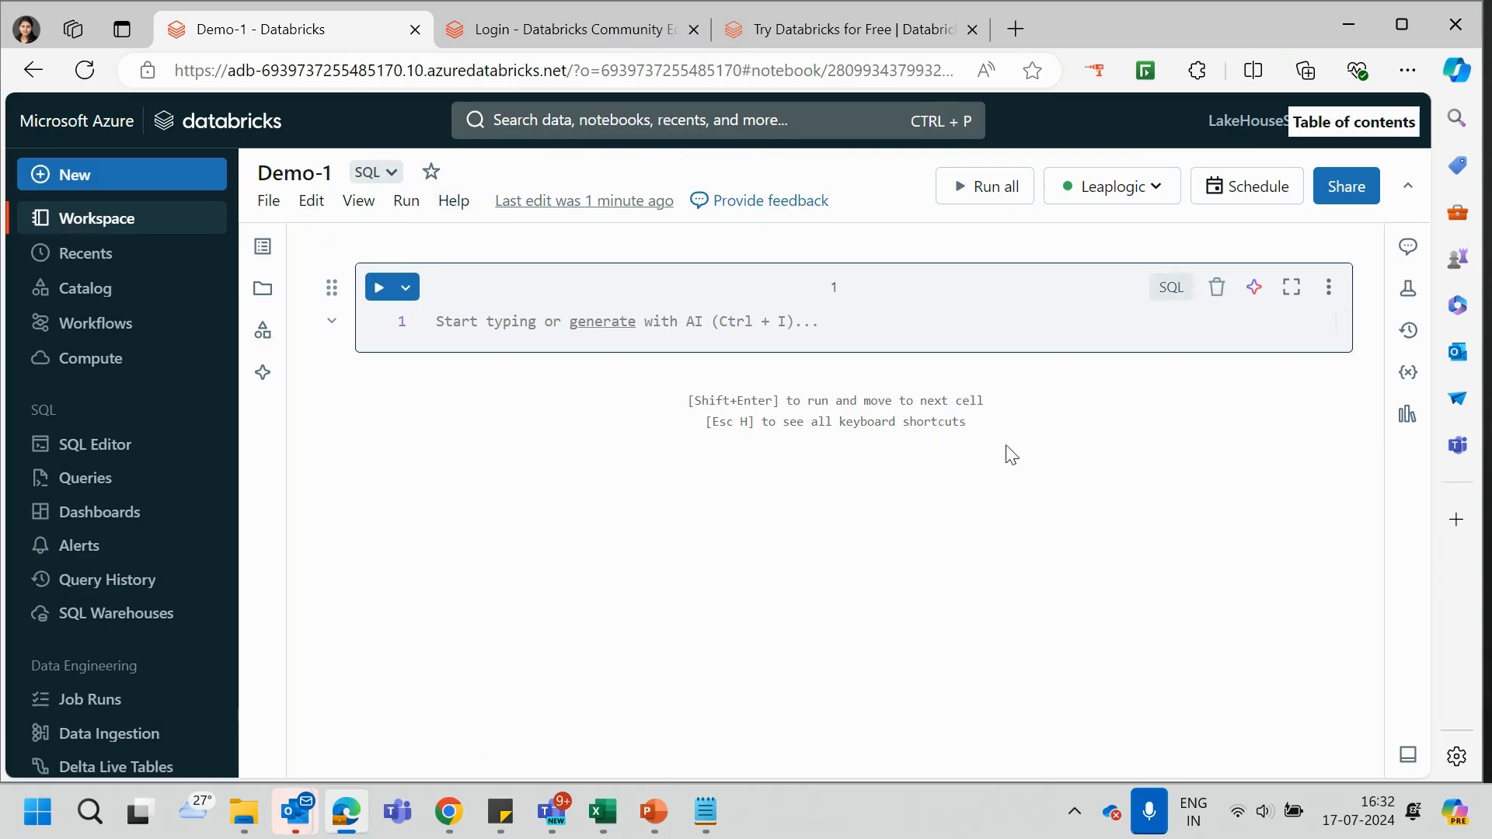
- Review the attached compute's details and the general compute and SQL warehouse choices for attaching an existing resource, and cancel
click(500, 314)
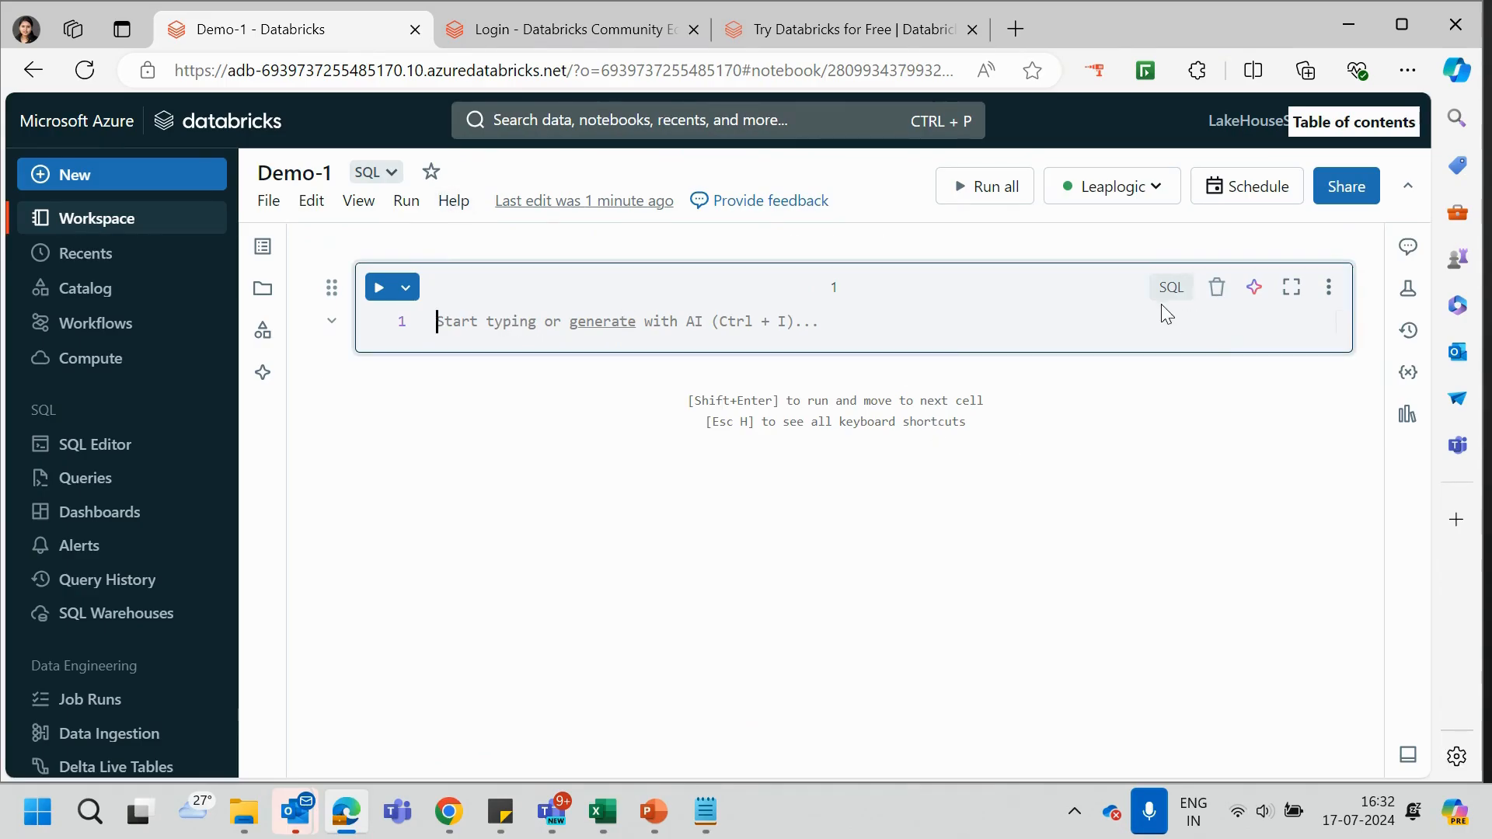
click(1111, 187)
mouse_move(903, 337)
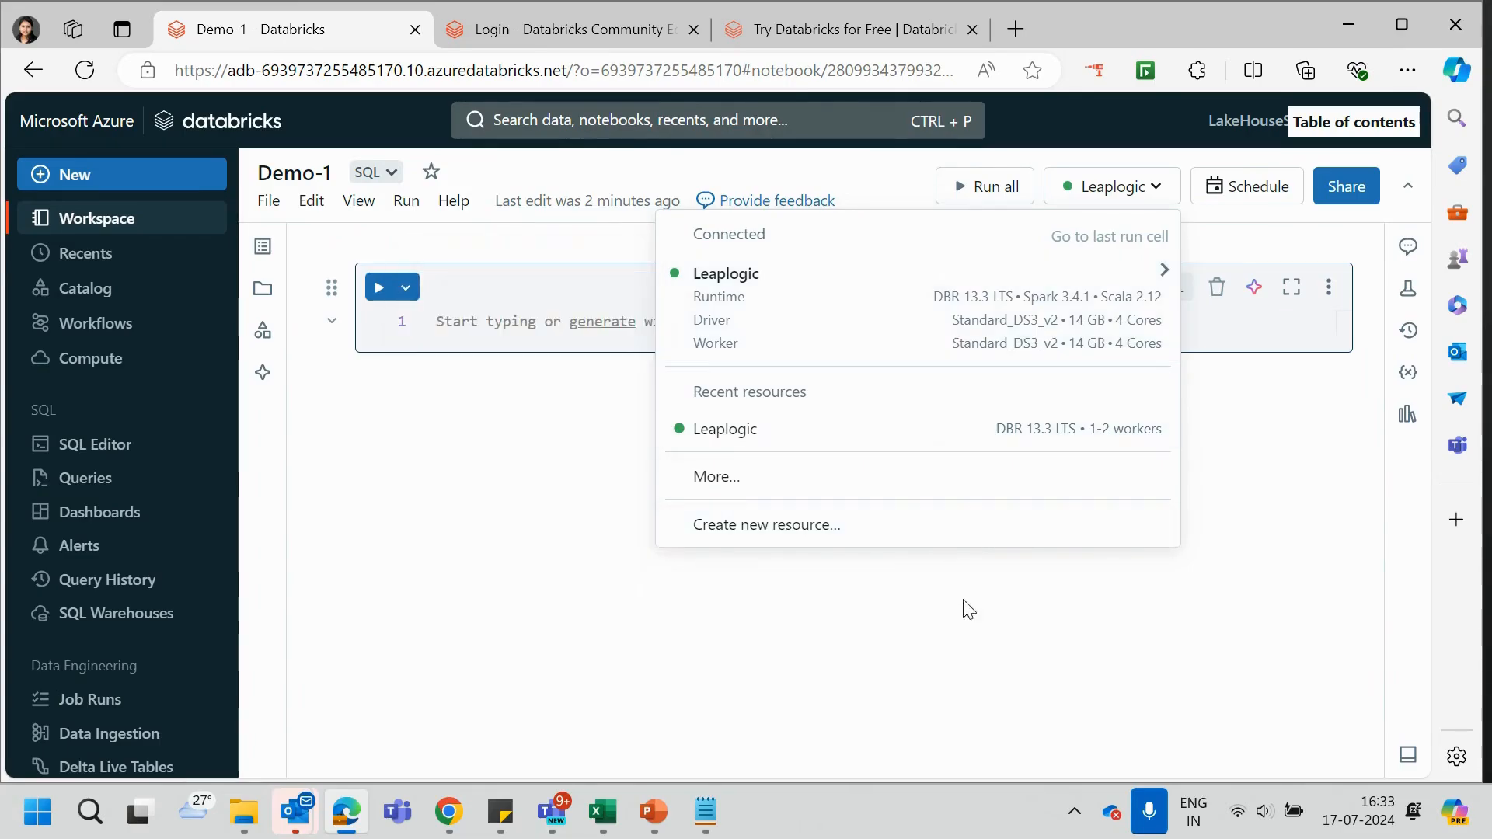
click(972, 642)
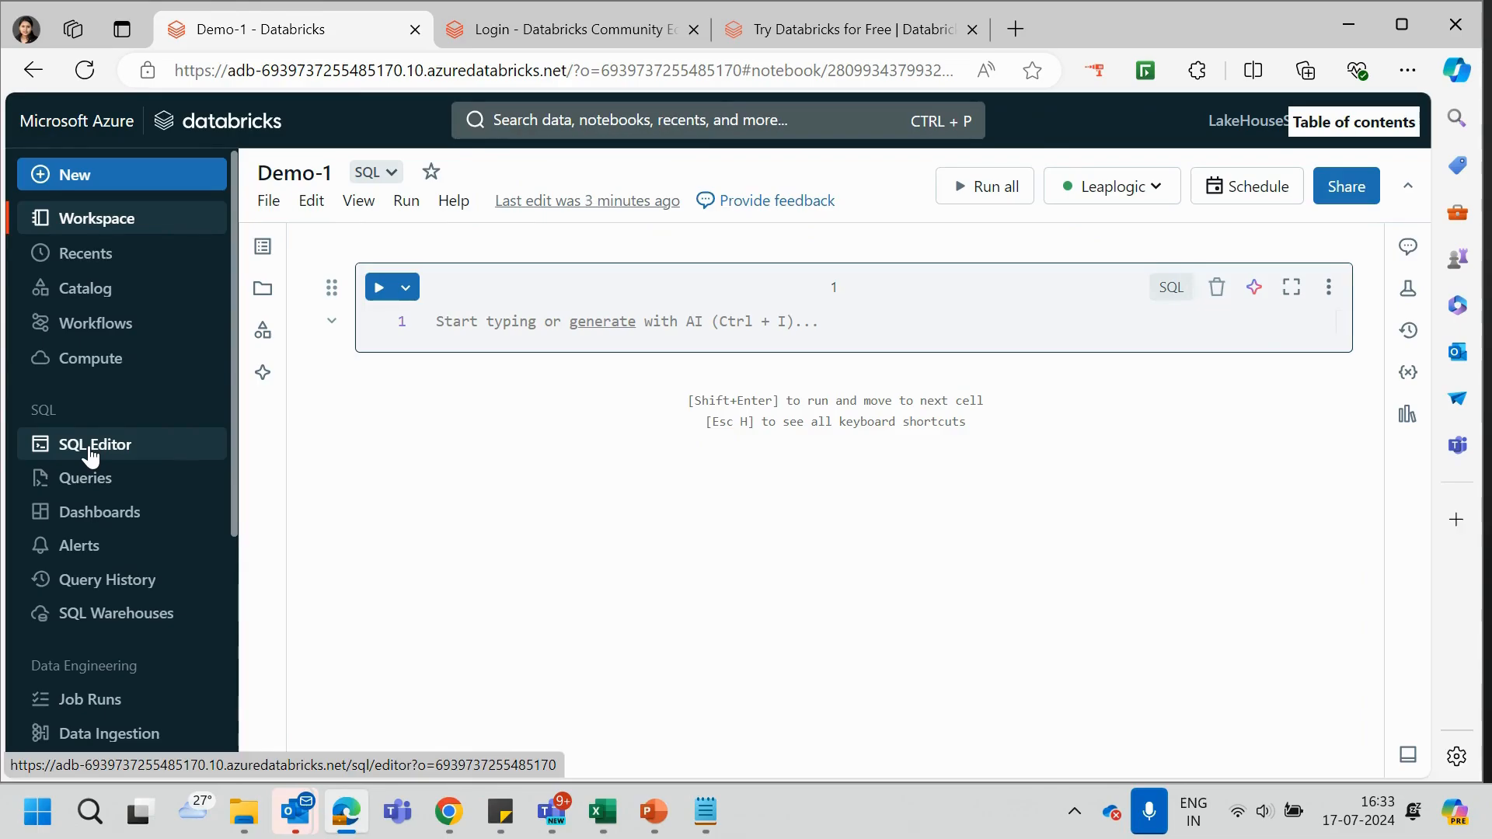
click(1118, 190)
mouse_move(723, 319)
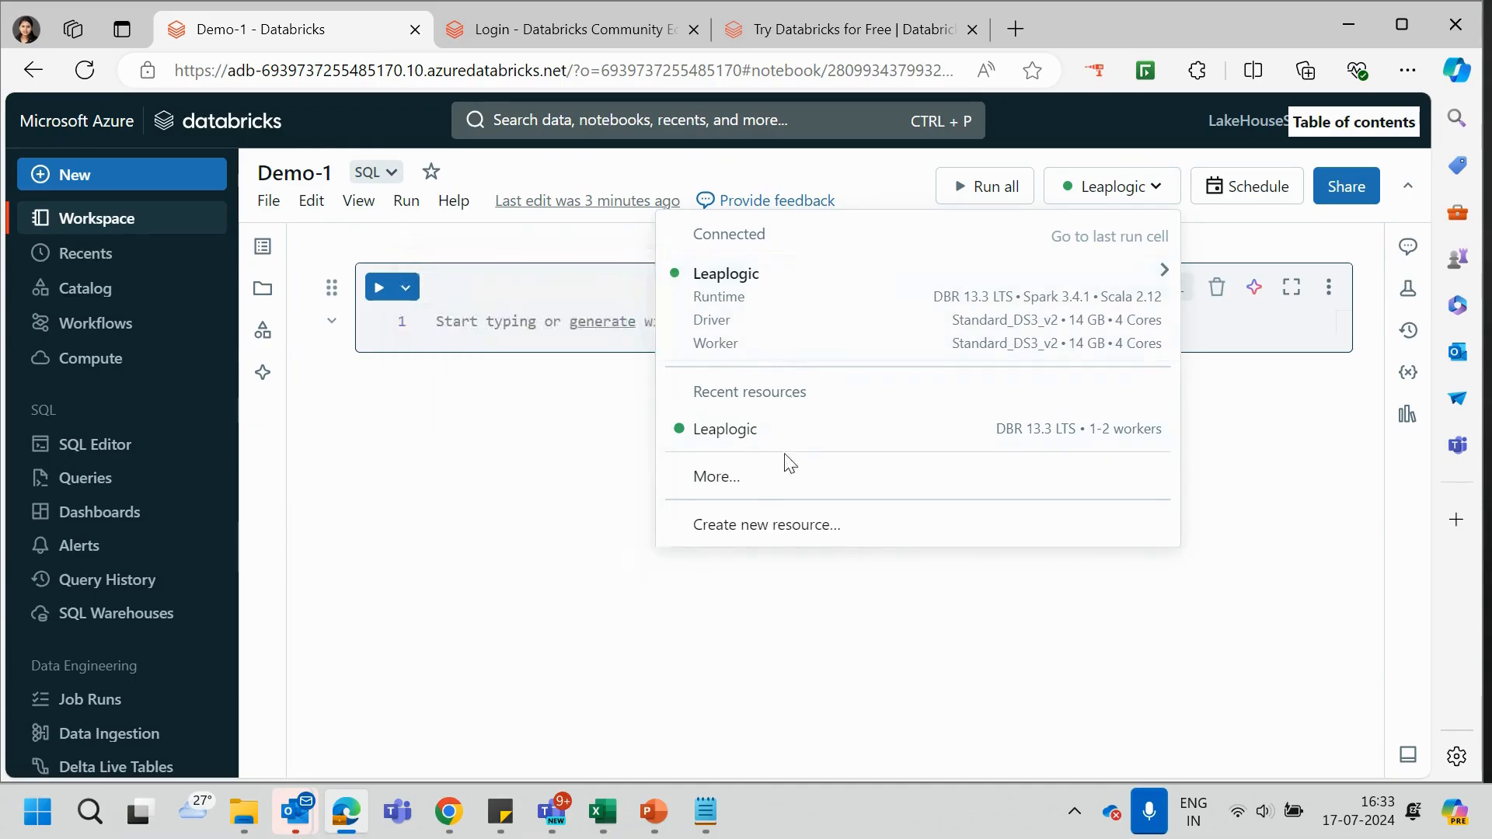
click(739, 483)
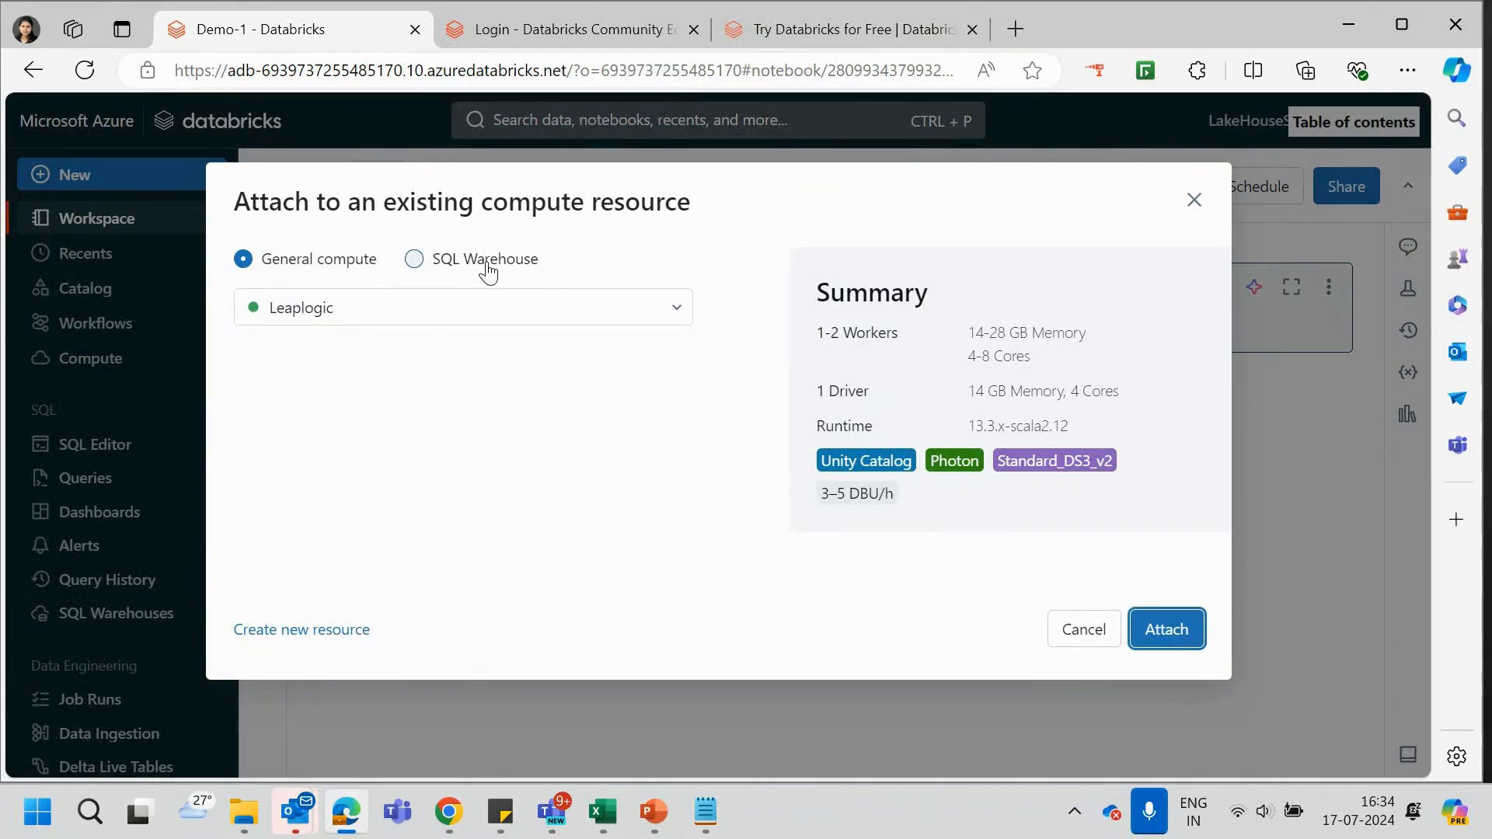
click(1088, 636)
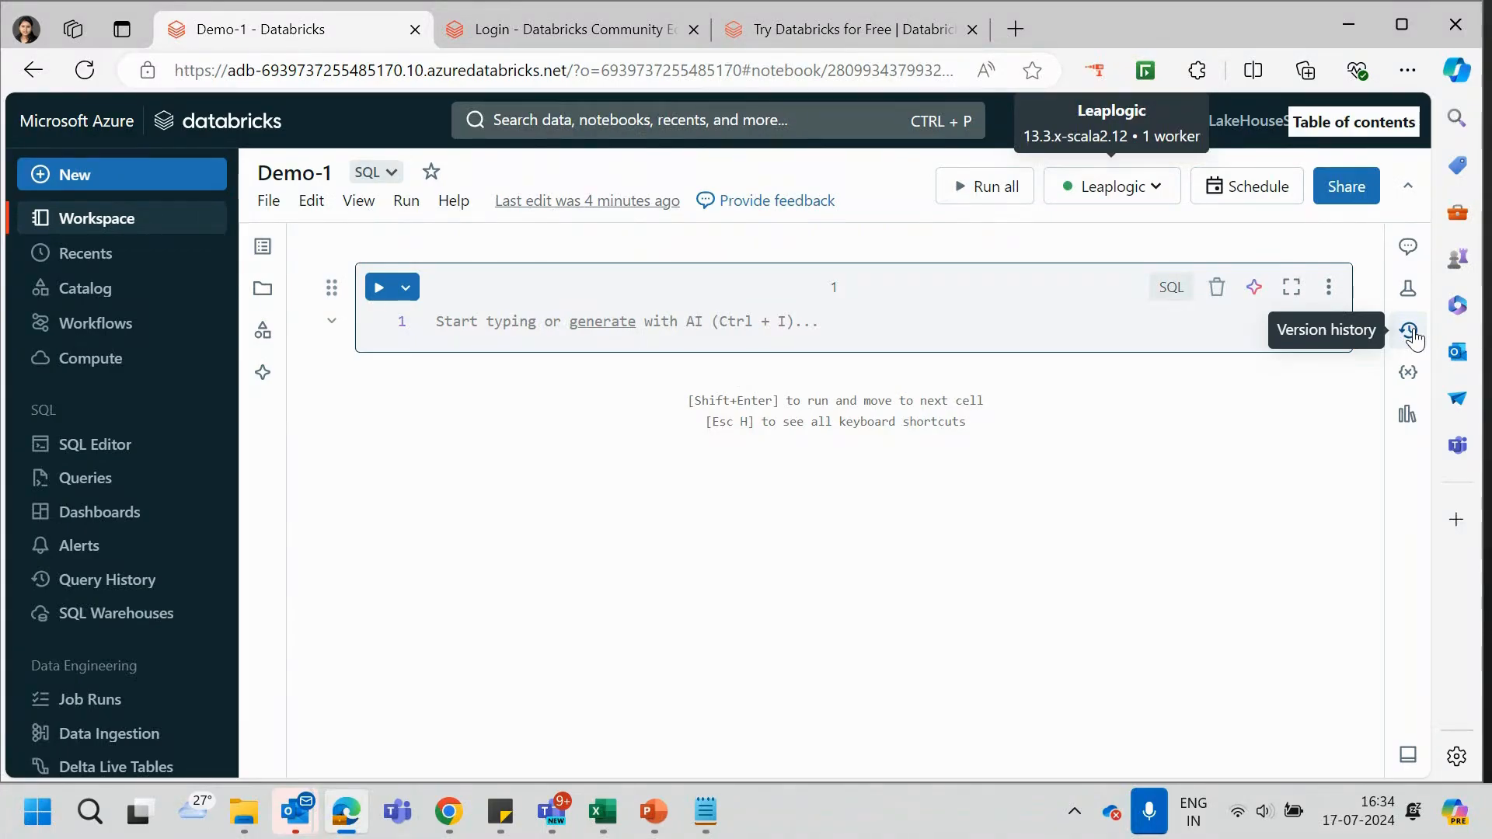
- Enter "sql" in the first cell of Demo-1 and add a code cell below it
click(957, 319)
text(sql)
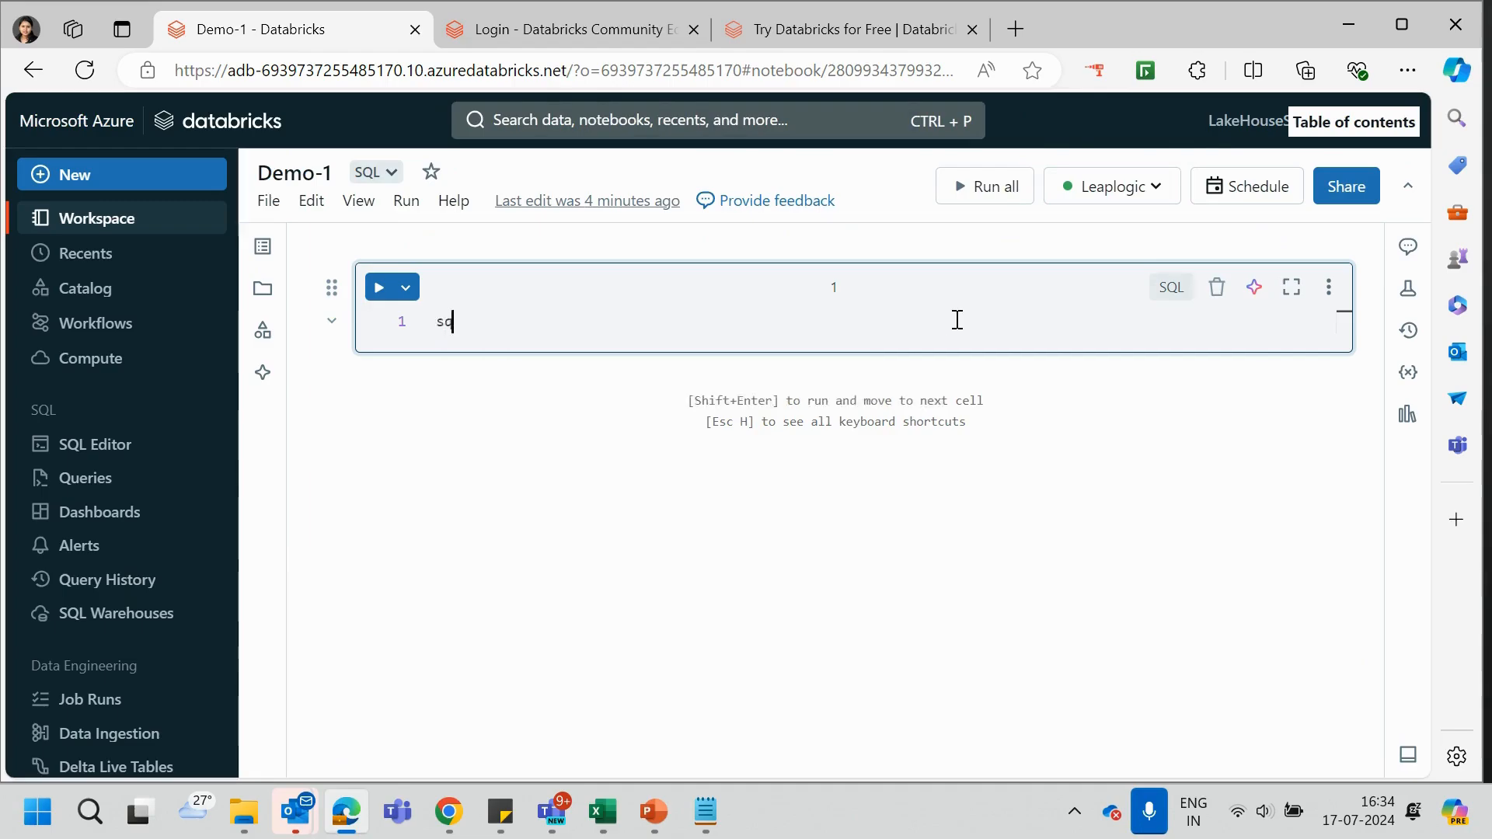
mouse_move(882, 392)
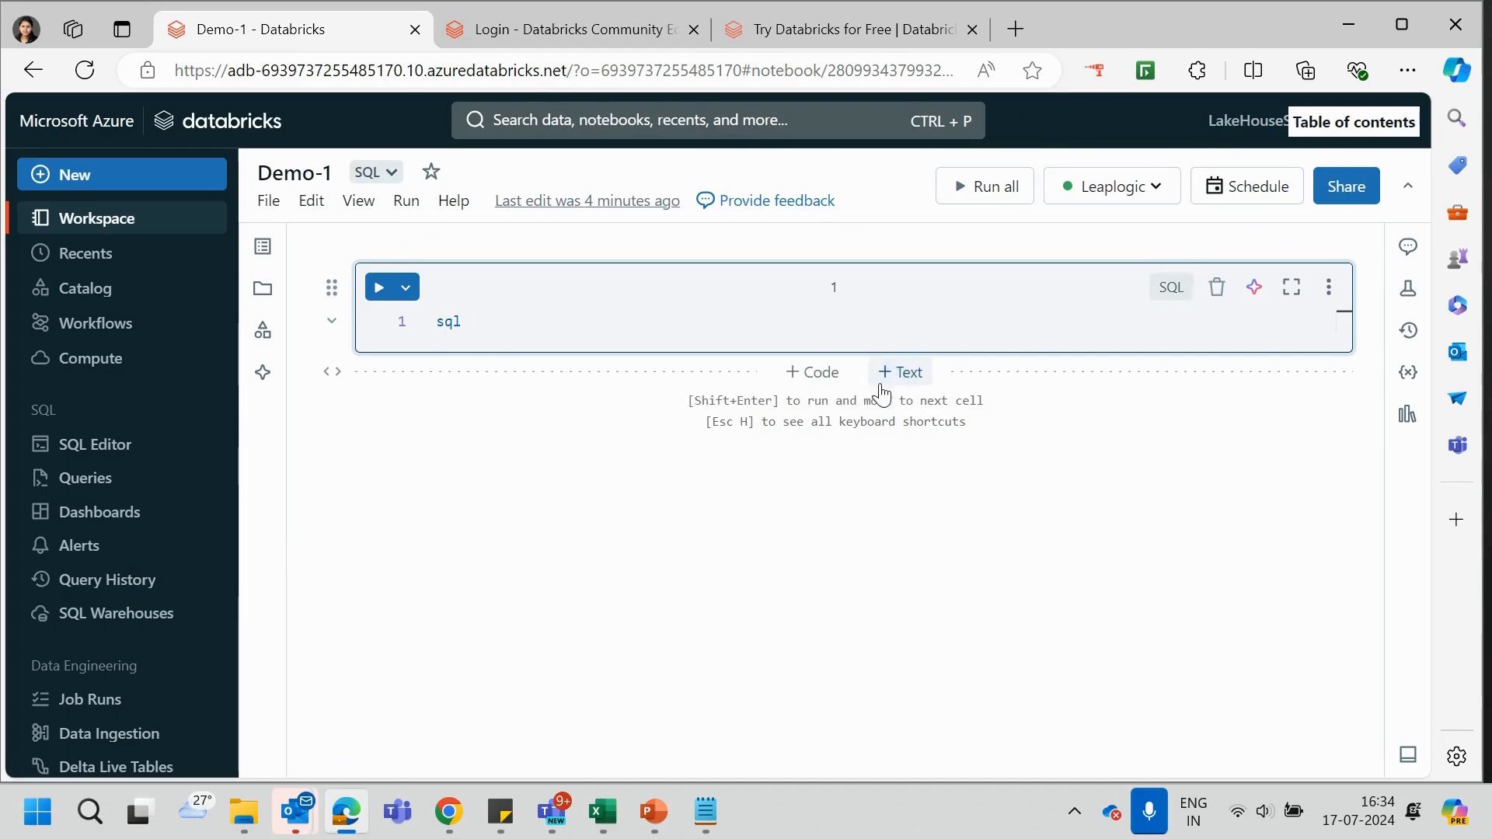
click(828, 378)
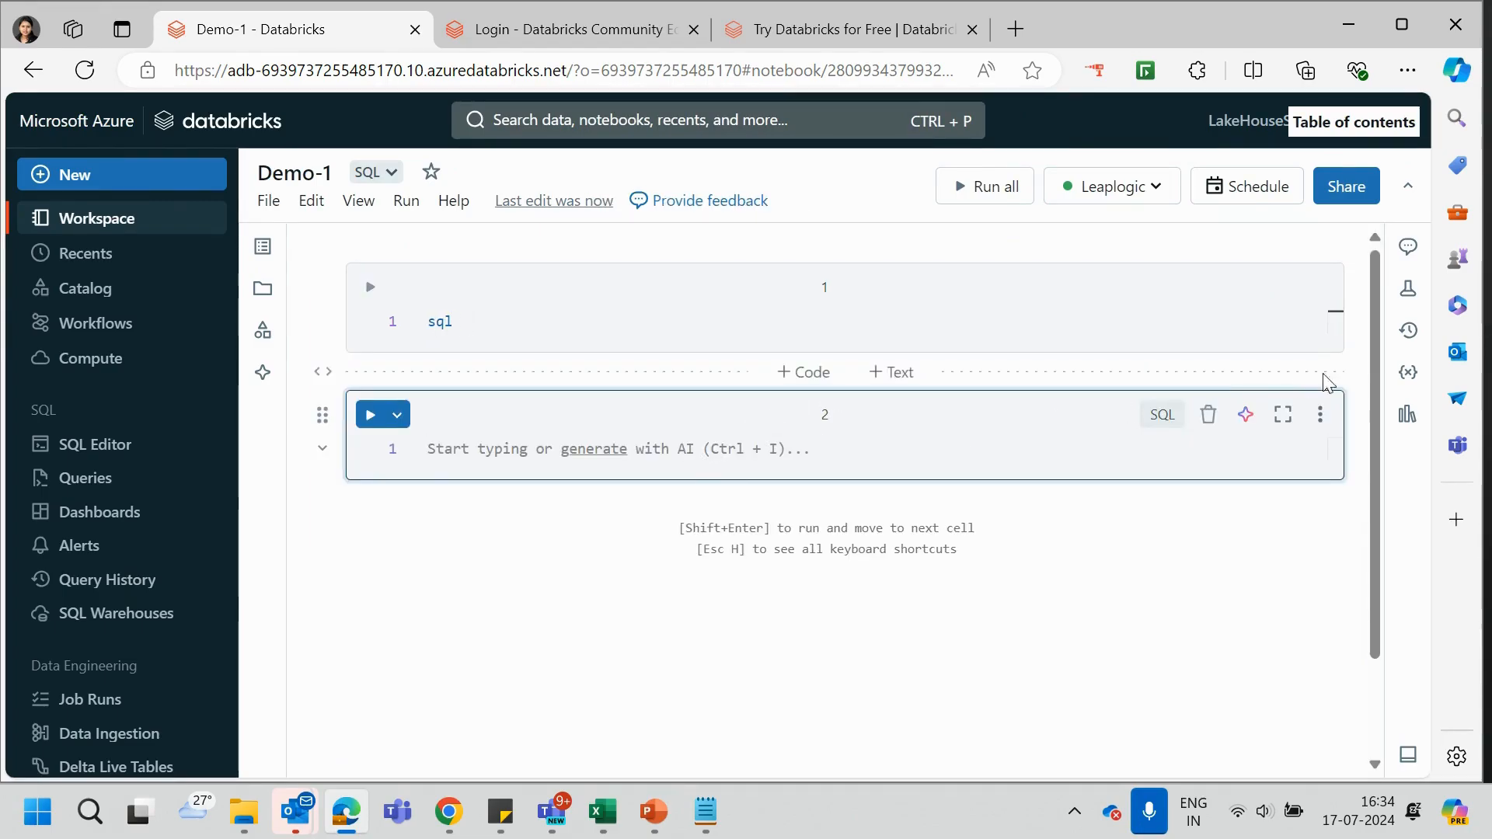
- Enter "aa" in the second cell and highlight the text of each cell in turn
click(461, 323)
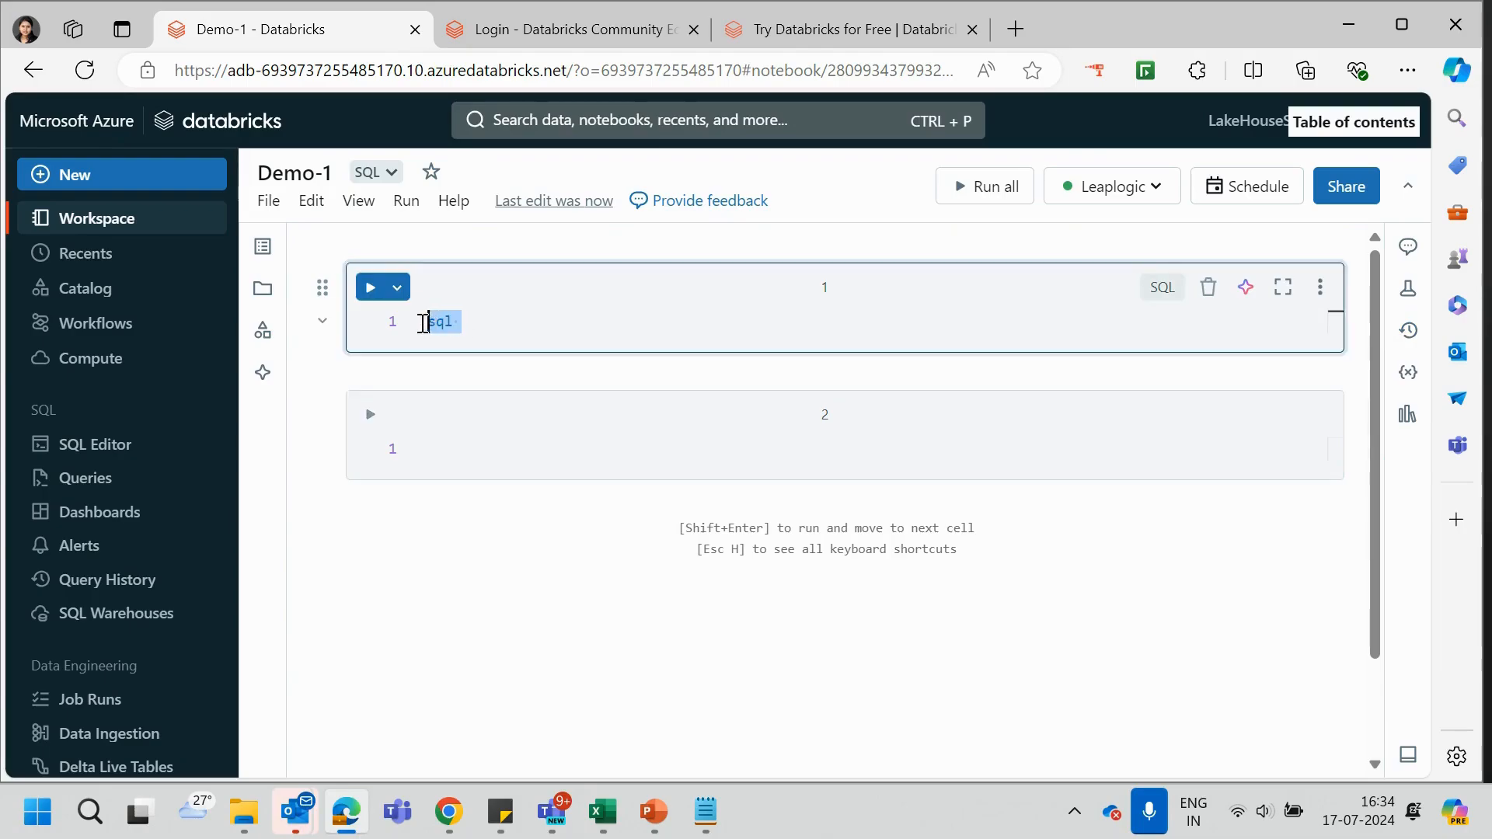
click(576, 455)
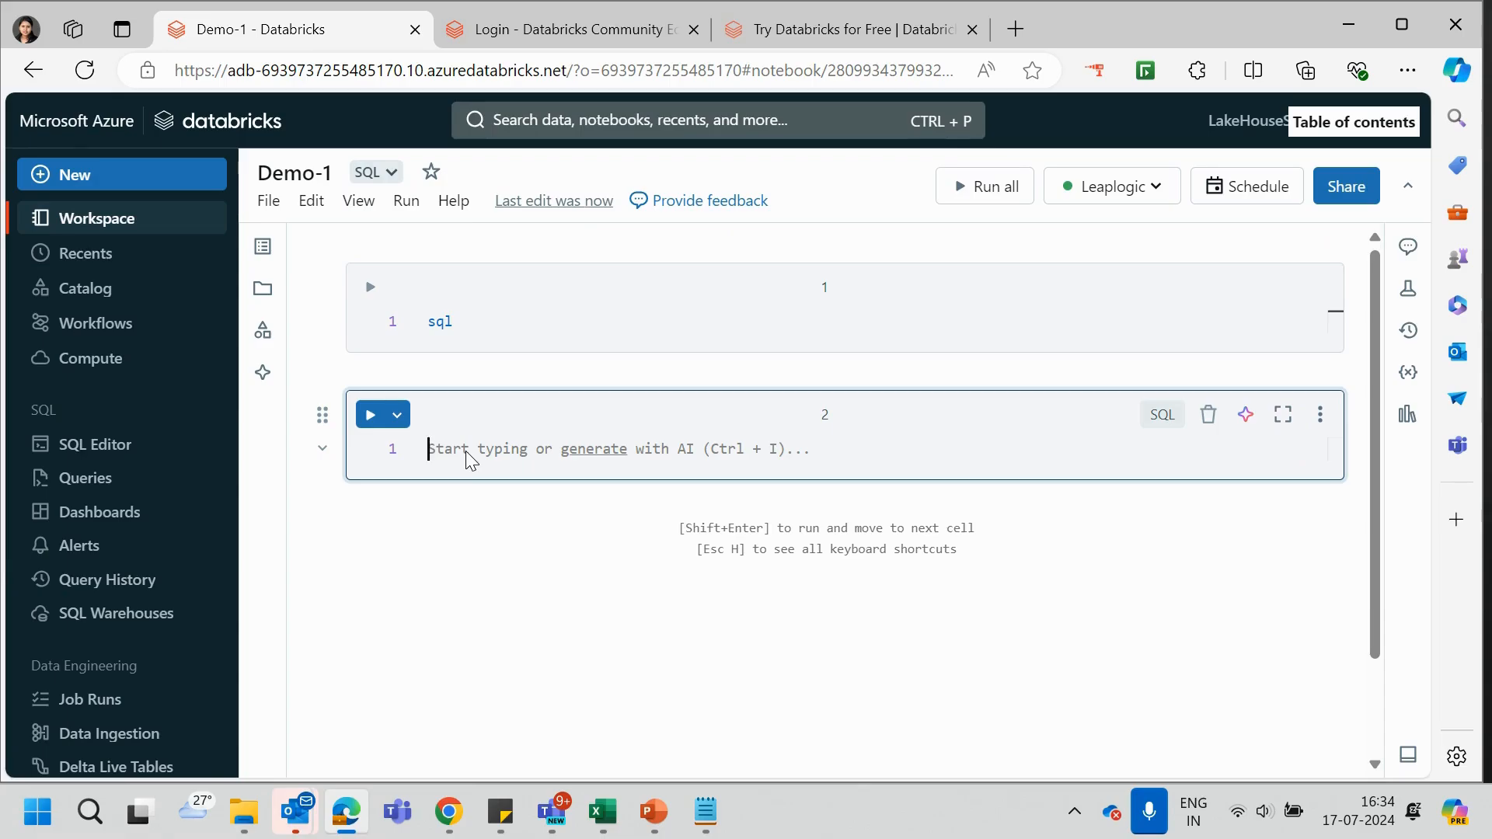
text(aa)
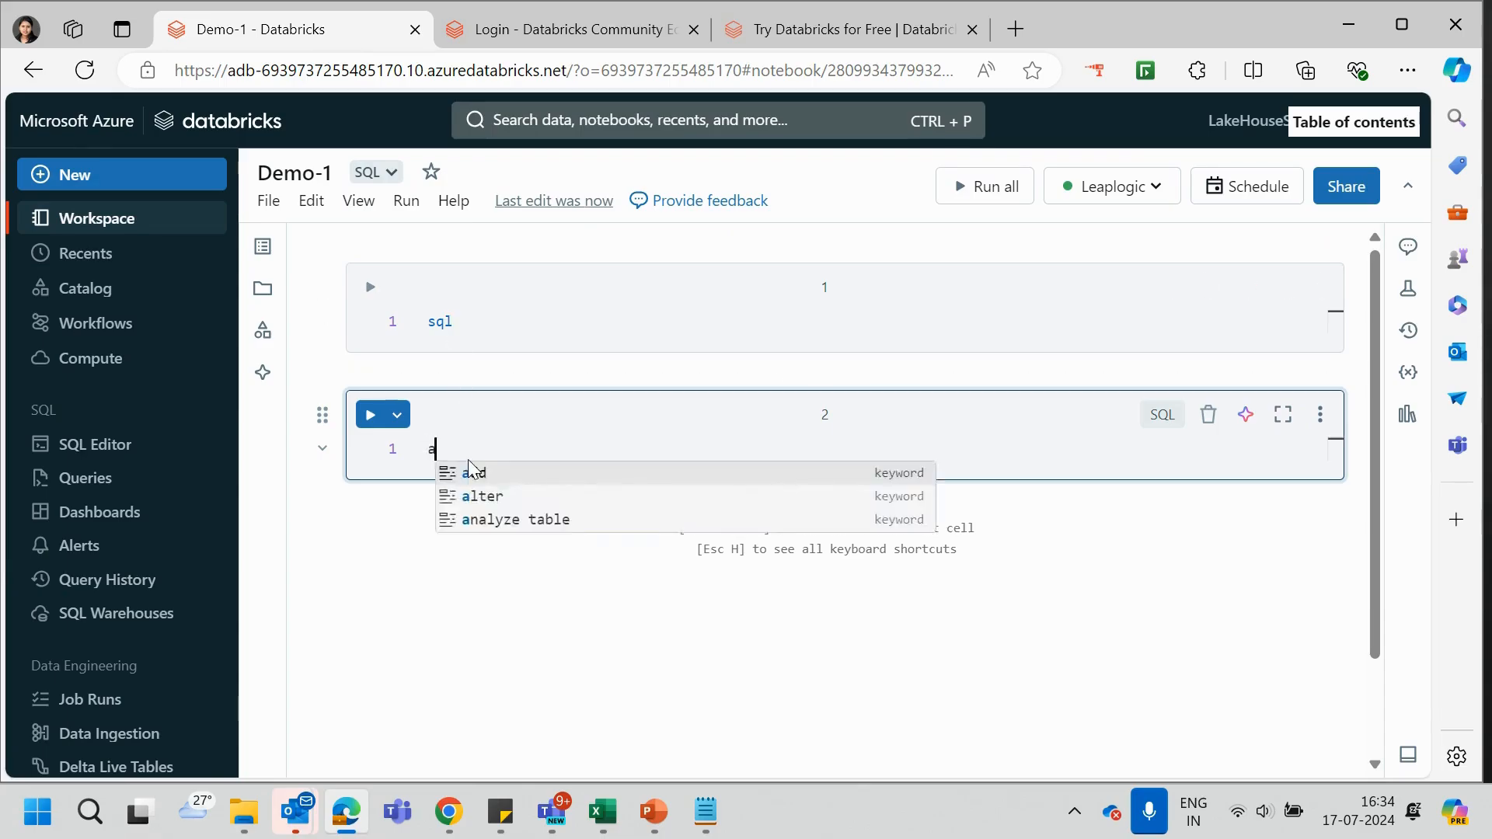
click(436, 616)
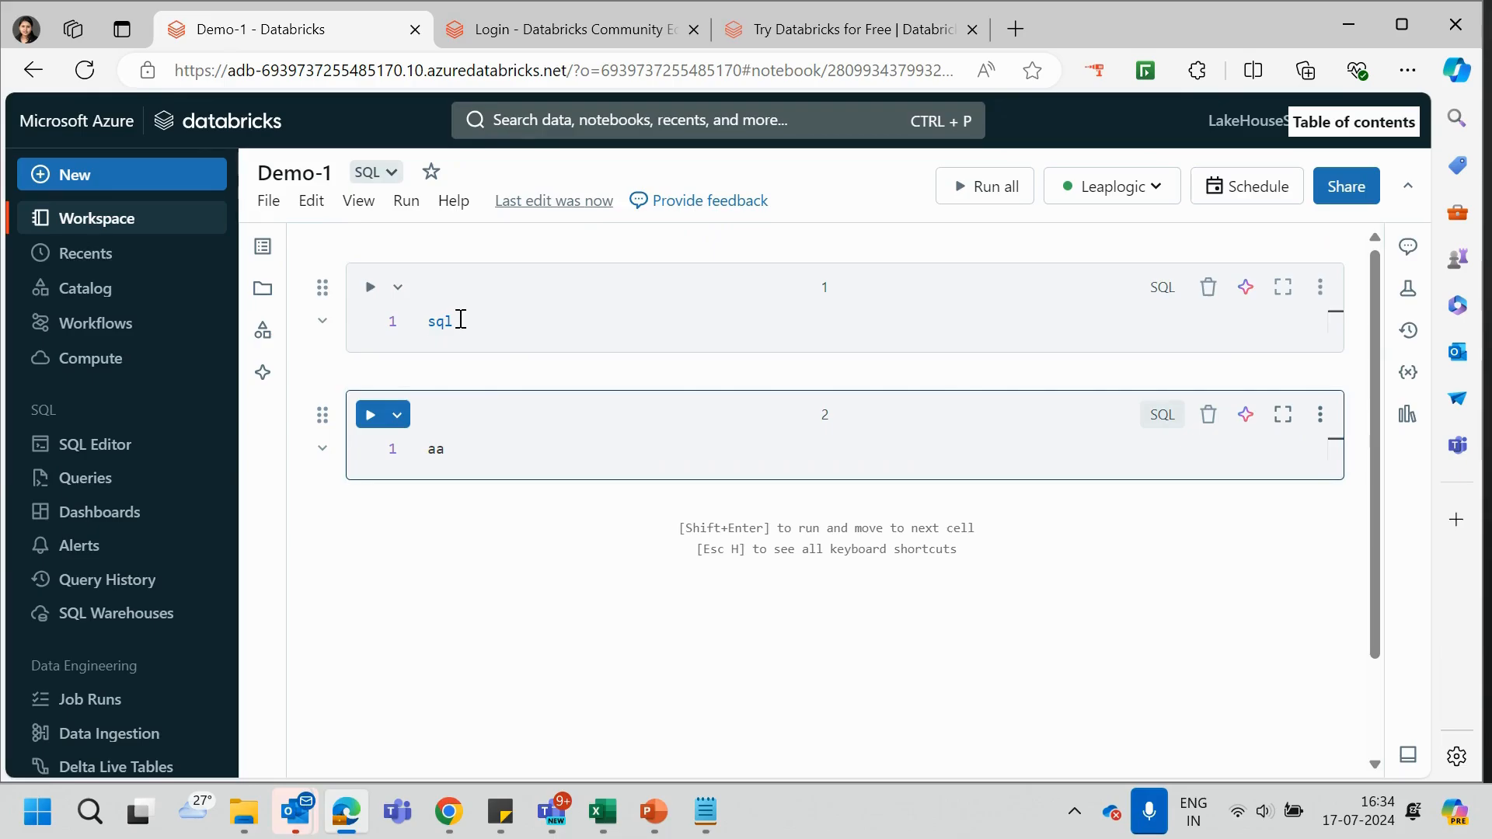
drag(453, 456, 412, 449)
drag(463, 325, 405, 326)
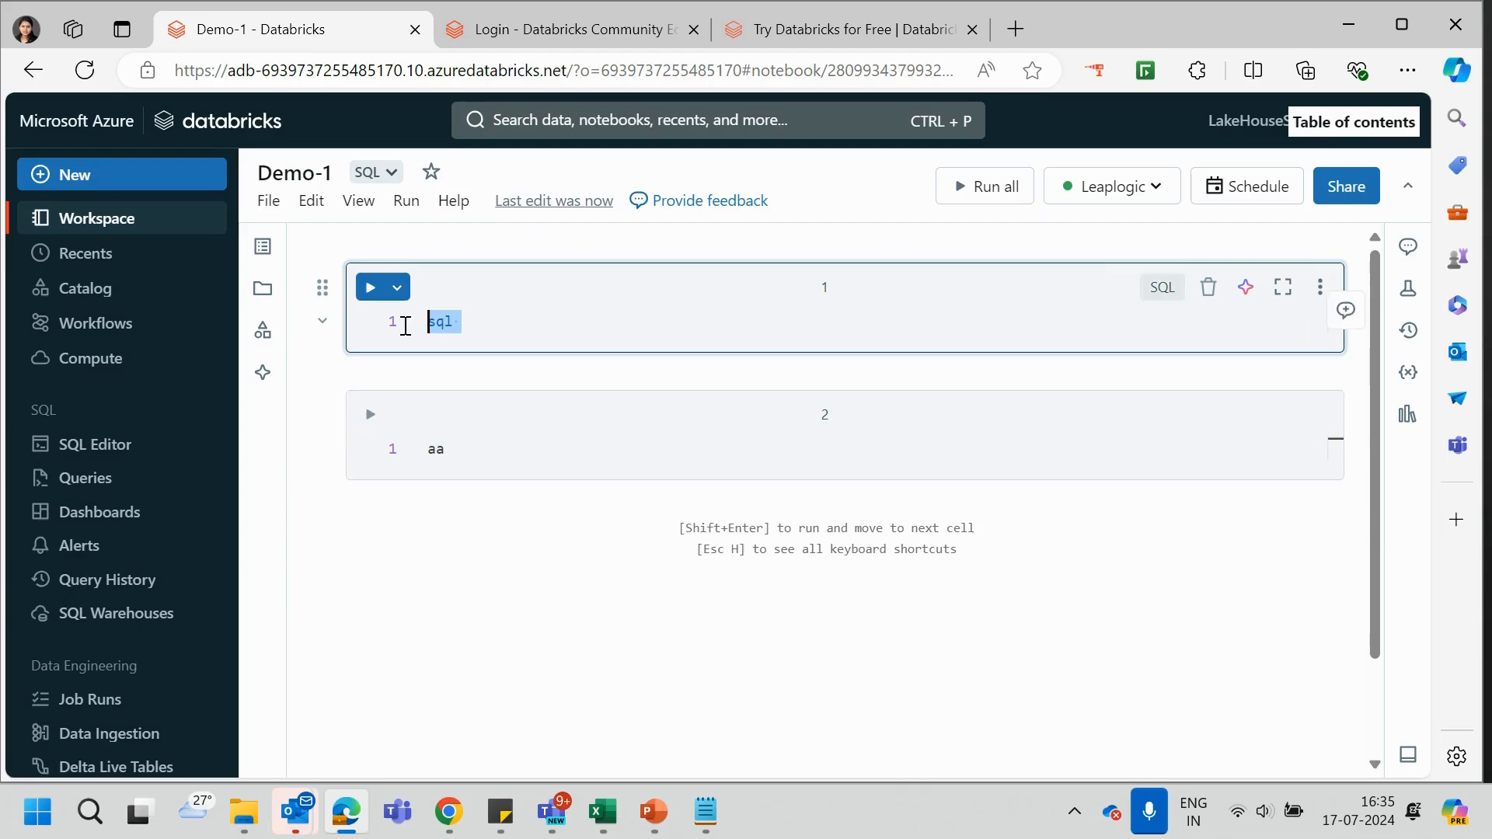
click(540, 596)
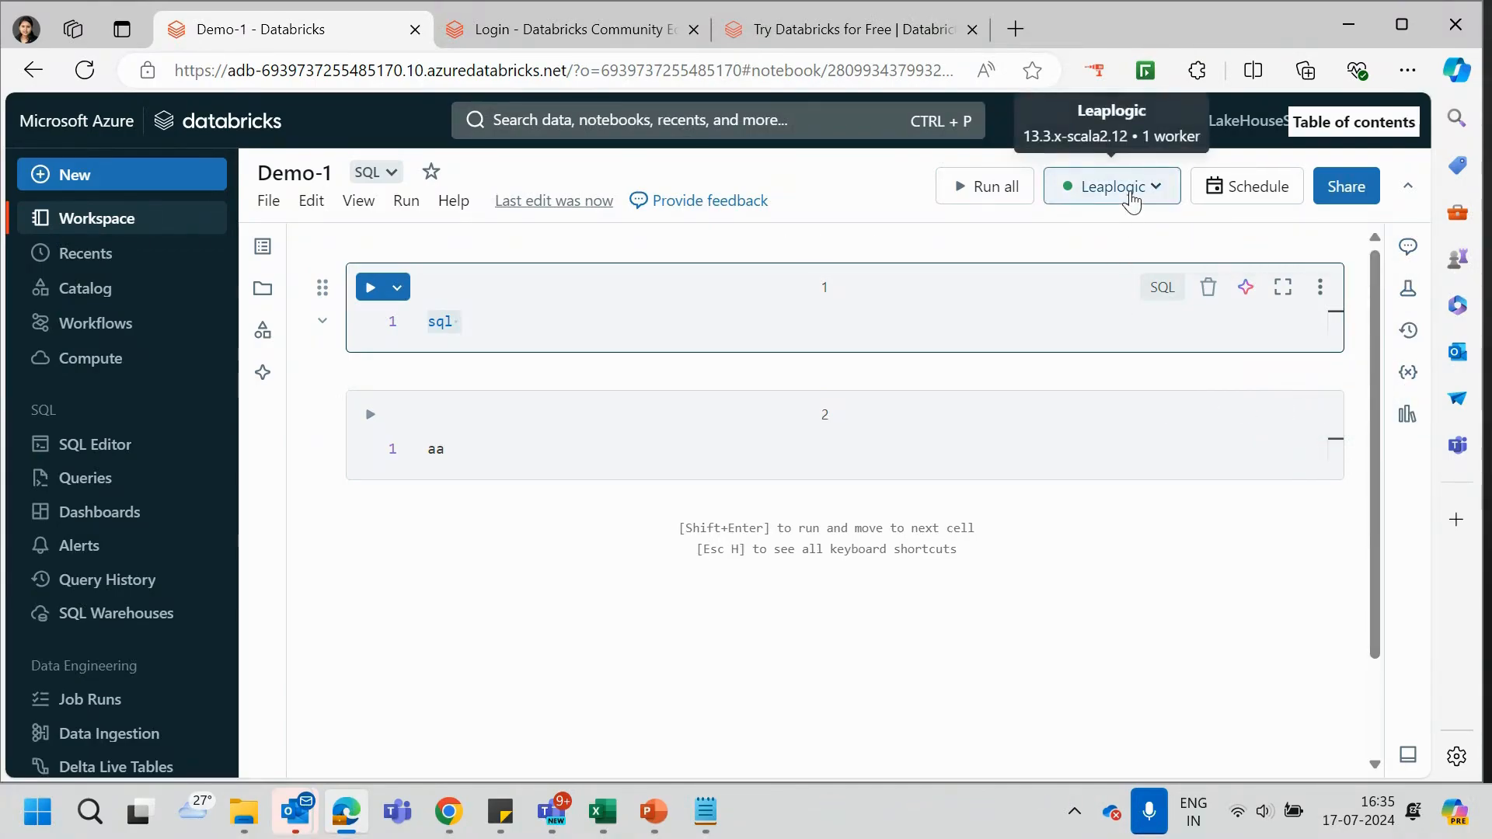
- Browse the workspace files beside the notebook and open day1_notebook from the DEMO folder
click(263, 299)
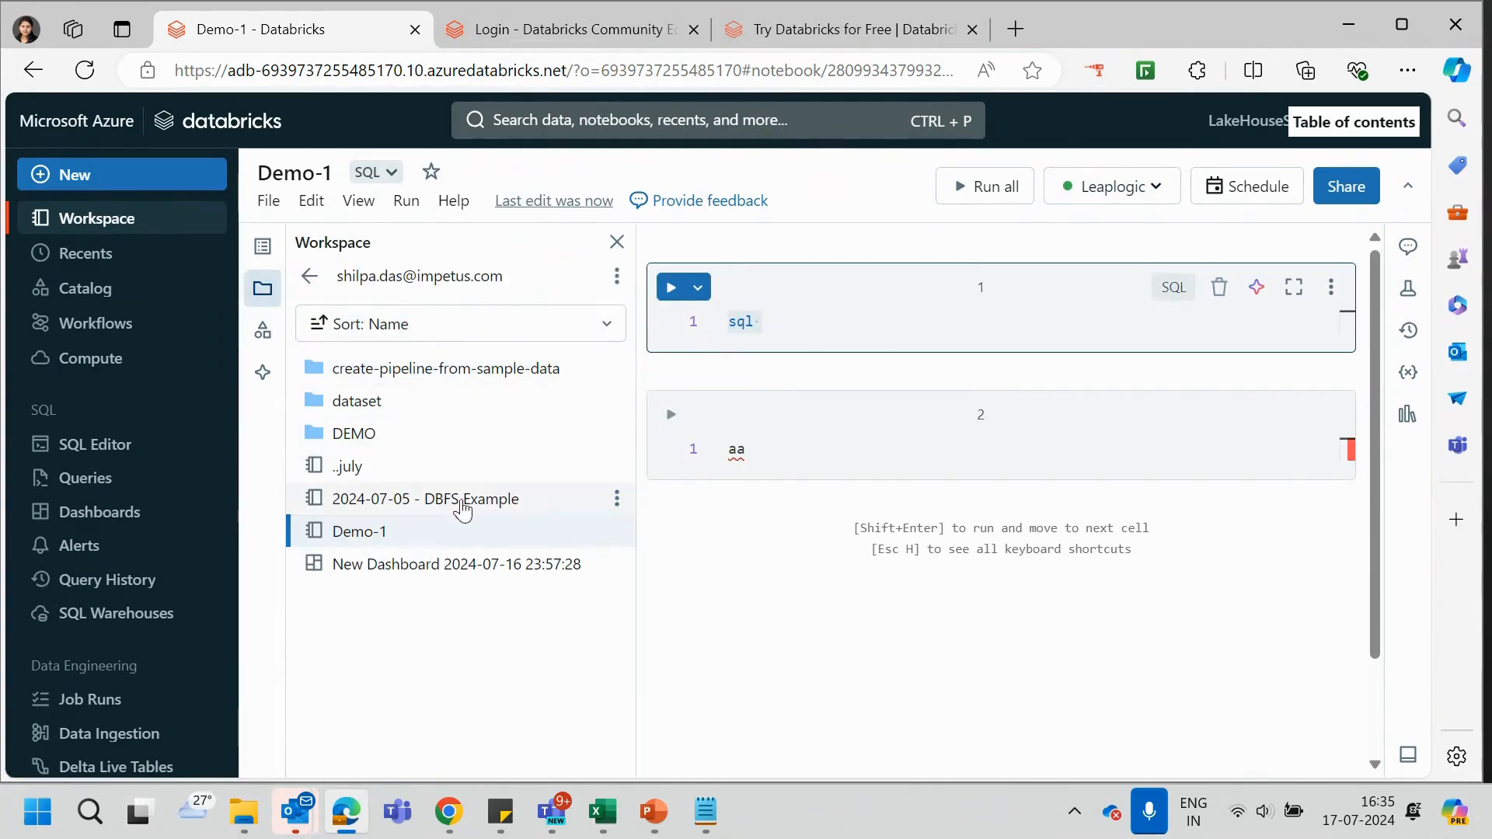
click(453, 439)
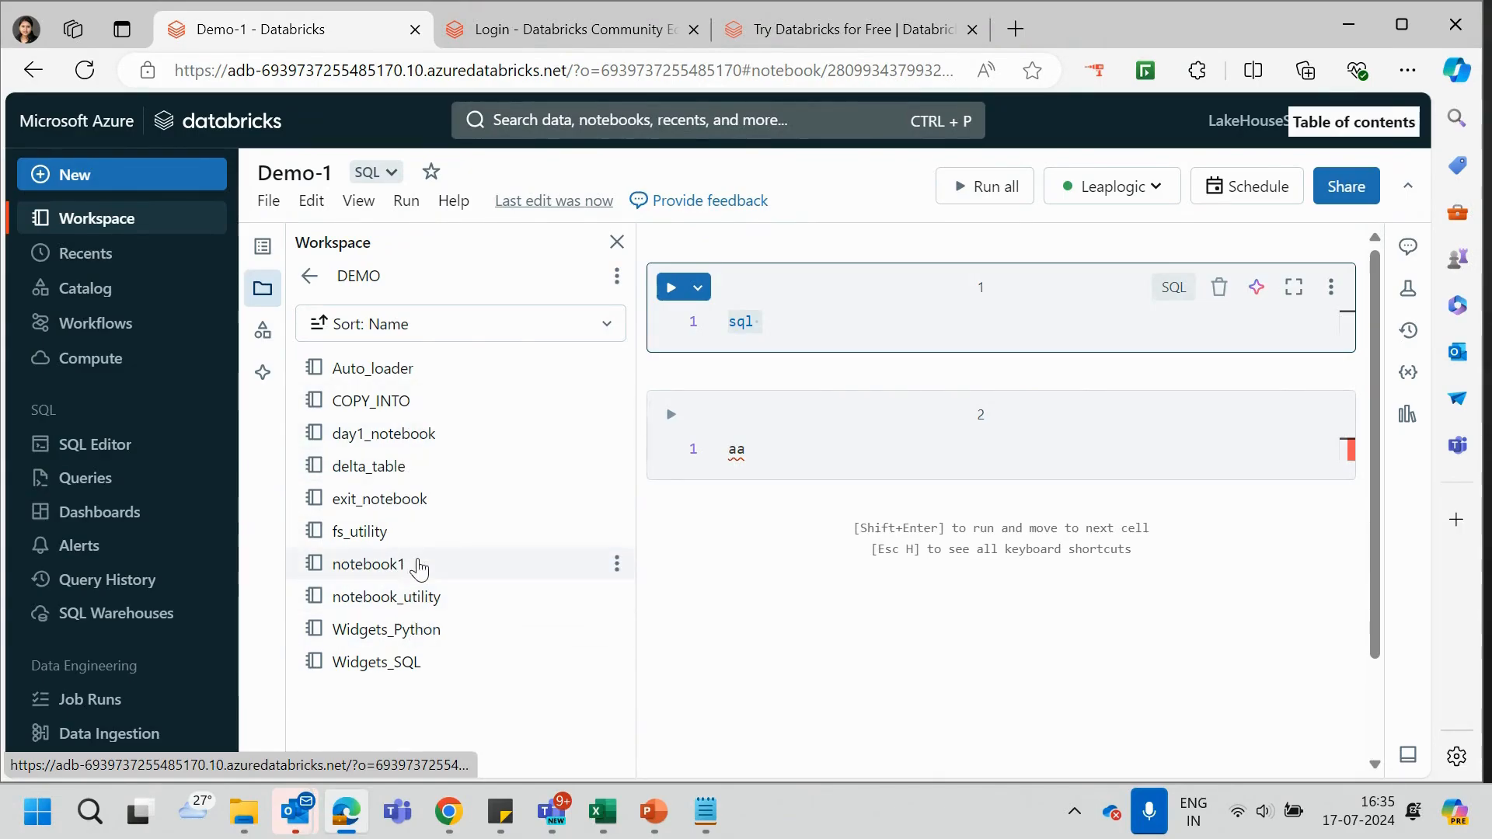
click(584, 433)
click(617, 242)
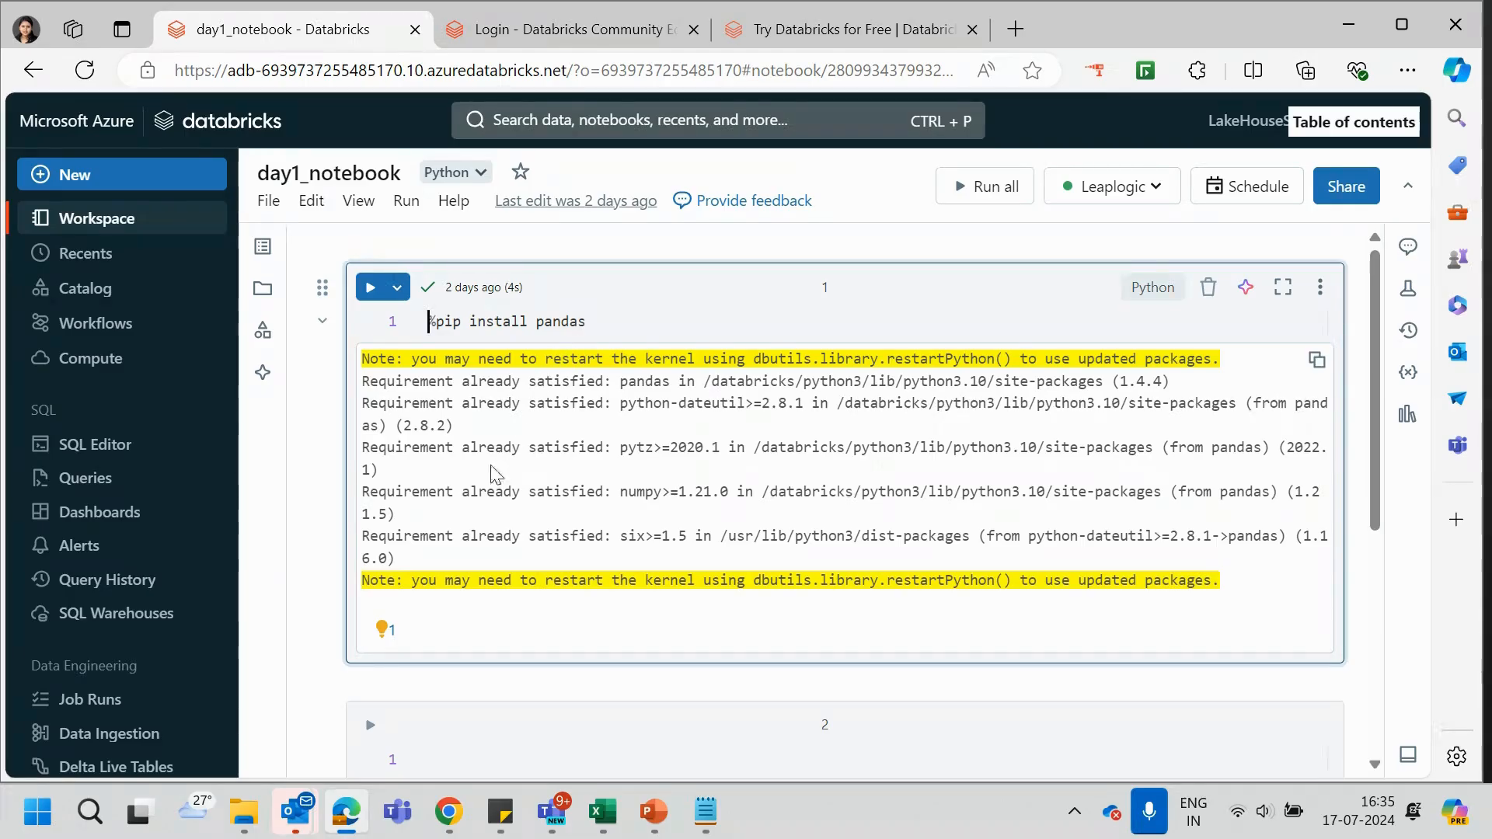
- Open the list of installed libraries for the Leaplogic compute
click(117, 359)
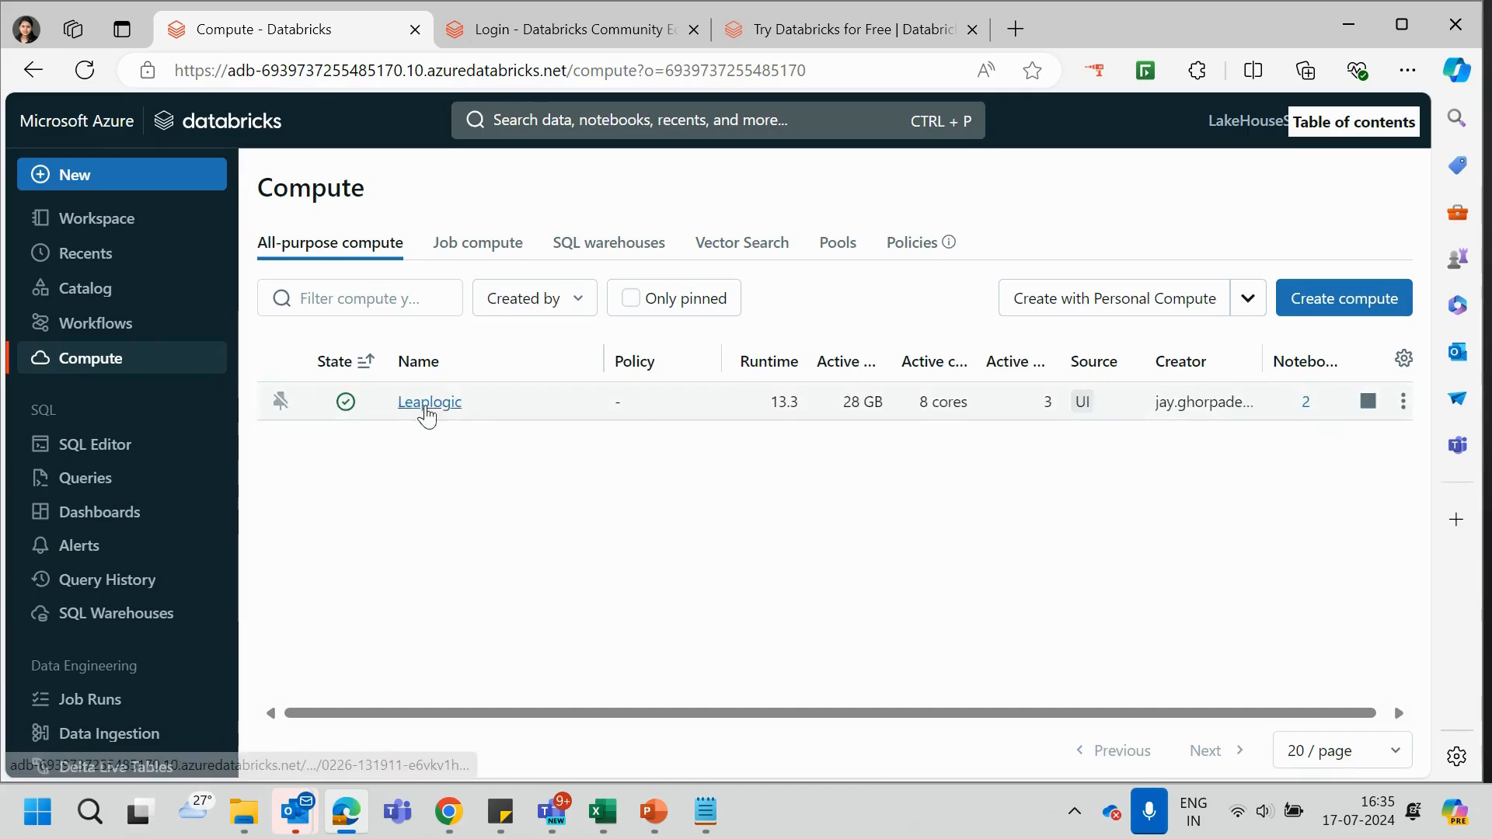
click(425, 406)
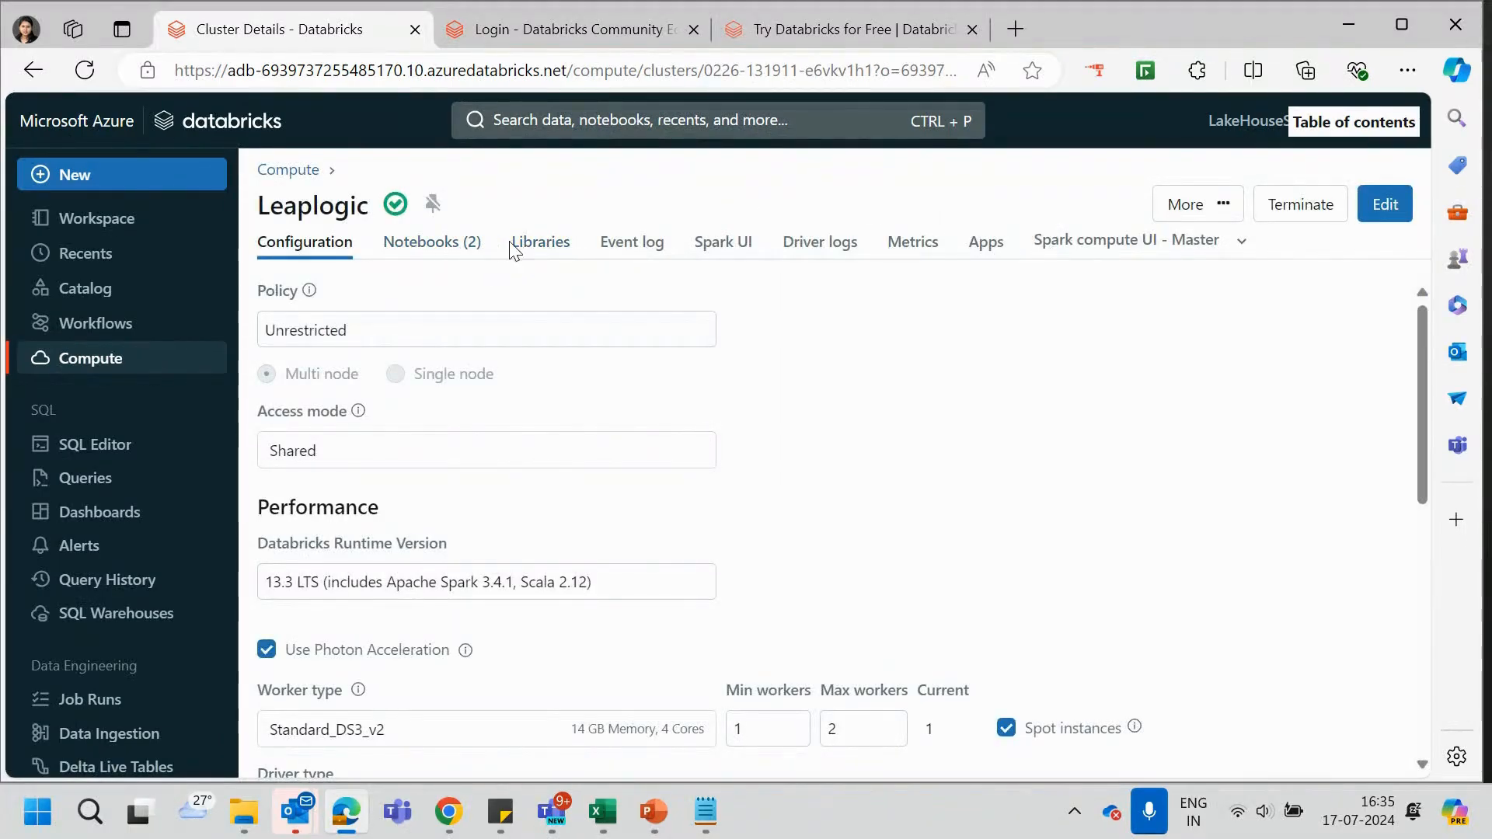
click(536, 243)
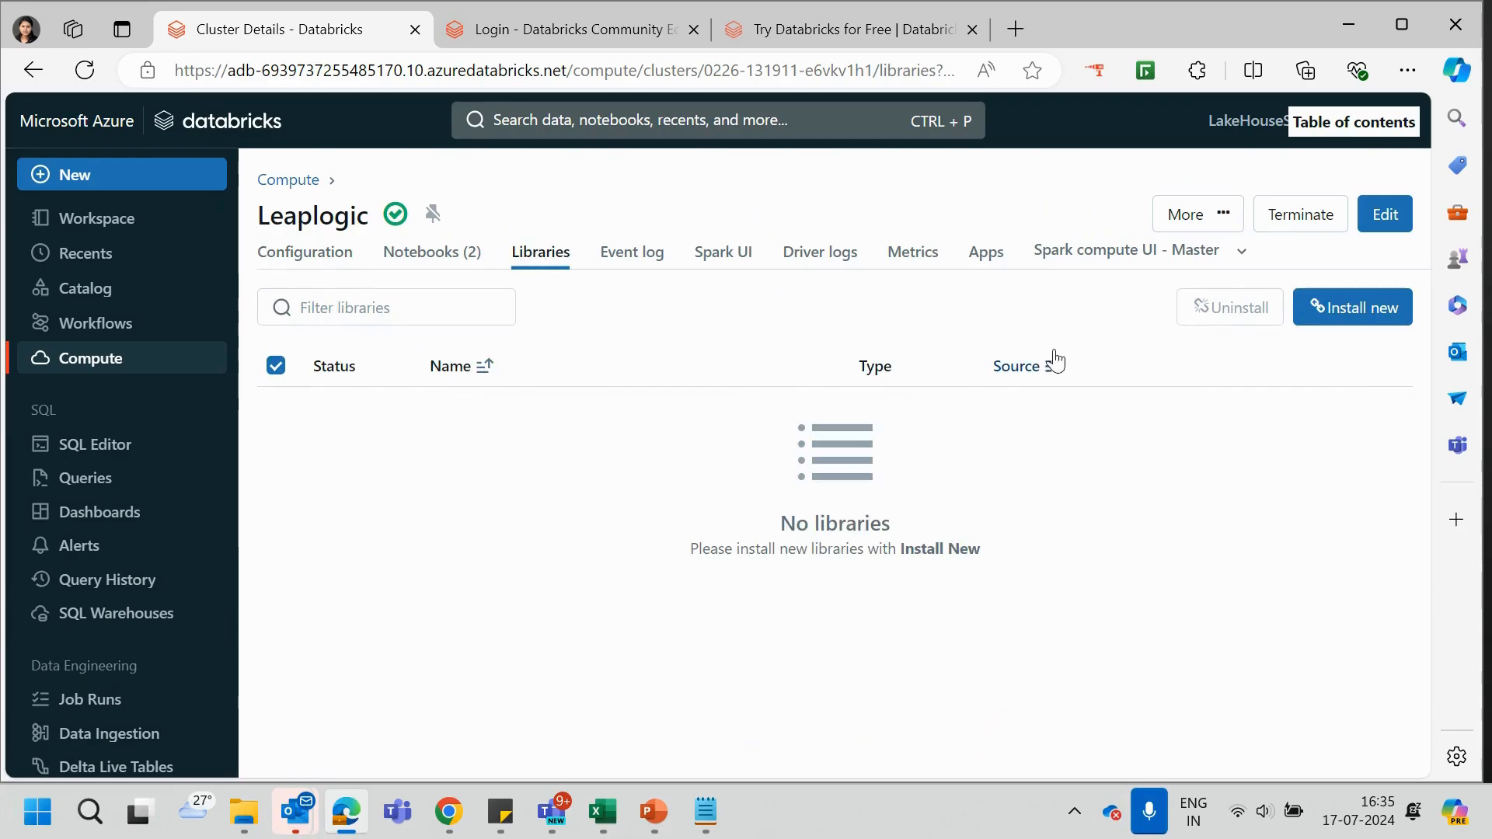
- Install the openpyxl package from PyPI as a new library on the Leaplogic compute
click(1333, 319)
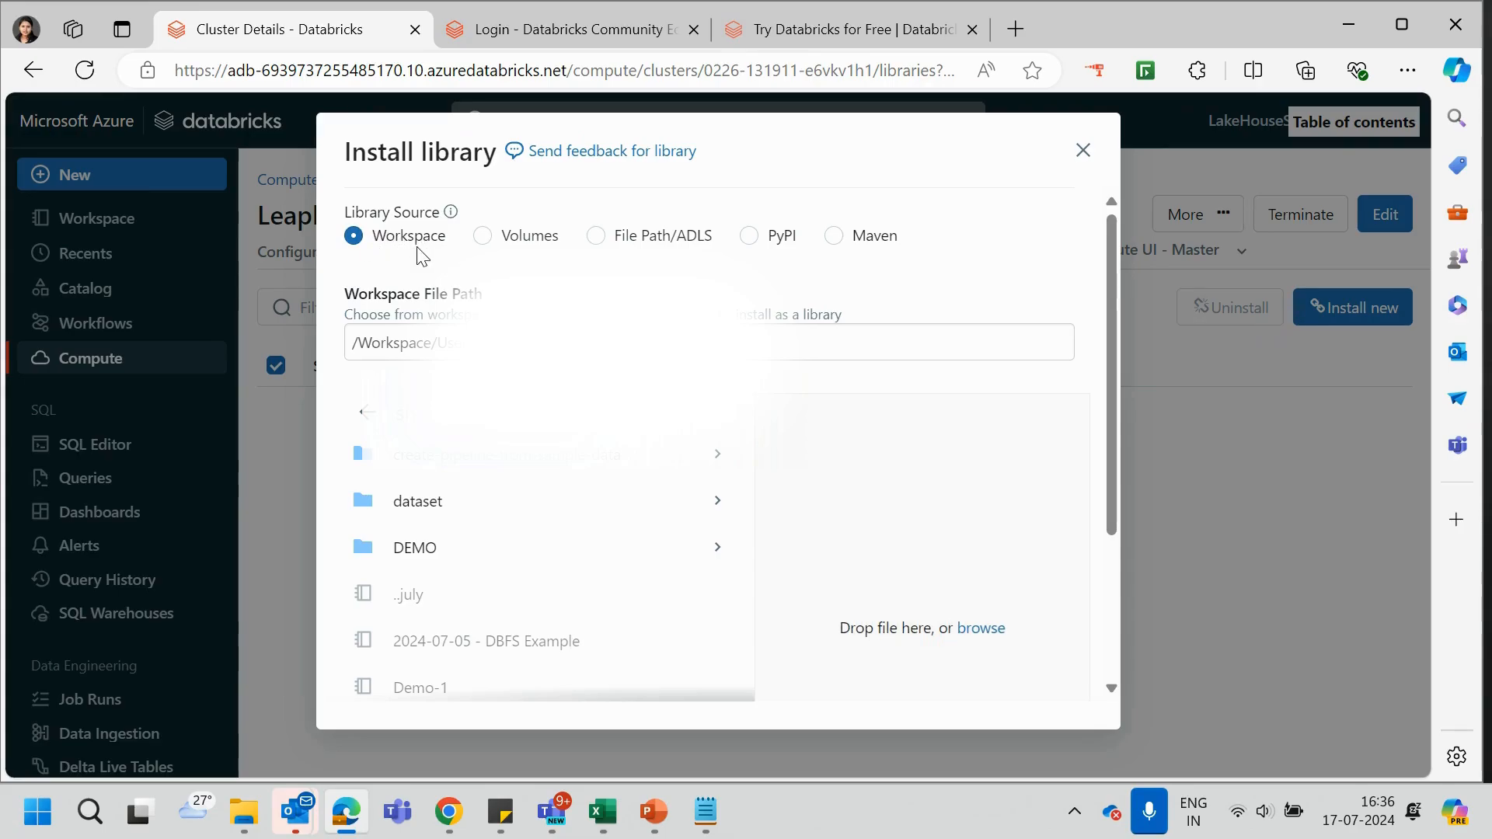
click(751, 238)
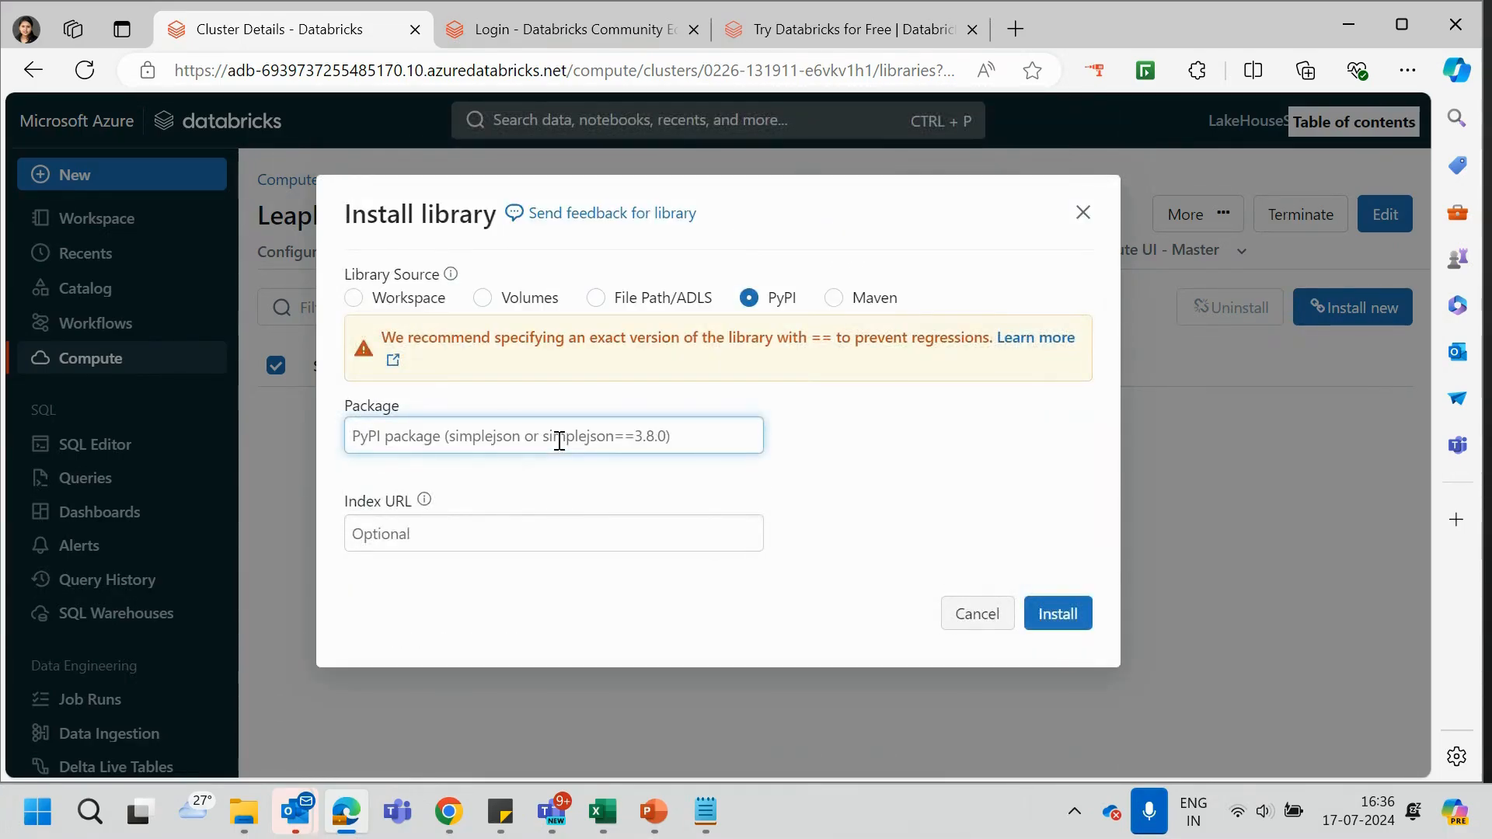
text(openpyxl)
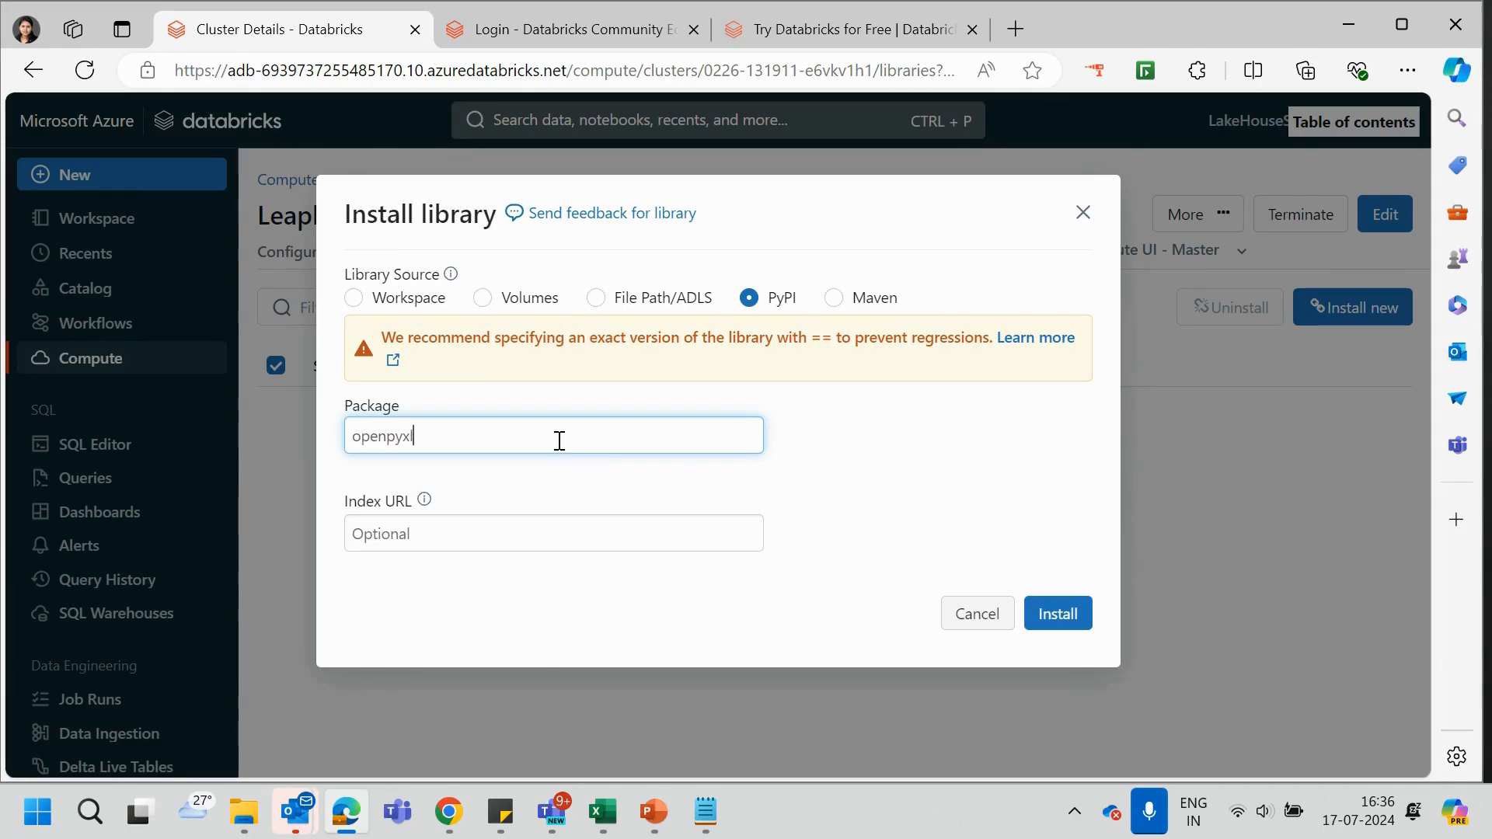
click(1062, 616)
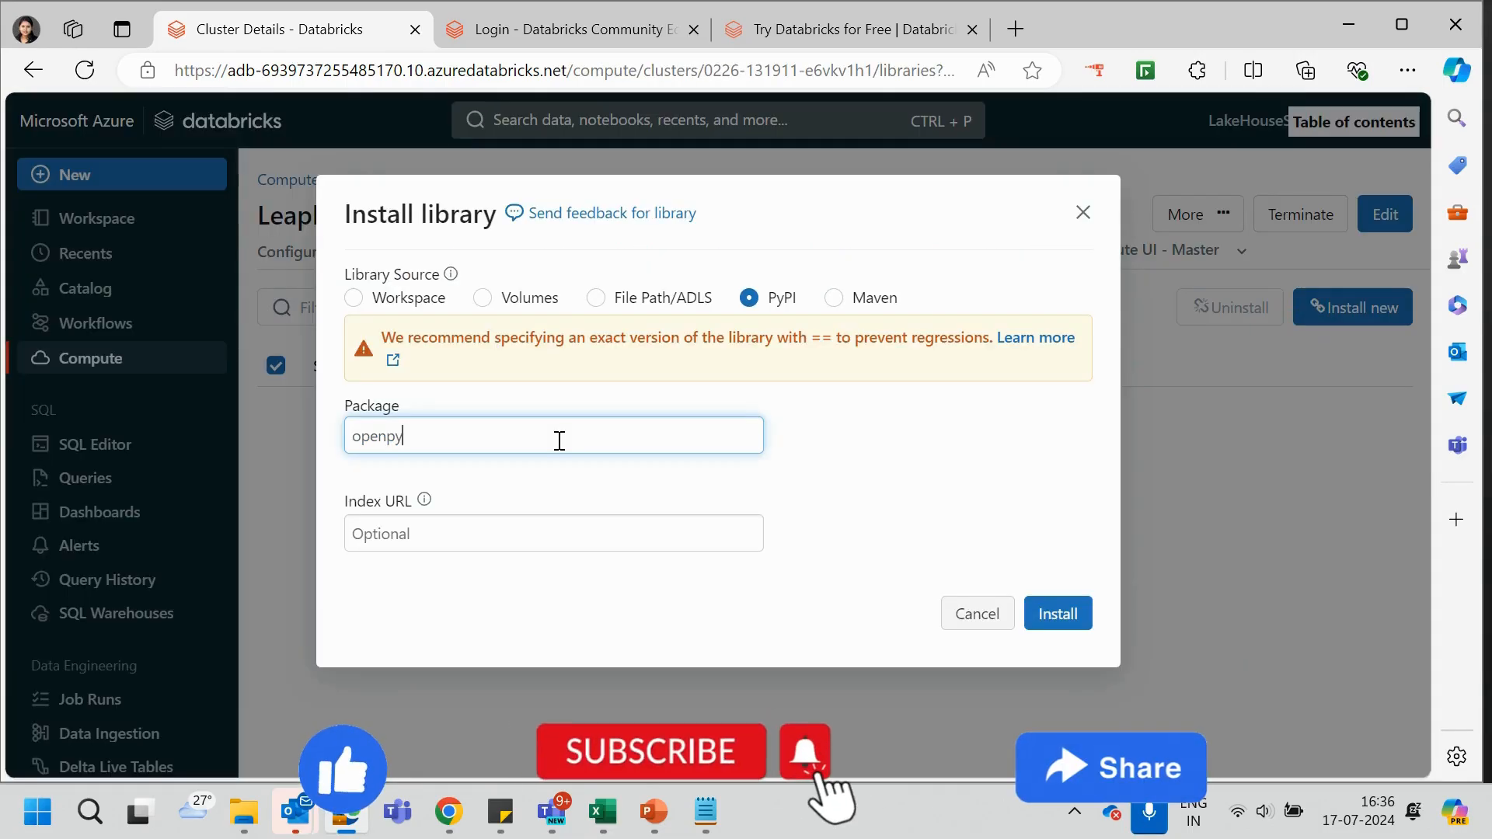
text(yxl)
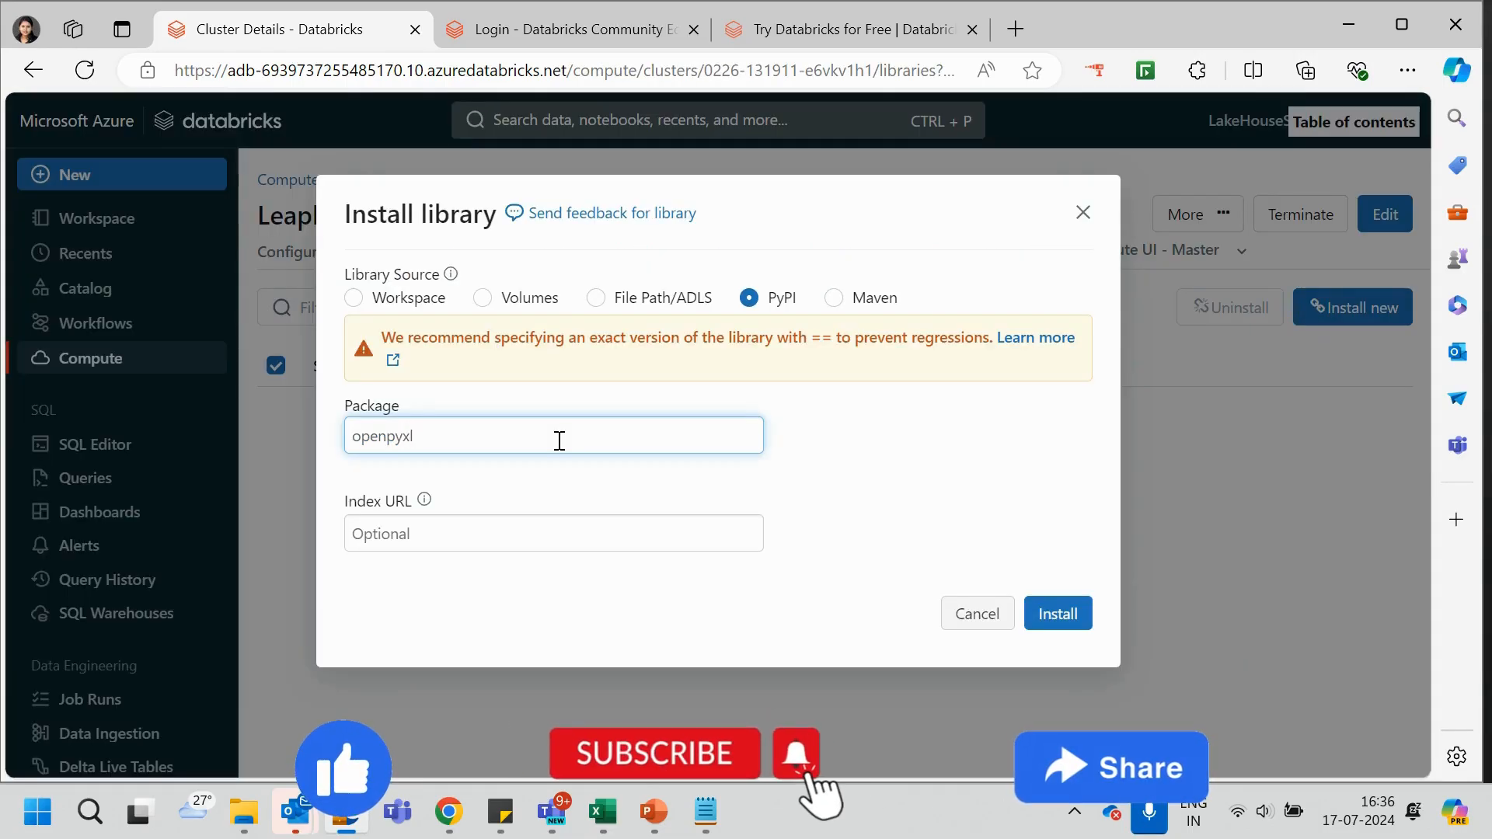
click(1057, 614)
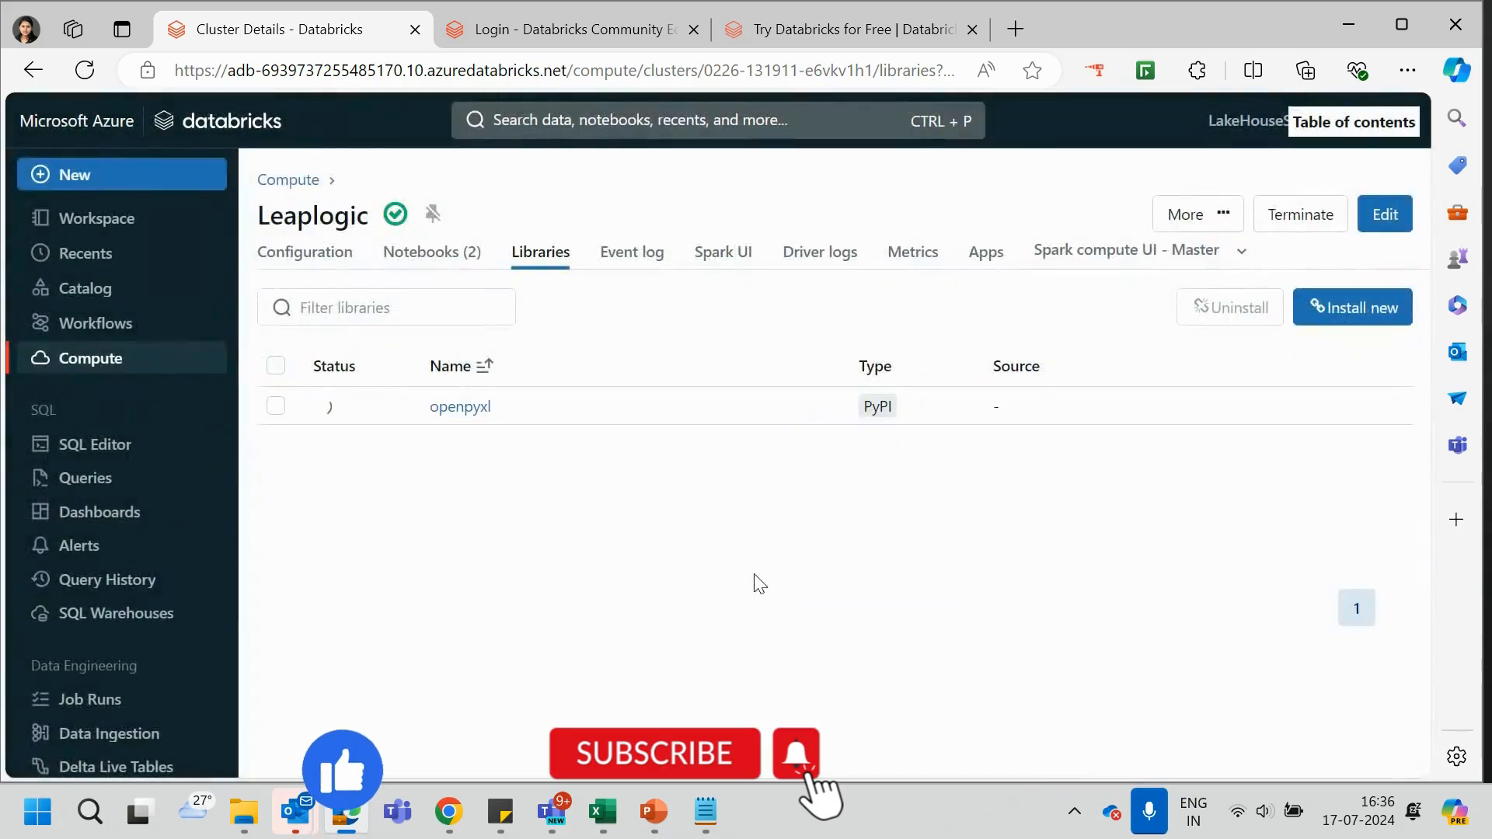